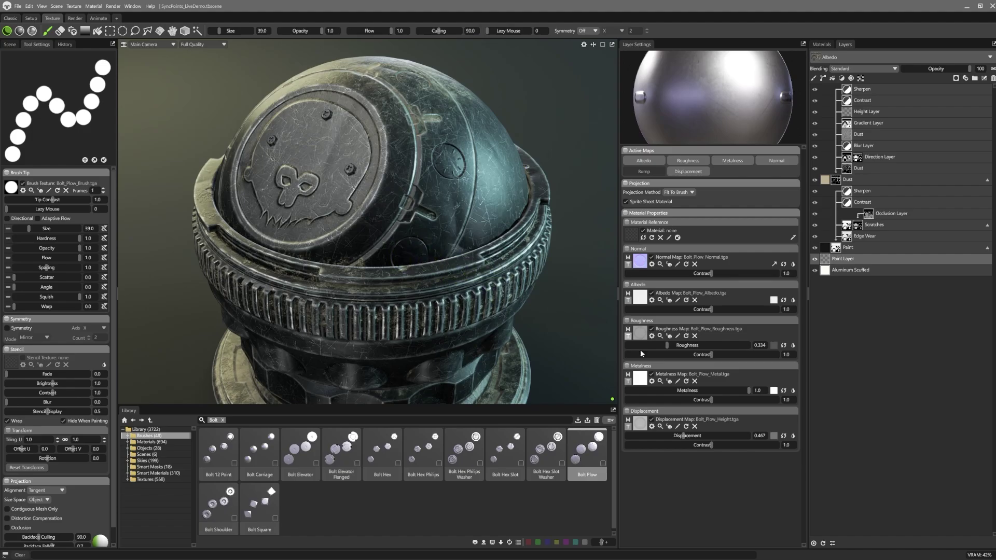
# Add a sync point above the Paint Layer and paint strokes across the material ball.
pyautogui.click(814, 544)
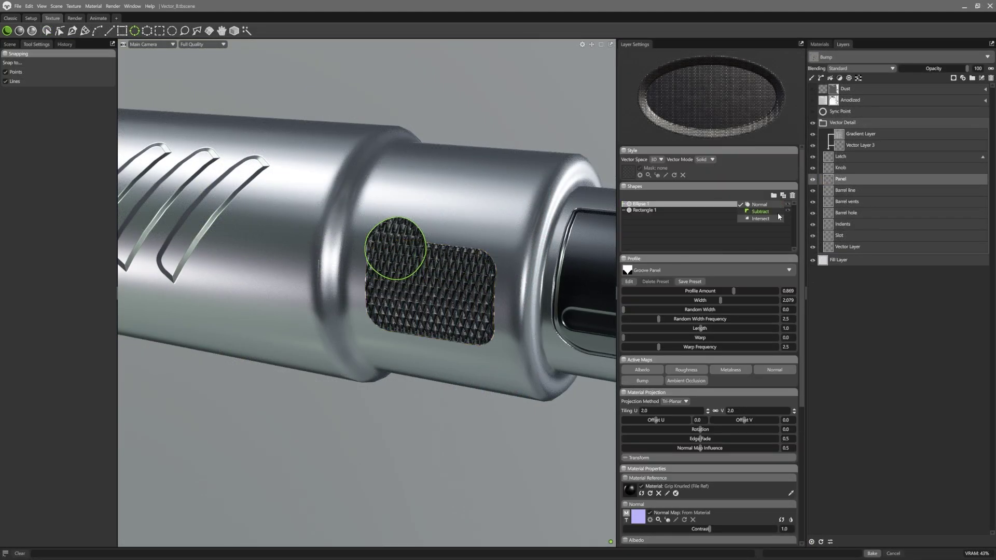
pyautogui.moveTo(411, 250); pyautogui.dragTo(397, 272)
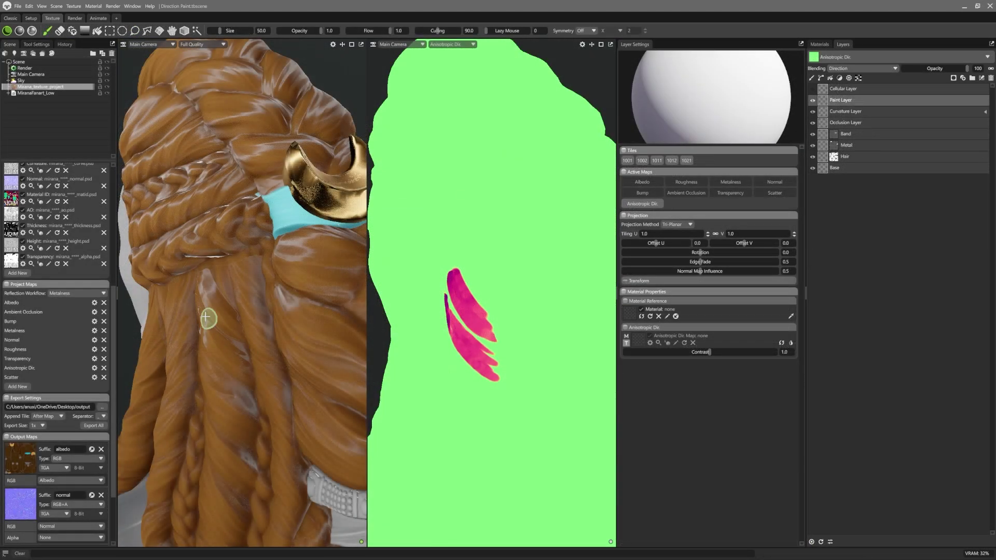
pyautogui.moveTo(207, 316)
pyautogui.mouseDown()
pyautogui.moveTo(232, 258)
pyautogui.moveTo(260, 251)
pyautogui.moveTo(252, 295)
pyautogui.mouseUp()
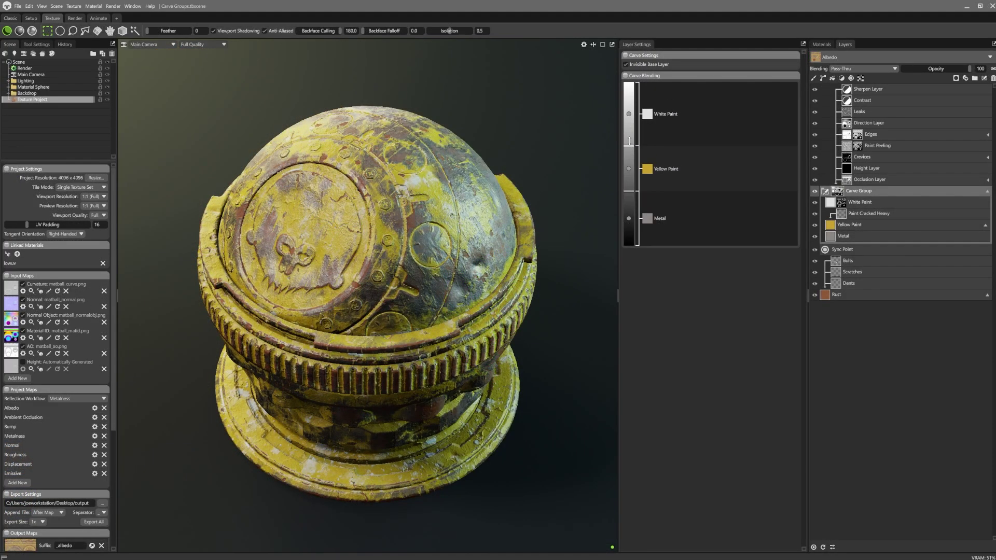
# Adjust the carve blending and paint on the Carve Group's mask around the ball's emblem, reducing the brush size between strokes.
pyautogui.moveTo(629, 140)
pyautogui.mouseDown()
pyautogui.moveTo(629, 204)
pyautogui.moveTo(630, 185)
pyautogui.moveTo(631, 203)
pyautogui.moveTo(632, 192)
pyautogui.mouseUp()
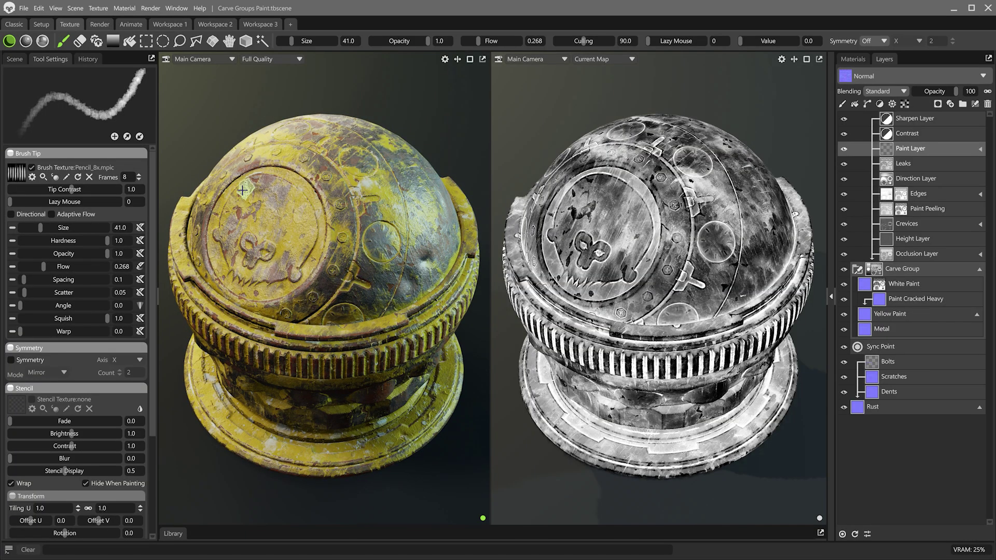
pyautogui.moveTo(242, 280)
pyautogui.mouseDown()
pyautogui.moveTo(291, 283)
pyautogui.moveTo(319, 244)
pyautogui.mouseUp()
pyautogui.press('[')
pyautogui.moveTo(210, 241); pyautogui.dragTo(228, 275)
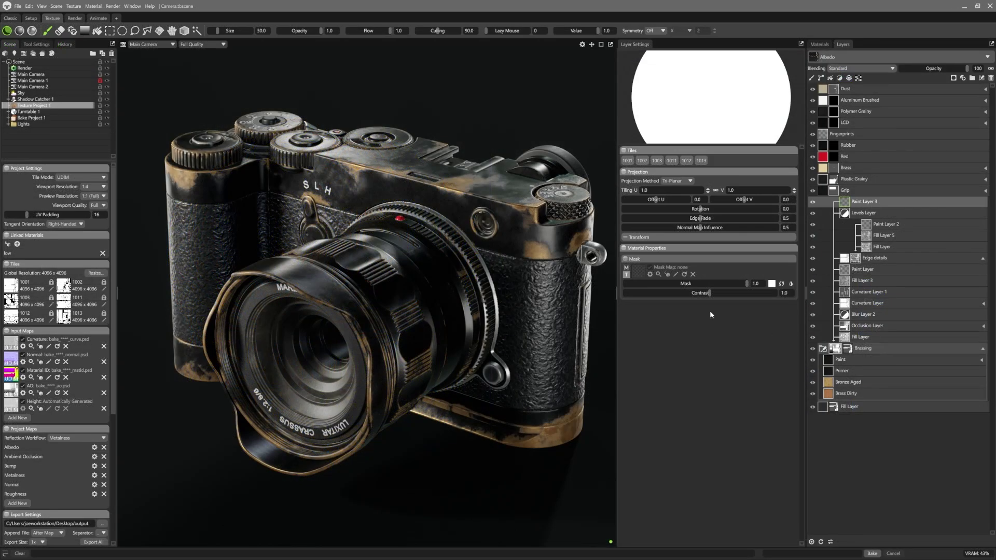
# Split the viewport in two and show the Canvas with the Albedo map in the second view.
pyautogui.click(591, 46)
pyautogui.click(151, 300)
pyautogui.click(146, 316)
pyautogui.click(200, 299)
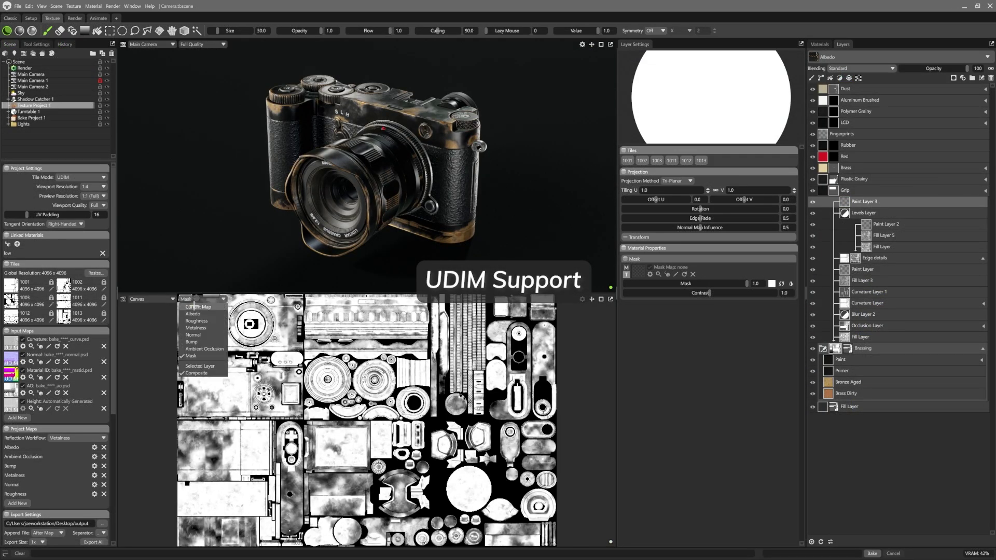
pyautogui.click(192, 313)
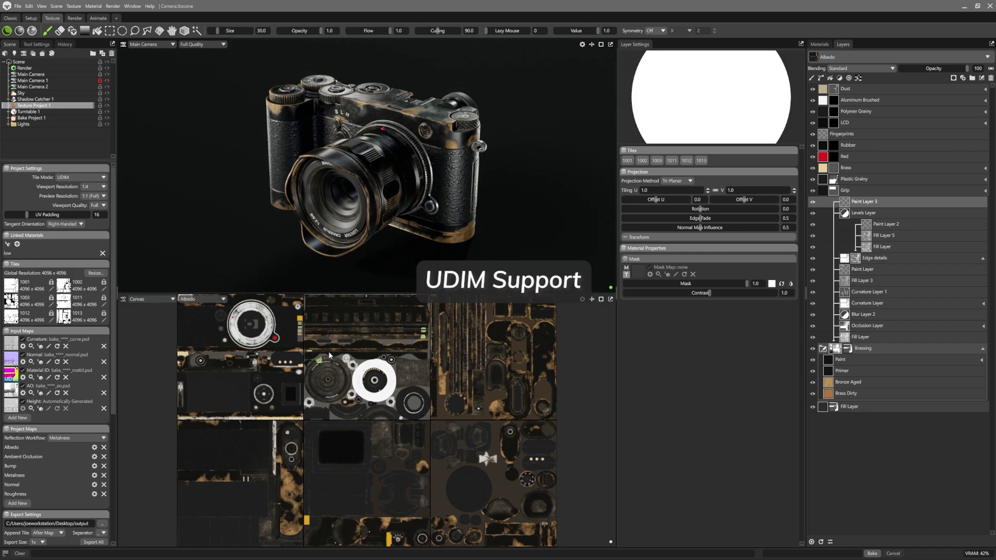
# Paint black with a size 42 brush on Paint Layer 3 to expose brass at the camera body's upper corners and lower edge.
pyautogui.press(']')
pyautogui.press('x')
pyautogui.moveTo(444, 149)
pyautogui.mouseDown()
pyautogui.moveTo(469, 137)
pyautogui.moveTo(447, 126)
pyautogui.moveTo(426, 135)
pyautogui.mouseUp()
pyautogui.moveTo(276, 110); pyautogui.dragTo(298, 108)
pyautogui.moveTo(462, 229)
pyautogui.mouseDown()
pyautogui.moveTo(470, 222)
pyautogui.moveTo(420, 213)
pyautogui.mouseUp()
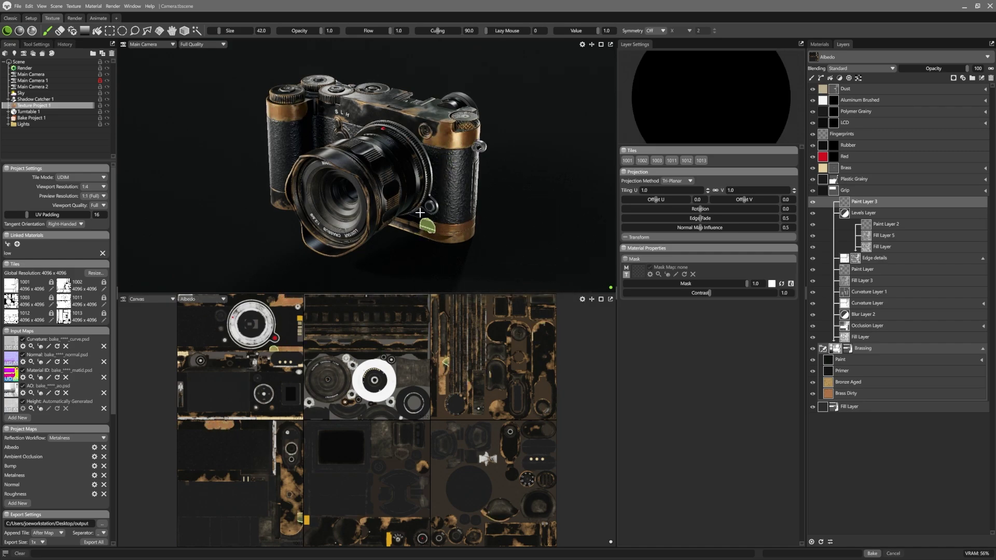
# Disable tiles 1013, 1012, 1011, 1003 and 1002 for Paint Layer 3.
pyautogui.click(701, 161)
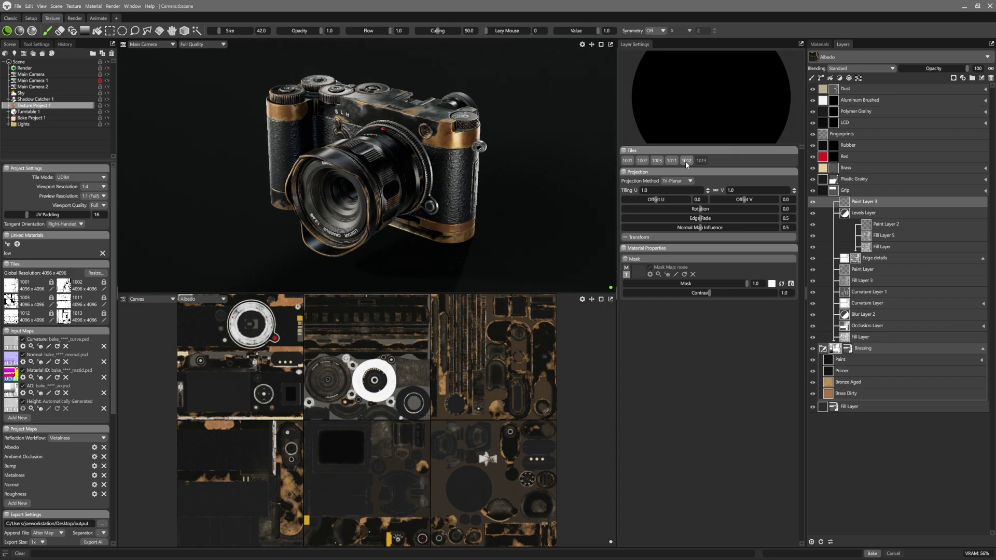
pyautogui.click(686, 160)
pyautogui.click(671, 161)
pyautogui.click(657, 161)
pyautogui.click(644, 161)
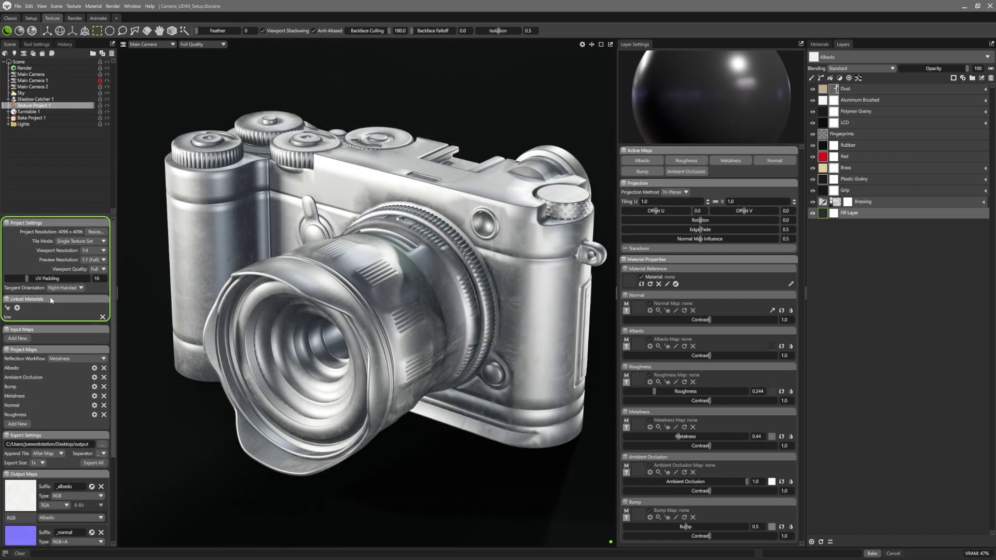
# Set the texture project's tile mode to UDIM and add a Normal input map using bake_1001_normal.
pyautogui.click(102, 241)
pyautogui.click(68, 264)
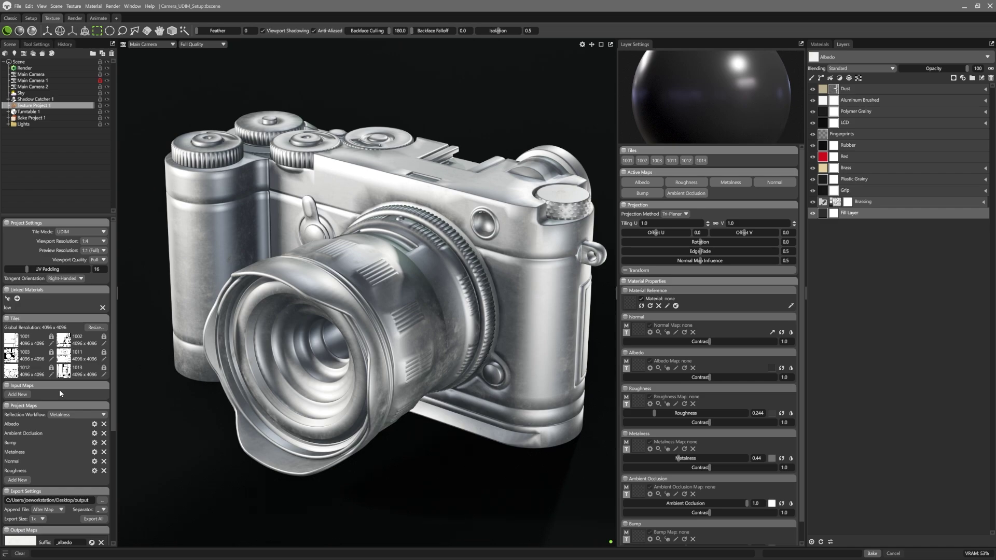
pyautogui.click(23, 395)
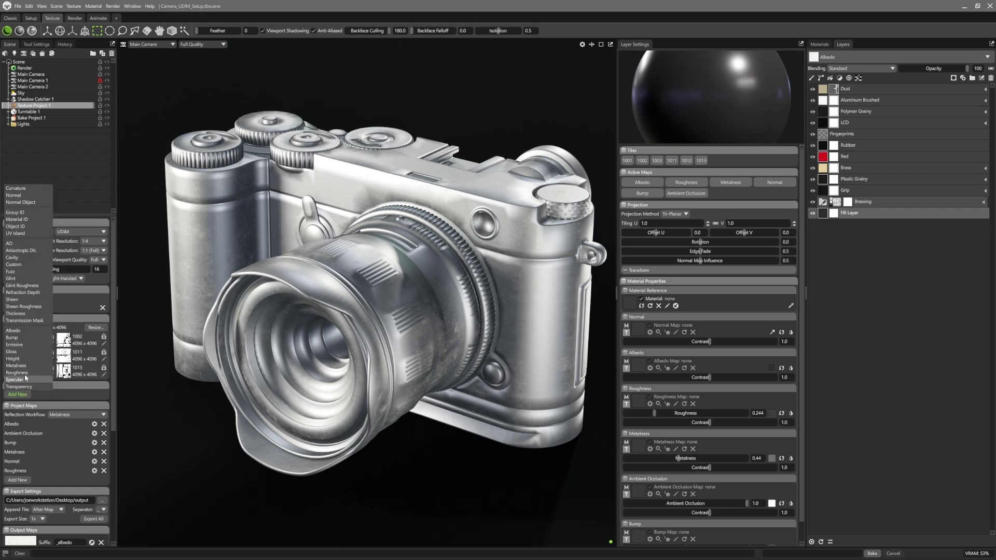
pyautogui.click(46, 196)
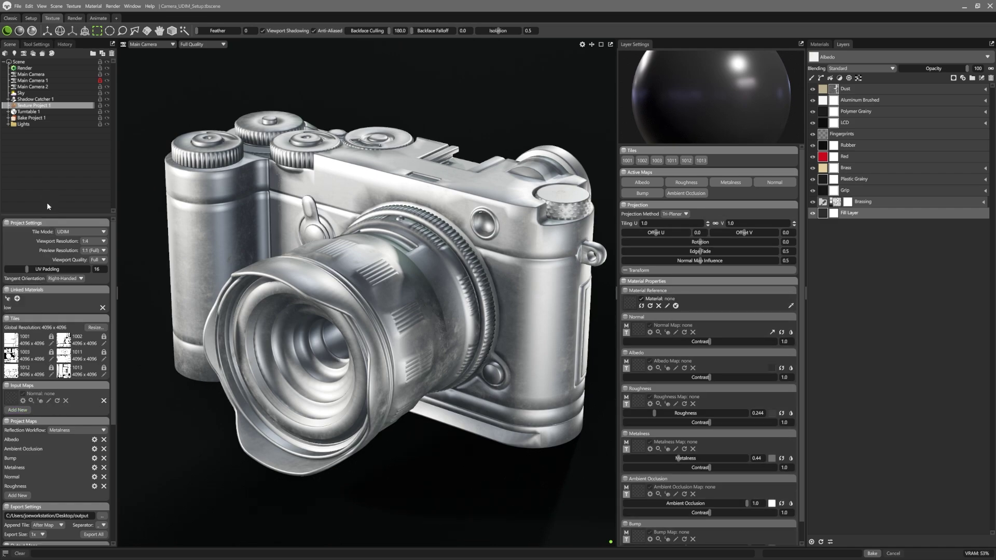
pyautogui.click(15, 399)
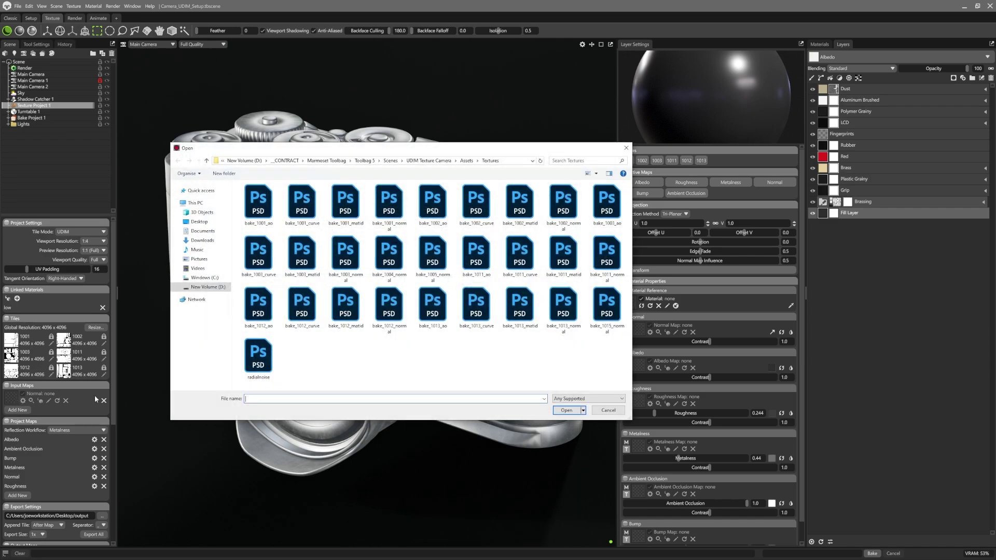
pyautogui.doubleClick(384, 229)
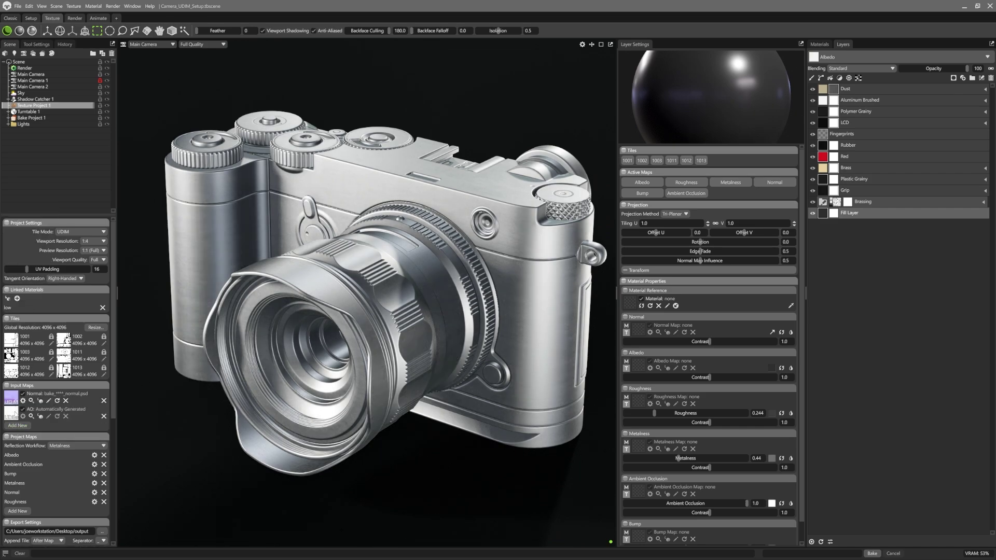
# Load bake_1001_ao as the project's AO input map.
pyautogui.click(15, 412)
pyautogui.click(258, 207)
pyautogui.click(568, 410)
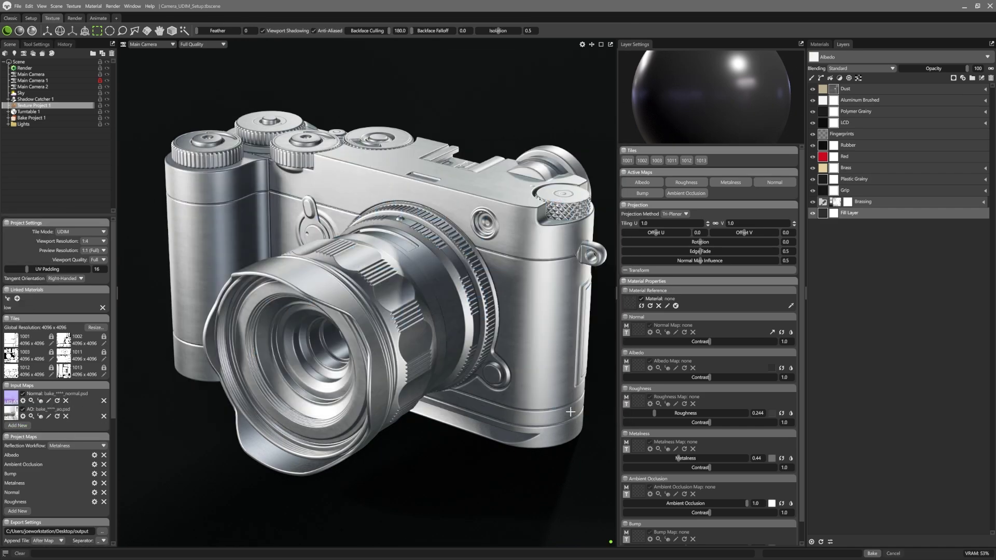
# Add a Curvature input map to the project and load bake_1001_curve into it.
pyautogui.click(25, 429)
pyautogui.click(29, 233)
pyautogui.click(12, 398)
pyautogui.click(310, 210)
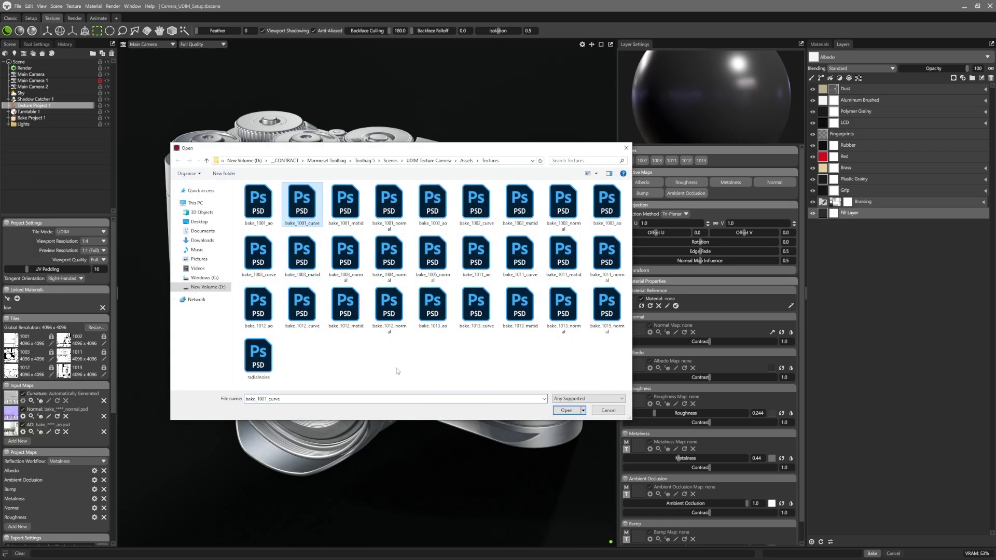
pyautogui.click(566, 411)
# Add a Material ID input map to the project and load bake_1001_matid into it.
pyautogui.click(22, 442)
pyautogui.click(29, 345)
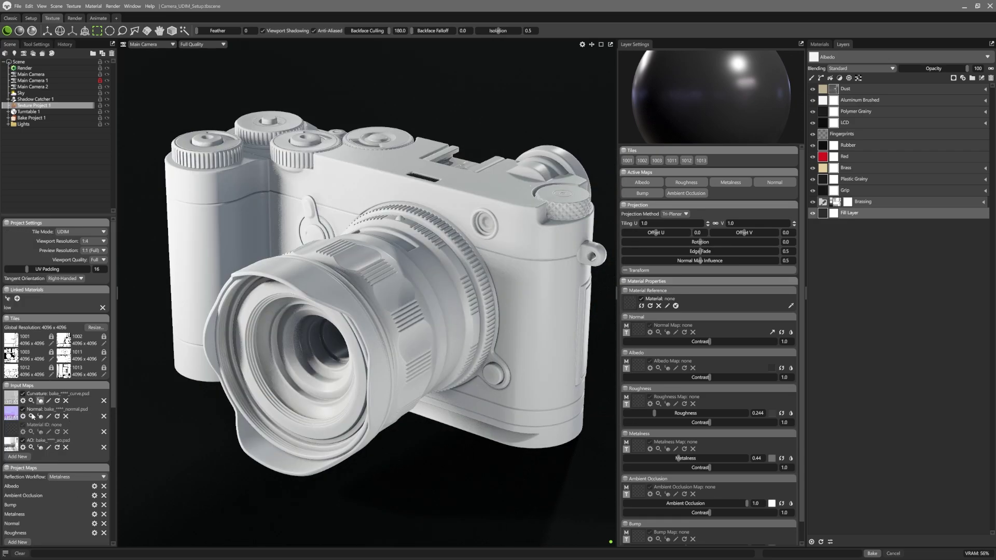
pyautogui.click(11, 429)
pyautogui.click(346, 206)
pyautogui.click(573, 411)
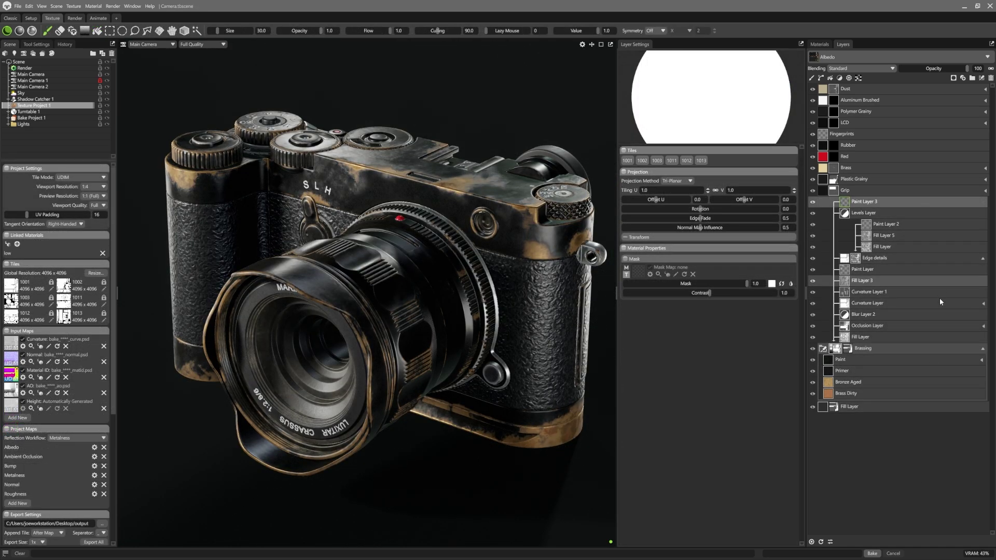
# Split the camera scene's viewport and set the second view to the Canvas displaying the Albedo map.
pyautogui.click(591, 45)
pyautogui.click(153, 300)
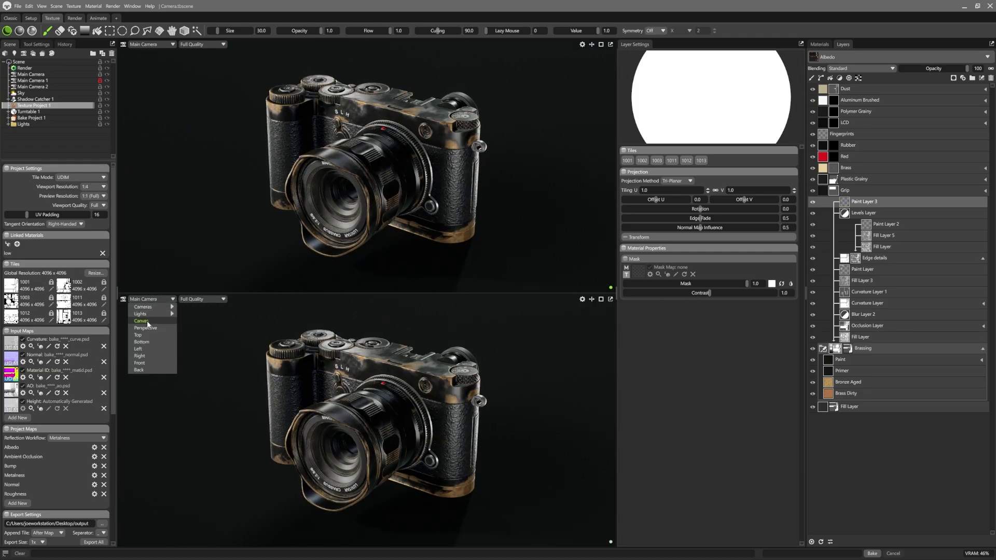
pyautogui.click(148, 321)
pyautogui.click(194, 300)
pyautogui.click(193, 314)
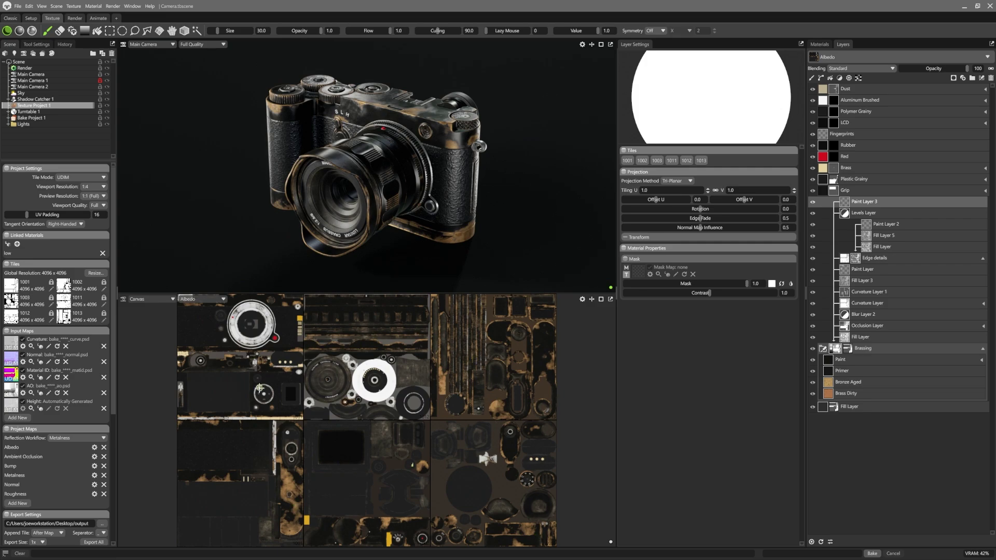
# Enlarge the brush to 42, swap to black, and paint brass wear onto the camera body's upper and lower corners on Paint Layer 3.
pyautogui.press(']')
pyautogui.press(']')
pyautogui.press(']')
pyautogui.press('x')
pyautogui.moveTo(447, 134)
pyautogui.mouseDown()
pyautogui.moveTo(470, 137)
pyautogui.moveTo(450, 123)
pyautogui.mouseUp()
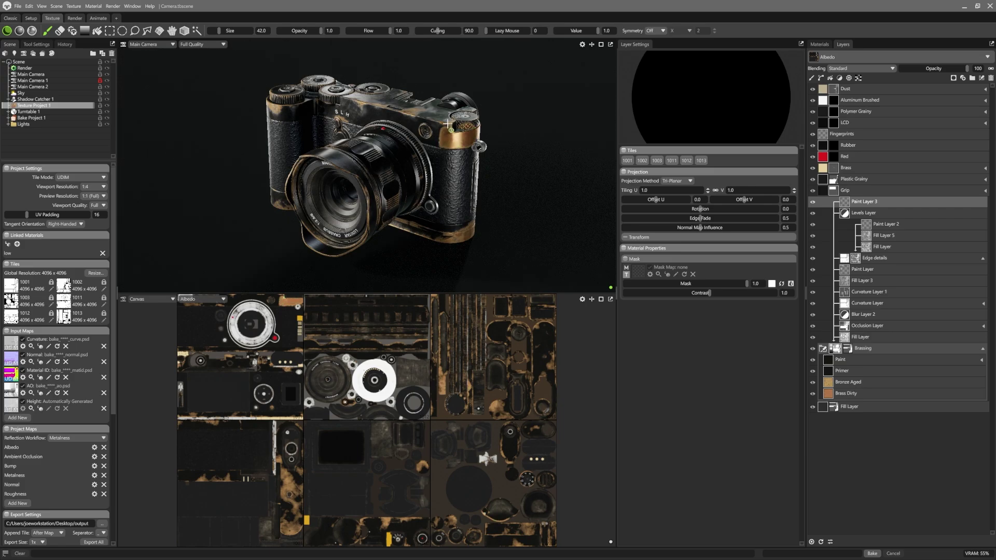
pyautogui.moveTo(273, 113); pyautogui.dragTo(307, 109)
pyautogui.moveTo(445, 233)
pyautogui.mouseDown()
pyautogui.moveTo(441, 223)
pyautogui.moveTo(462, 225)
pyautogui.moveTo(431, 232)
pyautogui.moveTo(449, 232)
pyautogui.mouseUp()
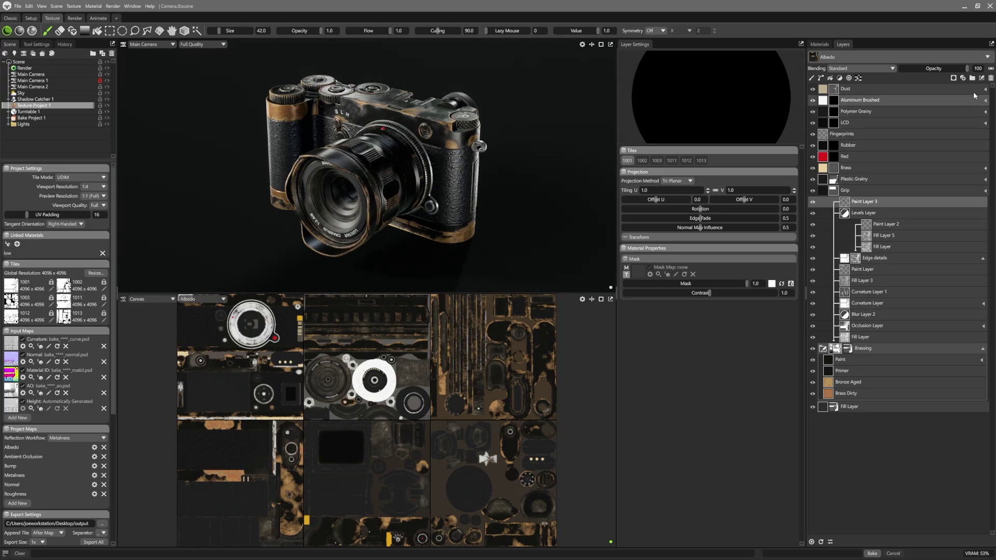
# Delete Paint Layer 3 and add a fill layer in its place in the Brassing mask.
pyautogui.press('Delete')
pyautogui.click(830, 80)
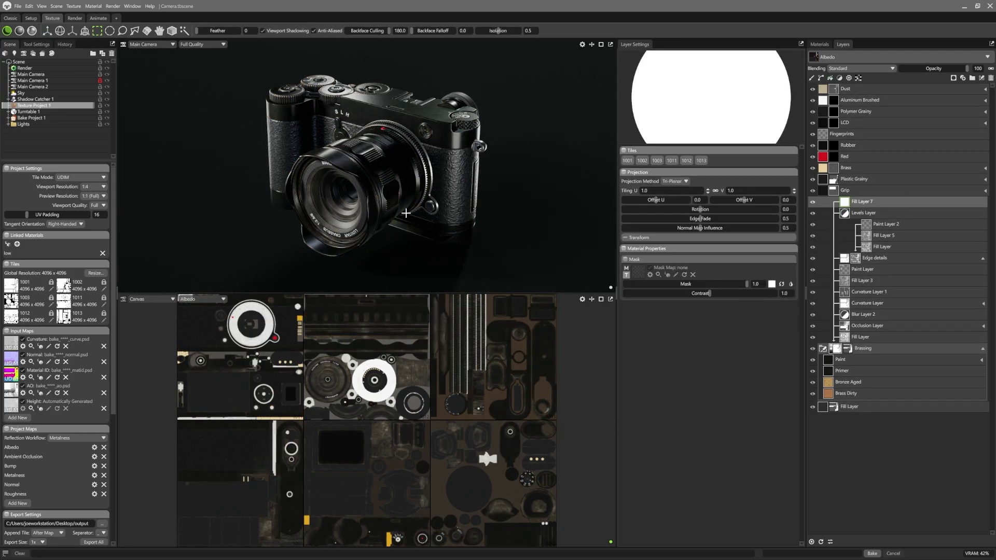
# Apply a blotchy noise texture from the library to the new fill layer and set its mask value to 0.424.
pyautogui.click(132, 7)
pyautogui.click(138, 98)
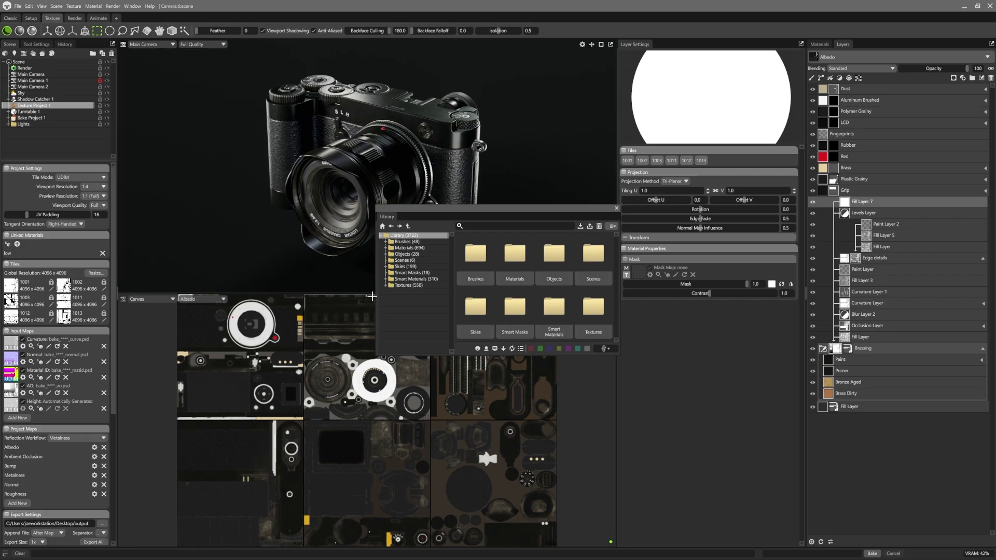
pyautogui.click(385, 285)
pyautogui.click(407, 298)
pyautogui.moveTo(504, 246); pyautogui.dragTo(848, 214)
pyautogui.click(616, 208)
pyautogui.moveTo(677, 284)
pyautogui.mouseDown()
pyautogui.moveTo(644, 279)
pyautogui.moveTo(674, 280)
pyautogui.mouseUp()
# Add a Blur layer above the fill layer and a Dirt layer with increased intensity on top of it.
pyautogui.click(840, 78)
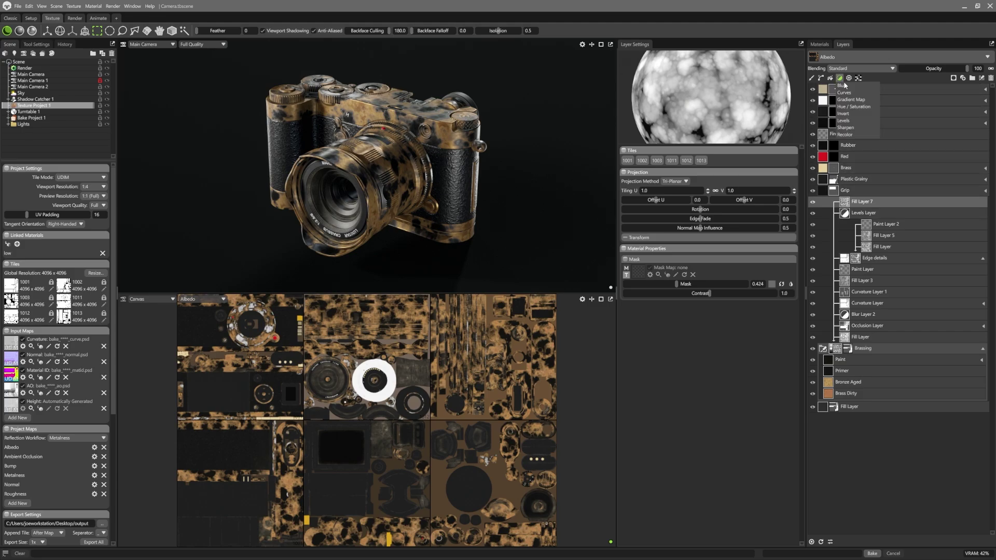
pyautogui.click(843, 86)
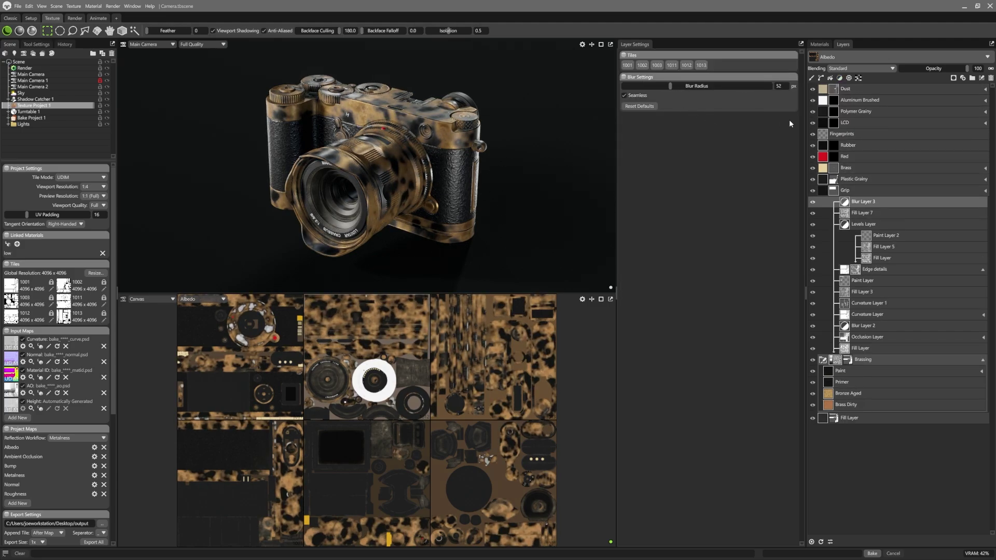
pyautogui.click(849, 78)
pyautogui.click(863, 106)
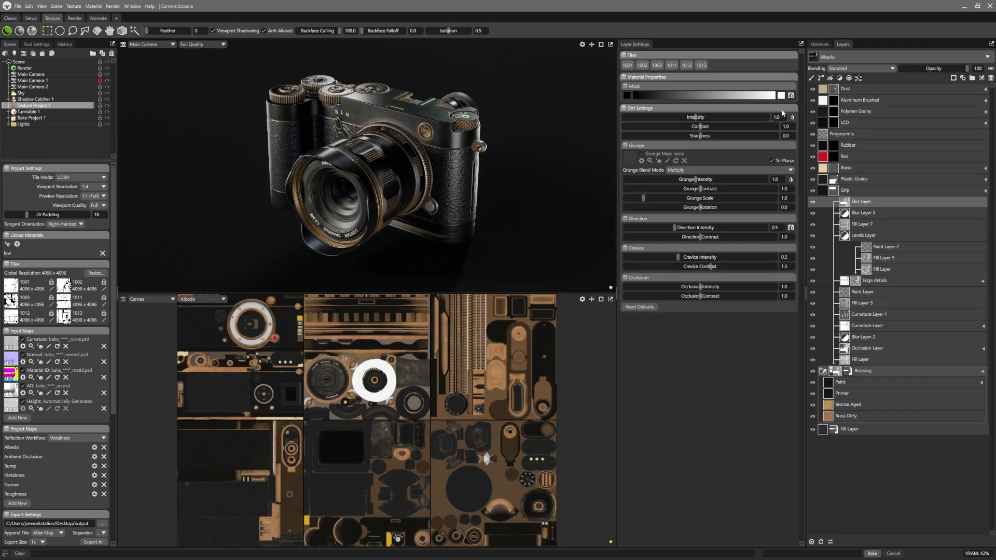
pyautogui.moveTo(698, 116); pyautogui.dragTo(719, 117)
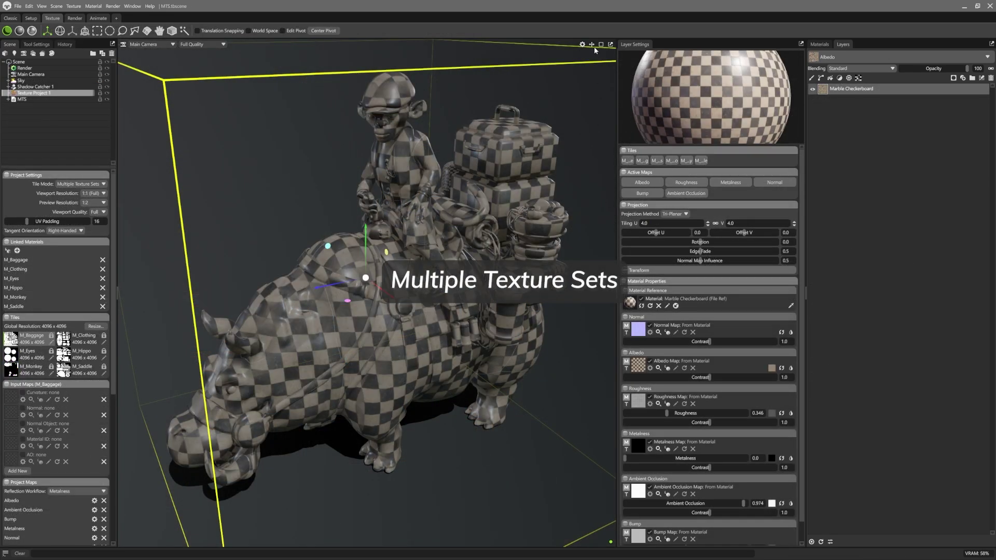
# Split the hippo scene's viewport with the Canvas in the second view, and enlarge the 3D view.
pyautogui.click(591, 44)
pyautogui.click(150, 299)
pyautogui.click(155, 333)
pyautogui.scroll(-1, 356, 343)
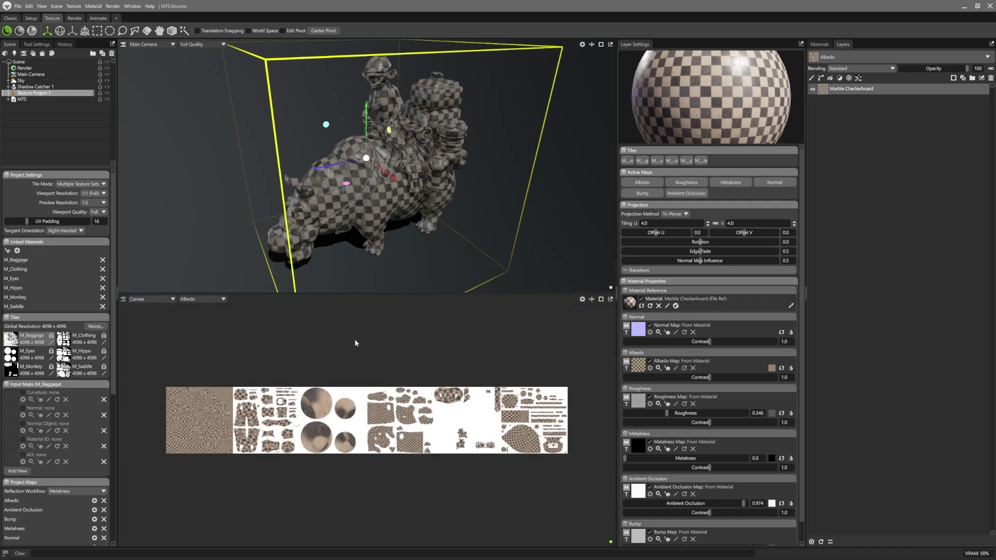
pyautogui.moveTo(345, 295); pyautogui.dragTo(414, 398)
# Add a paint layer above Marble Checkerboard and paint a stroke from the baggage across to the monkey rider.
pyautogui.click(811, 79)
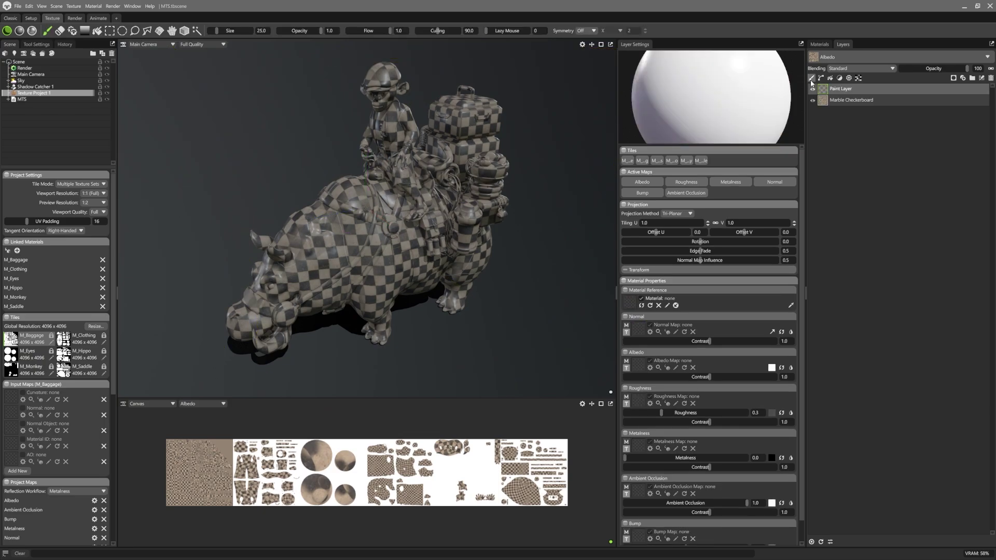
pyautogui.rightClick(383, 264)
pyautogui.click(485, 314)
pyautogui.click(625, 272)
pyautogui.moveTo(463, 112)
pyautogui.mouseDown()
pyautogui.moveTo(415, 236)
pyautogui.moveTo(311, 218)
pyautogui.moveTo(400, 119)
pyautogui.moveTo(399, 218)
pyautogui.mouseUp()
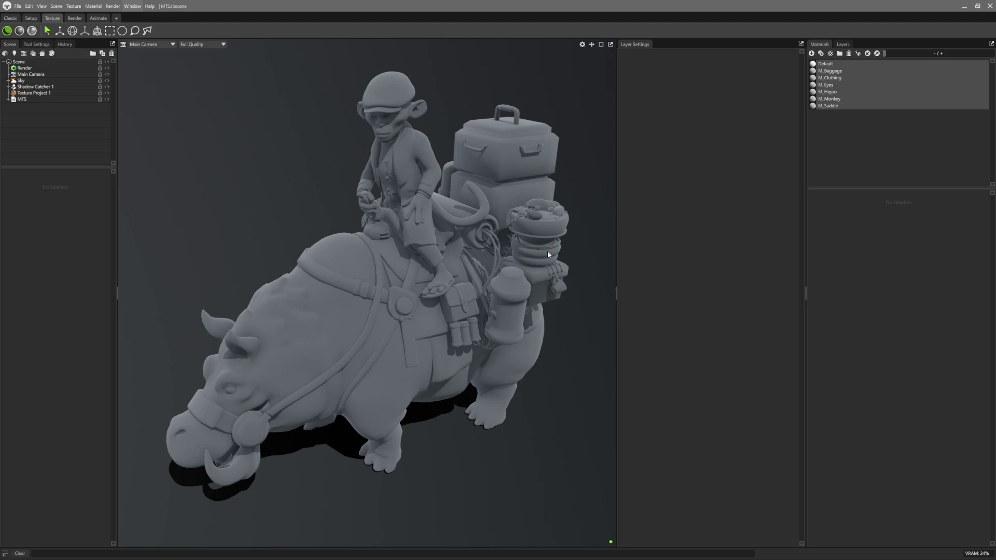
# Link the materials M_Baggage, M_Clothing, M_Eyes, M_Hippo, M_Monkey and M_Saddle to Texture Project 1.
pyautogui.click(82, 93)
pyautogui.moveTo(831, 71); pyautogui.dragTo(55, 268)
pyautogui.moveTo(830, 77); pyautogui.dragTo(92, 276)
pyautogui.moveTo(828, 91); pyautogui.dragTo(191, 295)
pyautogui.moveTo(823, 98); pyautogui.dragTo(57, 286)
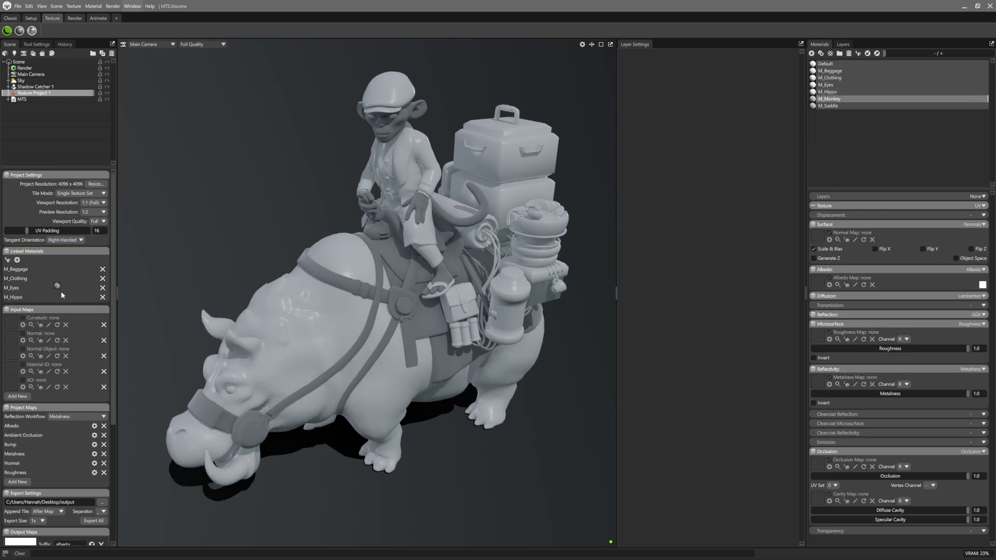
pyautogui.moveTo(828, 105); pyautogui.dragTo(72, 302)
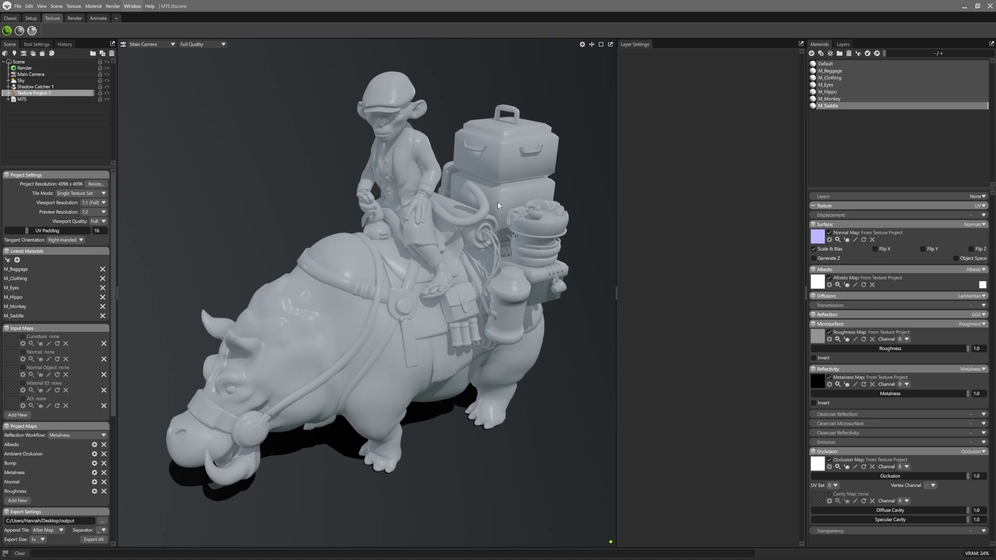
# Set Texture Project 1's tile mode to Multiple Texture Sets and show the project's layers.
pyautogui.click(73, 5)
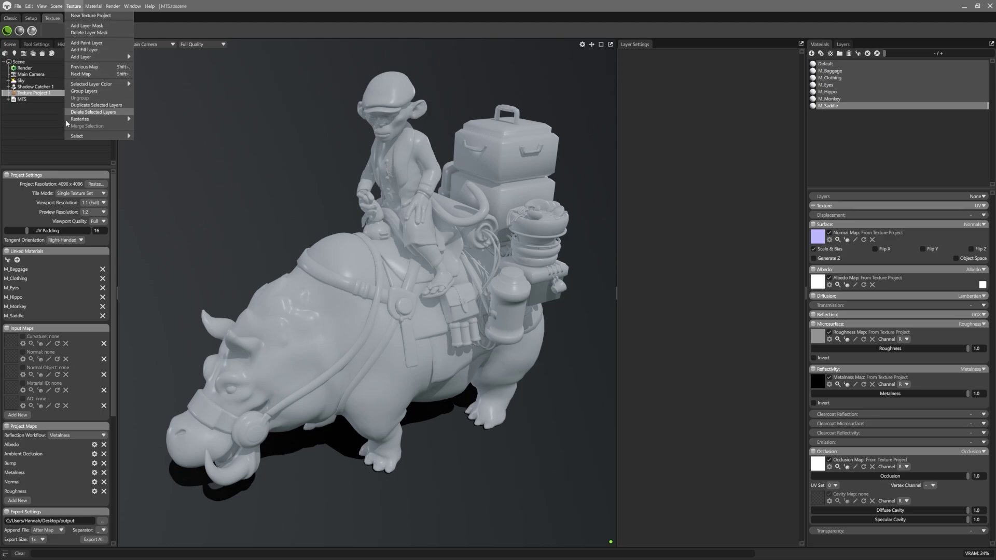
pyautogui.click(23, 201)
pyautogui.click(89, 193)
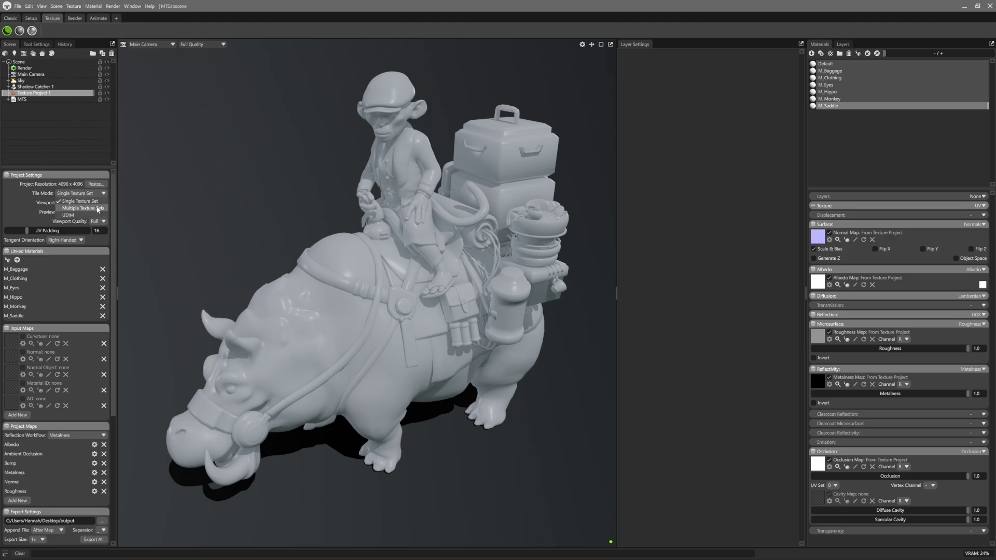
pyautogui.click(96, 209)
pyautogui.click(842, 45)
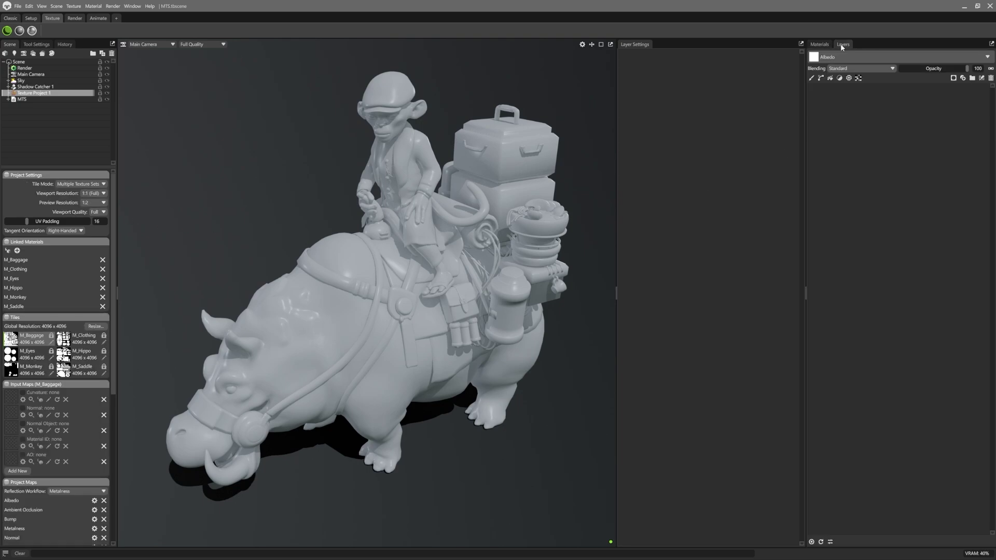
# Add the Marble Checkerboard material as a fill layer with Tri-Planar projection and set its tiling to 4.
pyautogui.moveTo(995, 335); pyautogui.dragTo(523, 283)
pyautogui.moveTo(477, 330); pyautogui.dragTo(862, 199)
pyautogui.moveTo(548, 287); pyautogui.dragTo(634, 305)
pyautogui.click(692, 295)
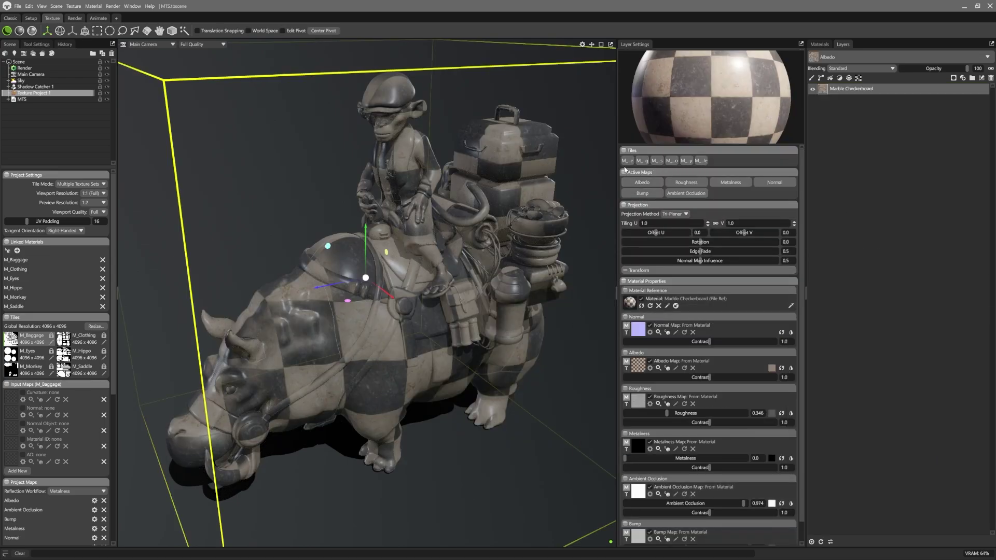
pyautogui.write('4')
pyautogui.press('Return')
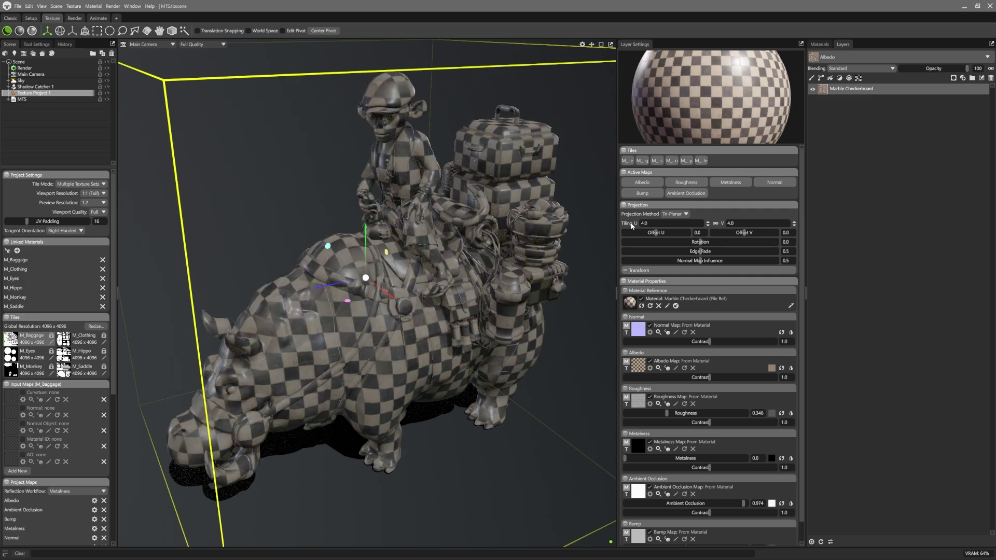
# Split the viewport with the Canvas in the second view, and enlarge the 3D view of the hippo.
pyautogui.click(591, 44)
pyautogui.click(150, 300)
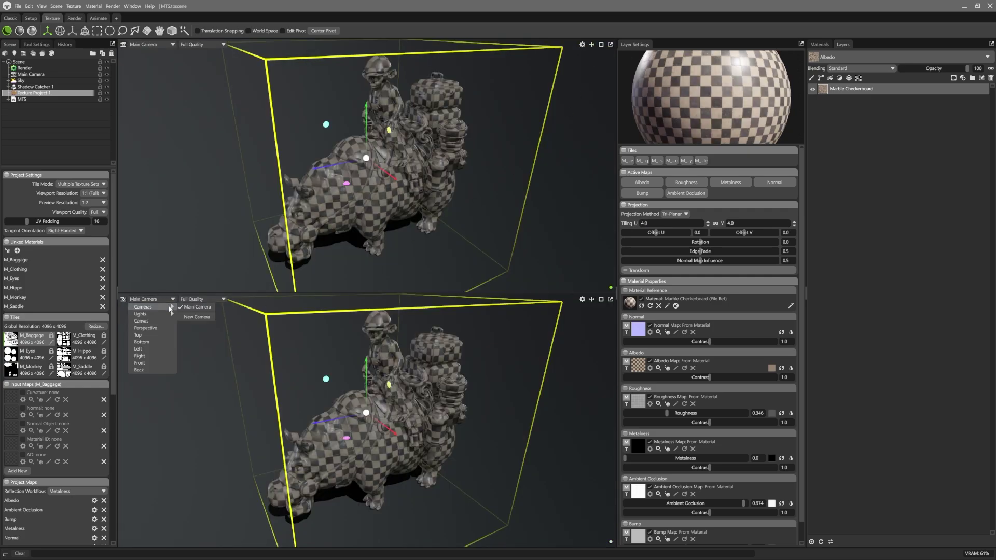
pyautogui.click(172, 324)
pyautogui.scroll(-3, 357, 359)
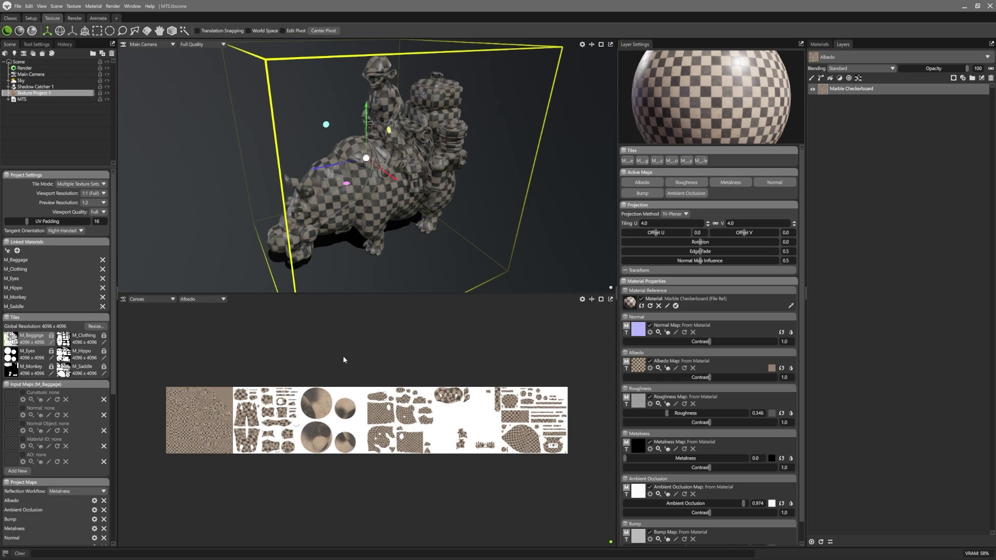
pyautogui.moveTo(353, 295); pyautogui.dragTo(361, 399)
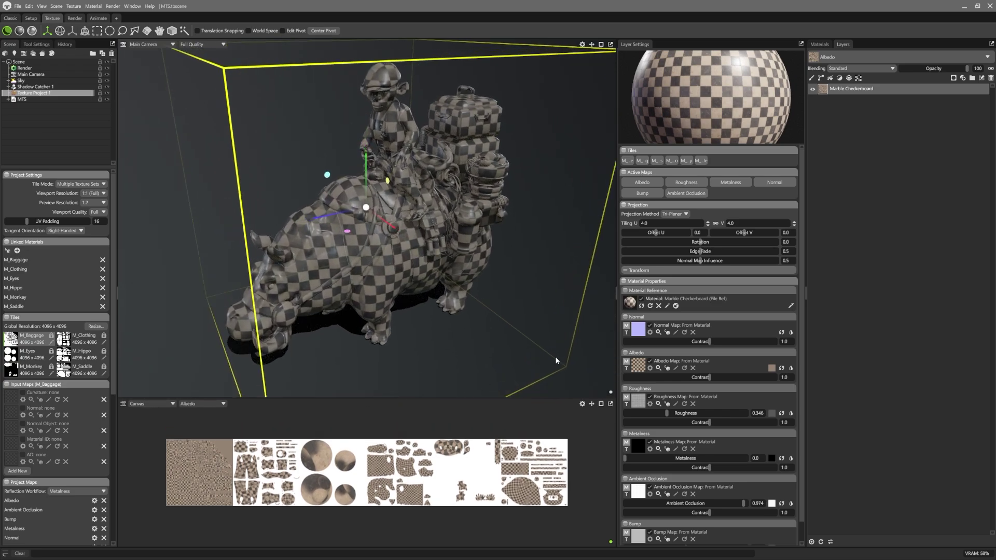
# Add a paint layer above Marble Checkerboard and paint with a size 300 brush across the baggage, monkey rider and hippo.
pyautogui.click(812, 78)
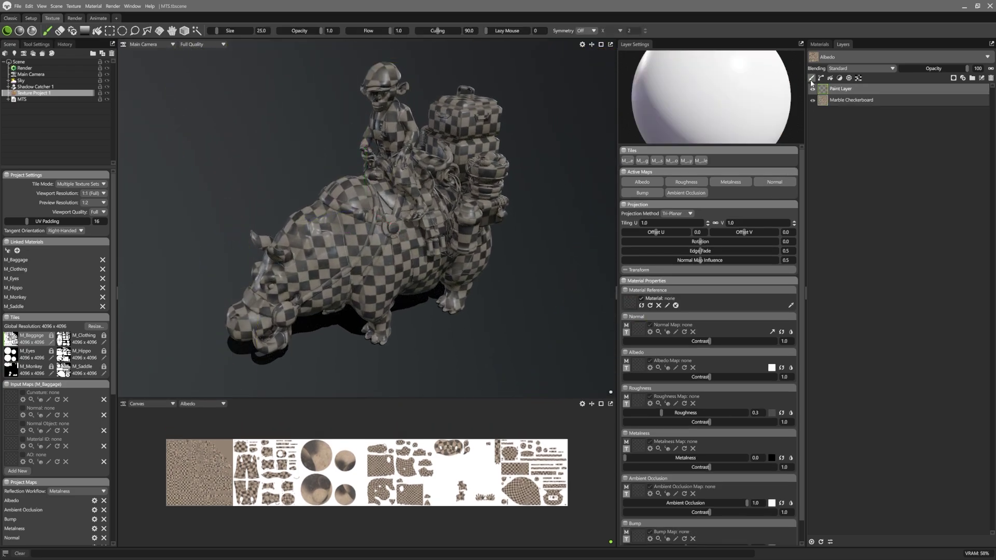
pyautogui.rightClick(507, 351)
pyautogui.click(485, 313)
pyautogui.click(614, 269)
pyautogui.moveTo(464, 108)
pyautogui.mouseDown()
pyautogui.moveTo(454, 175)
pyautogui.moveTo(396, 233)
pyautogui.moveTo(383, 208)
pyautogui.moveTo(388, 99)
pyautogui.moveTo(394, 236)
pyautogui.mouseUp()
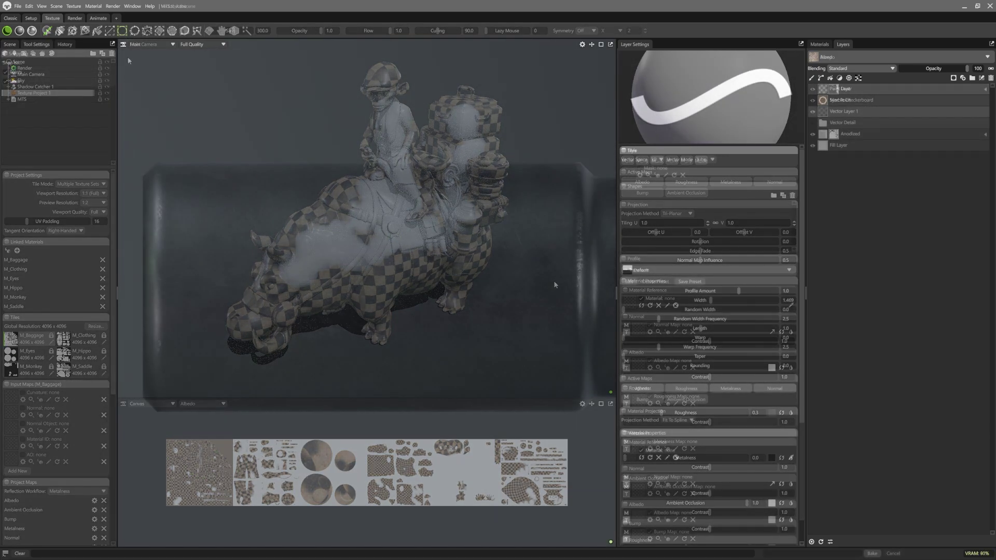
# Draw rectangle, ellipse and polygon vector shapes along the metal cylinder.
pyautogui.moveTo(174, 186); pyautogui.dragTo(248, 385)
pyautogui.moveTo(261, 184); pyautogui.dragTo(385, 332)
pyautogui.click(135, 31)
pyautogui.moveTo(466, 243); pyautogui.dragTo(554, 332)
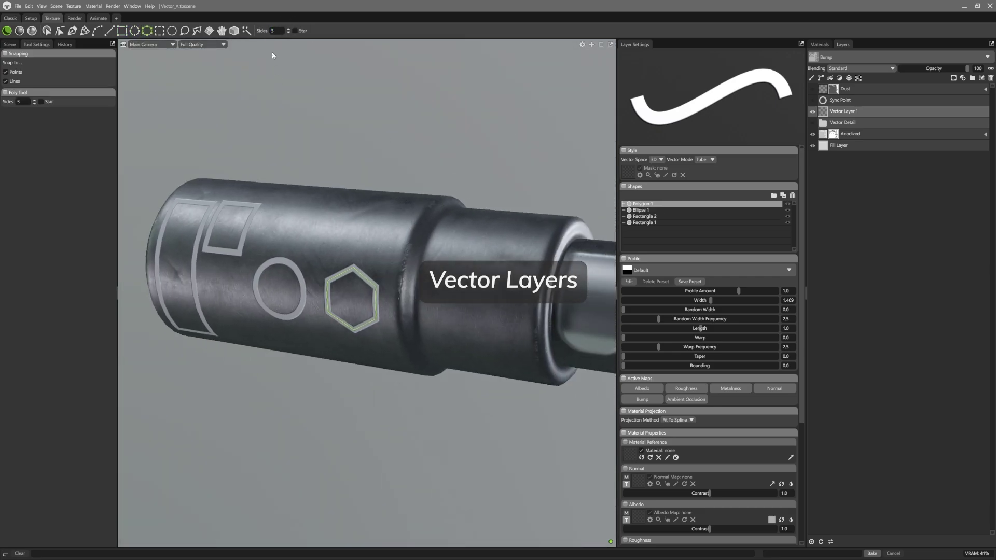
pyautogui.moveTo(445, 291); pyautogui.dragTo(514, 335)
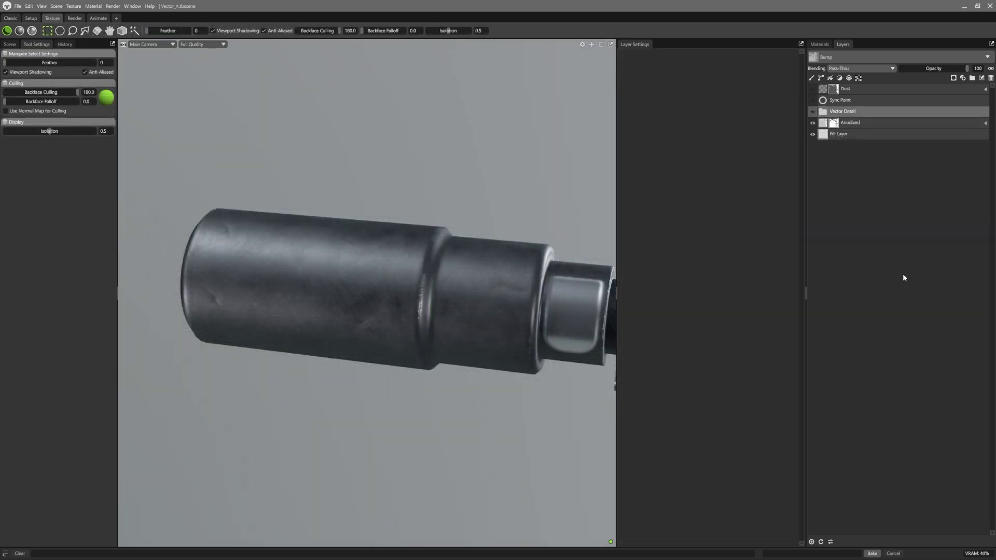
# Add a vector layer above Vector Detail and draw a wavy line along the cylinder with the Curve tool.
pyautogui.click(821, 79)
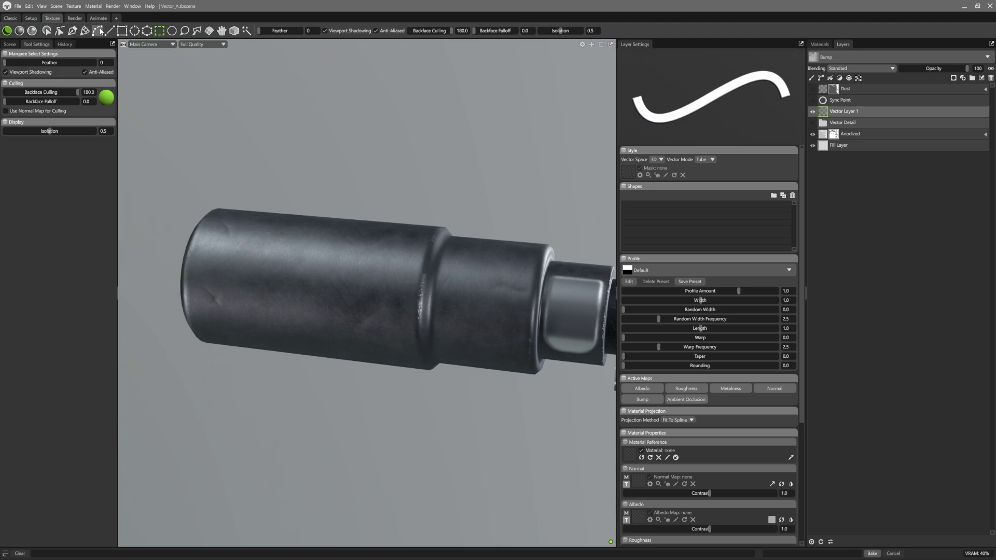
pyautogui.click(98, 30)
pyautogui.keyDown('alt'); pyautogui.moveTo(209, 158); pyautogui.dragTo(253, 162); pyautogui.keyUp('alt')
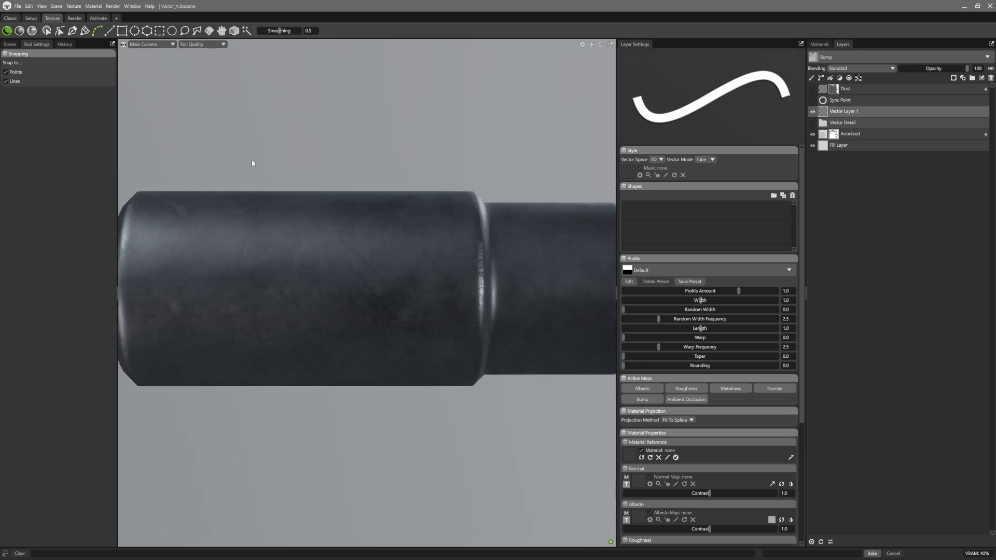
pyautogui.keyDown('alt'); pyautogui.moveTo(252, 162); pyautogui.dragTo(300, 117, button='middle'); pyautogui.keyUp('alt')
pyautogui.moveTo(169, 293)
pyautogui.mouseDown()
pyautogui.moveTo(204, 218)
pyautogui.moveTo(236, 299)
pyautogui.moveTo(318, 241)
pyautogui.moveTo(407, 274)
pyautogui.moveTo(465, 237)
pyautogui.moveTo(505, 283)
pyautogui.moveTo(540, 227)
pyautogui.mouseUp()
pyautogui.click(540, 224)
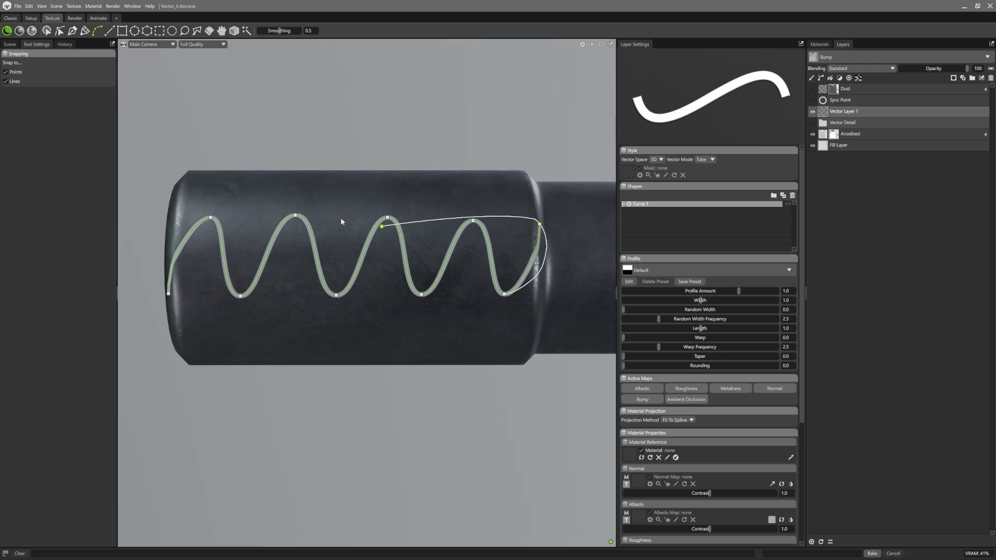
# Switch to the Line tool and set the vector profile's width to 1.469.
pyautogui.click(109, 31)
pyautogui.keyDown('alt'); pyautogui.moveTo(335, 423); pyautogui.dragTo(333, 369); pyautogui.keyUp('alt')
pyautogui.moveTo(701, 301); pyautogui.dragTo(711, 301)
# Draw four parallel diagonal lines on the cylinder and delete all the shapes.
pyautogui.moveTo(276, 310); pyautogui.dragTo(342, 241)
pyautogui.moveTo(314, 318); pyautogui.dragTo(381, 245)
pyautogui.moveTo(359, 320); pyautogui.dragTo(420, 247)
pyautogui.moveTo(398, 326); pyautogui.dragTo(457, 255)
pyautogui.hotkey('ctrl', 'a')
pyautogui.click(792, 195)
# Draw a zigzag path along the cylinder with the Pen tool, mixing smooth and sharp points, and delete it.
pyautogui.keyDown('alt'); pyautogui.moveTo(594, 122); pyautogui.dragTo(569, 194); pyautogui.keyUp('alt')
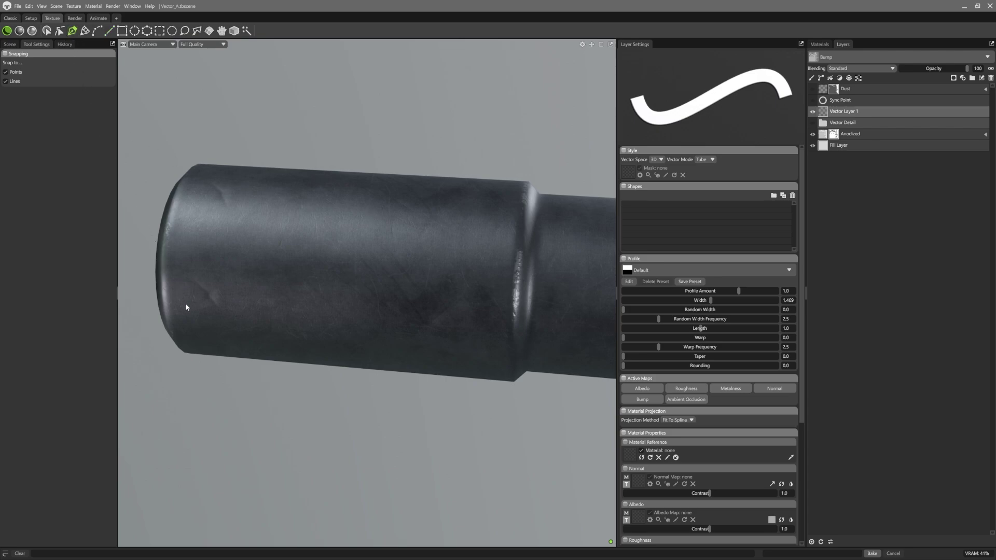
pyautogui.moveTo(185, 304); pyautogui.dragTo(202, 275)
pyautogui.moveTo(235, 231); pyautogui.dragTo(256, 232)
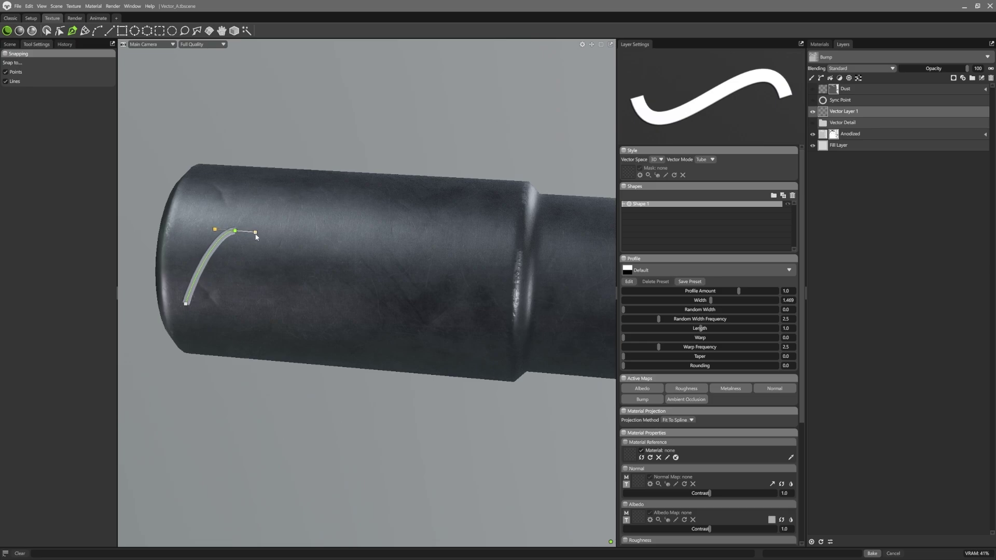
pyautogui.moveTo(258, 307); pyautogui.dragTo(273, 310)
pyautogui.moveTo(305, 234); pyautogui.dragTo(324, 237)
pyautogui.click(337, 315)
pyautogui.click(381, 229)
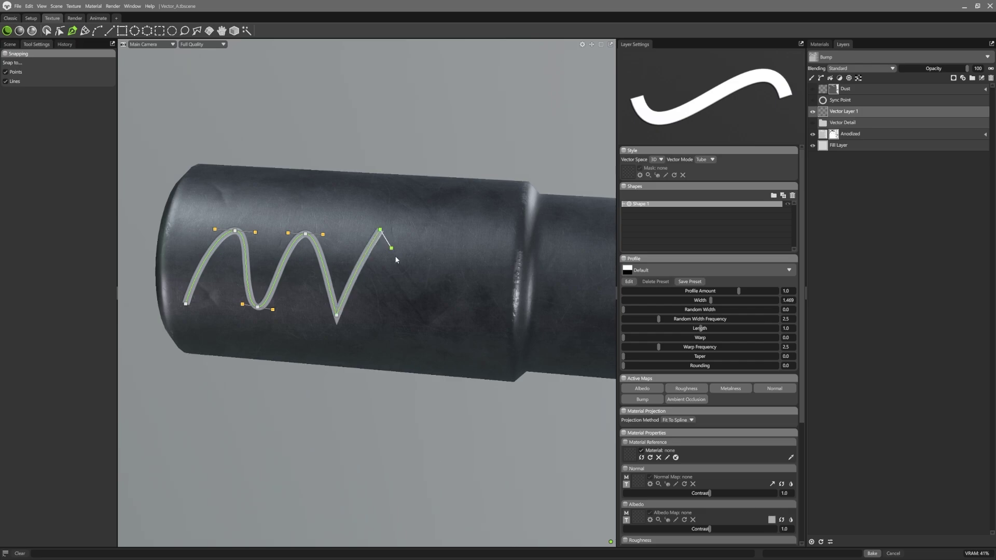
pyautogui.click(404, 325)
pyautogui.click(448, 244)
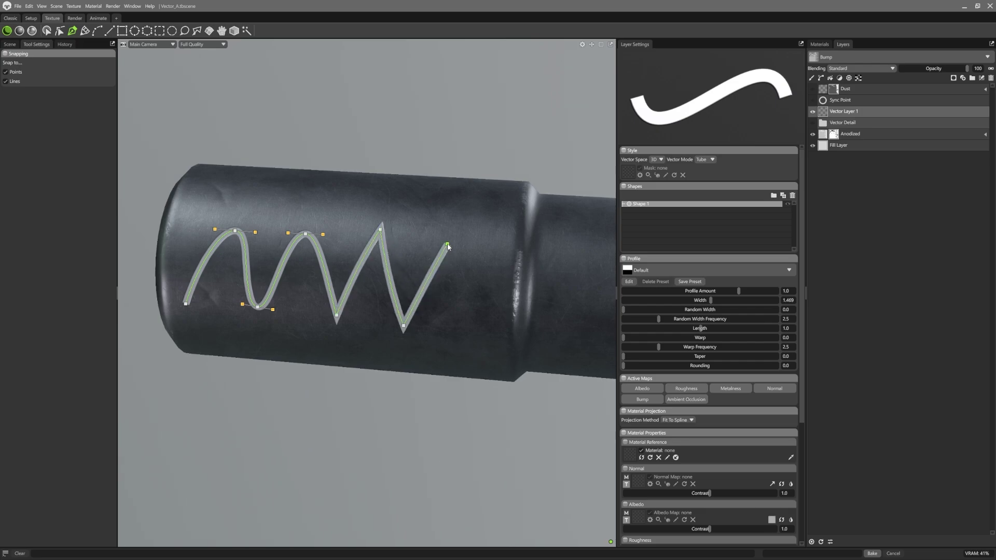
pyautogui.click(793, 196)
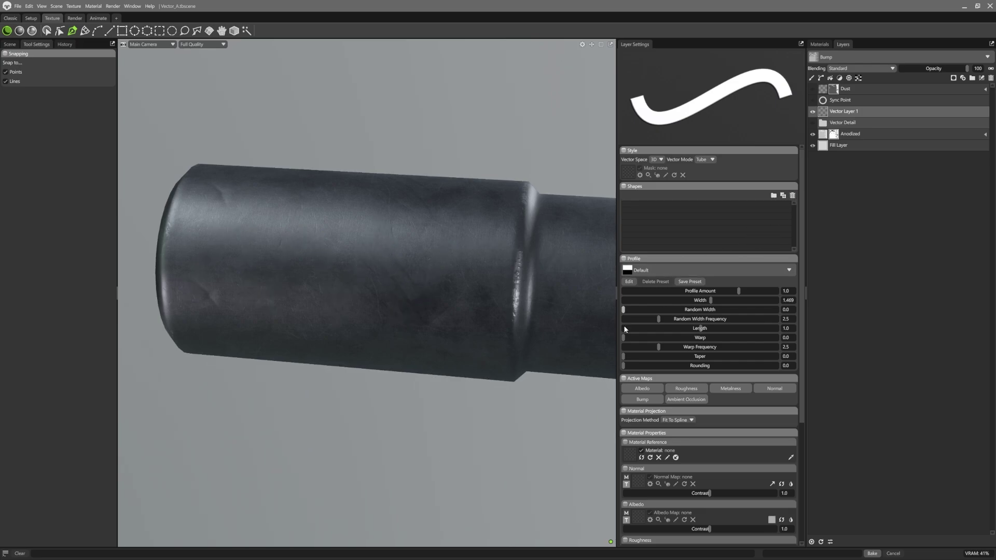
# Sketch a freehand spiral in the middle of the cylinder and delete it.
pyautogui.keyDown('alt'); pyautogui.moveTo(351, 411); pyautogui.dragTo(359, 391); pyautogui.keyUp('alt')
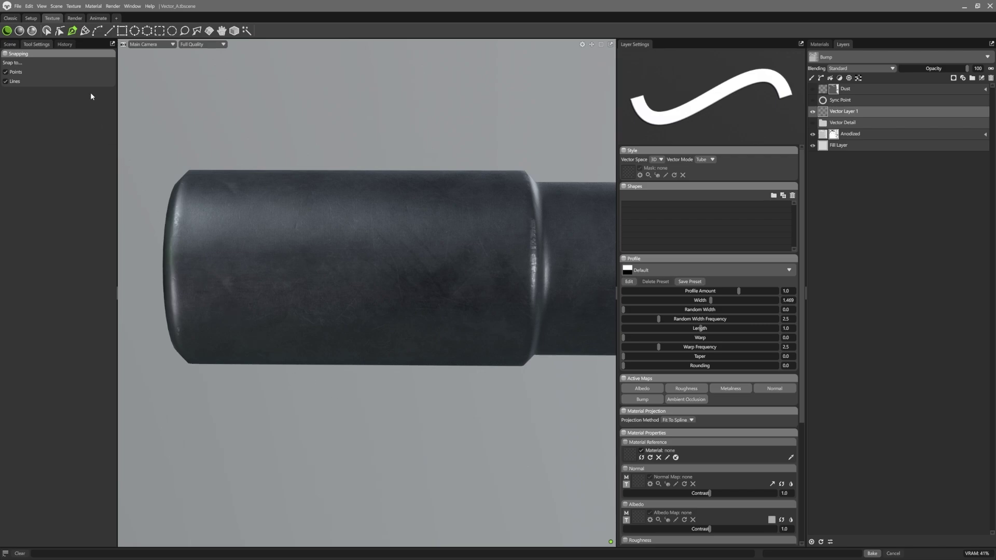
pyautogui.click(85, 31)
pyautogui.click(376, 215)
pyautogui.moveTo(319, 247)
pyautogui.mouseDown()
pyautogui.moveTo(322, 290)
pyautogui.moveTo(394, 304)
pyautogui.moveTo(404, 242)
pyautogui.moveTo(343, 256)
pyautogui.moveTo(382, 284)
pyautogui.moveTo(372, 258)
pyautogui.mouseUp()
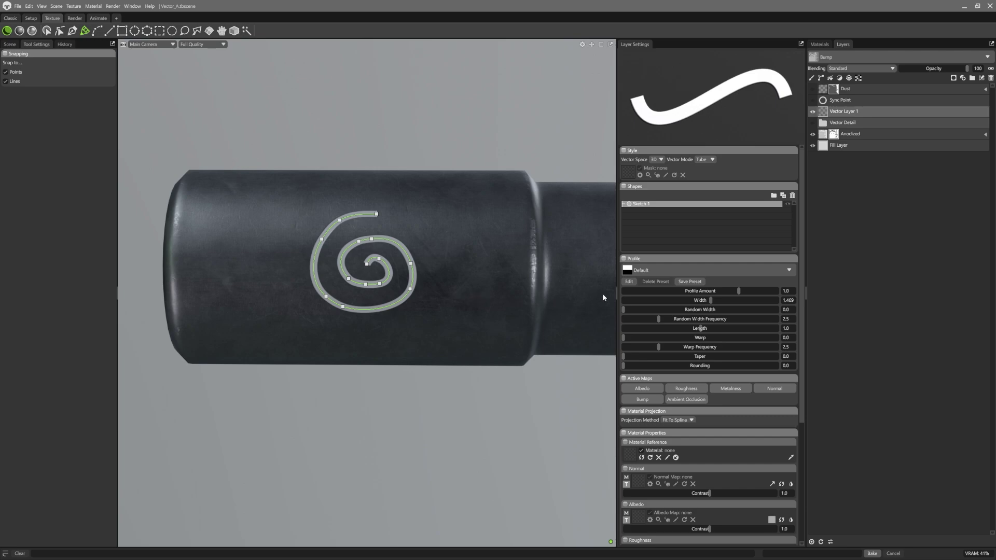
pyautogui.click(793, 197)
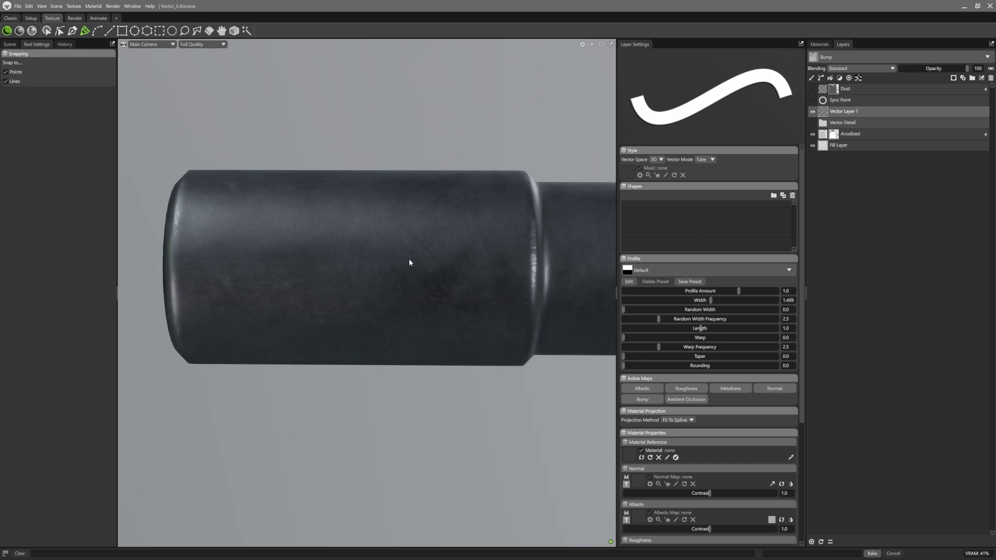
# Draw a closed, rounded four-point loop on the cylinder with the Curve tool.
pyautogui.click(98, 33)
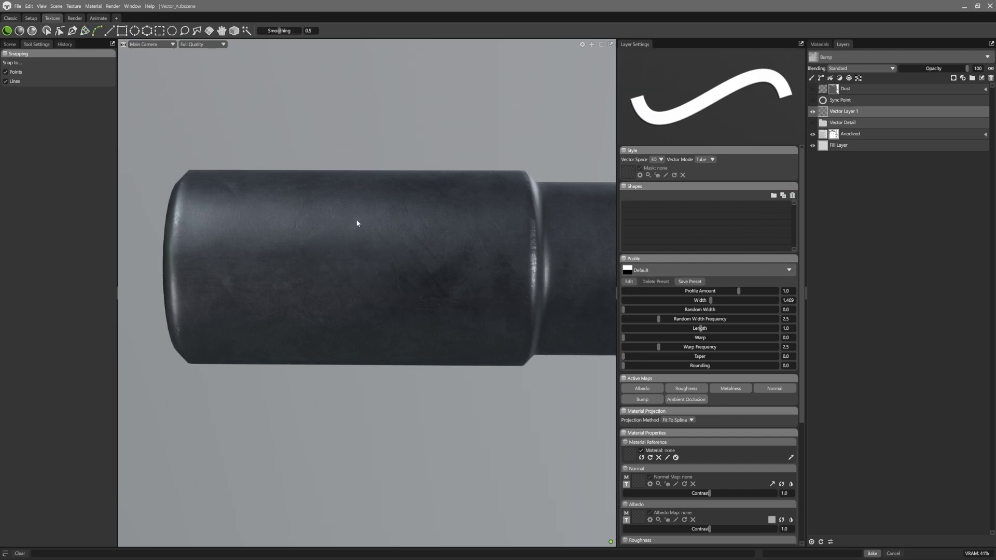
pyautogui.click(362, 206)
pyautogui.click(302, 253)
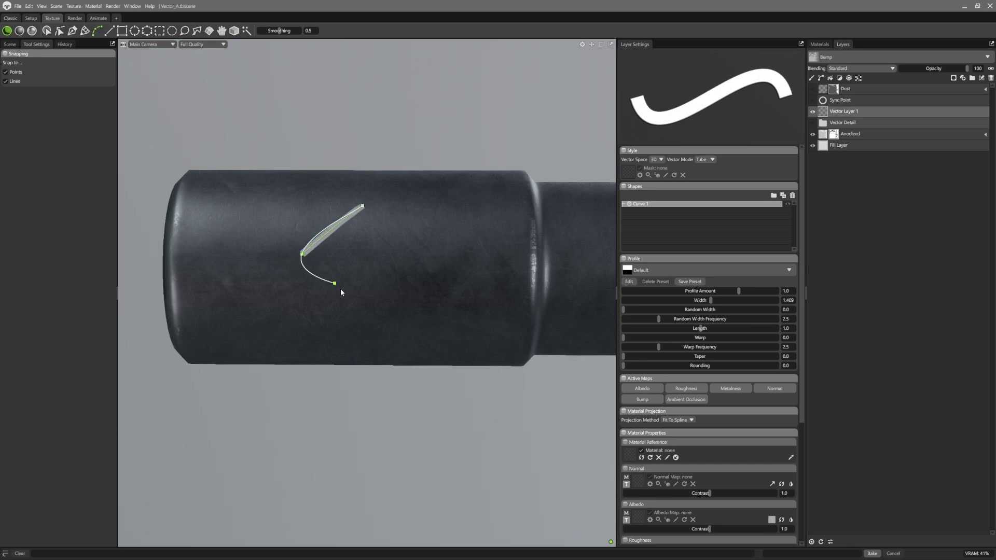
pyautogui.click(357, 307)
pyautogui.click(413, 248)
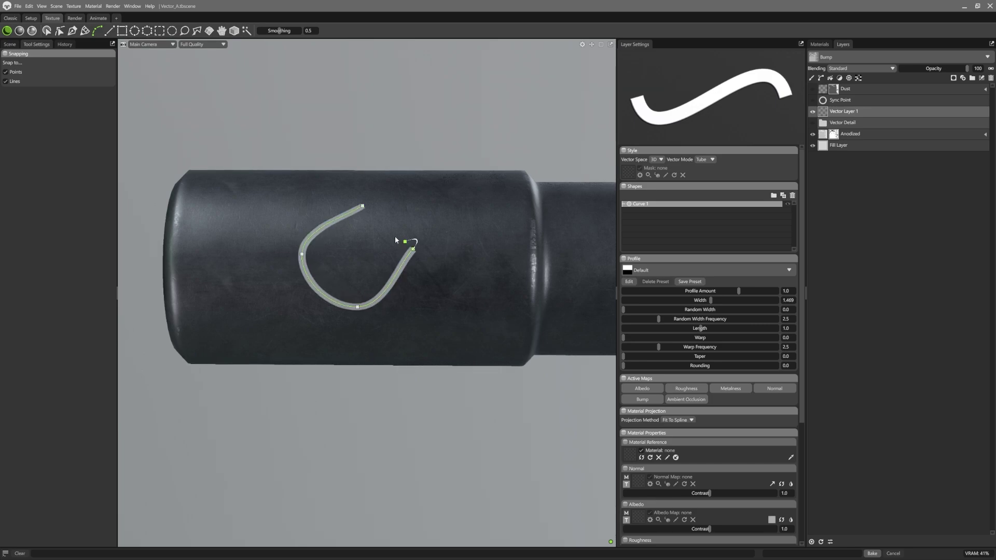
pyautogui.click(363, 206)
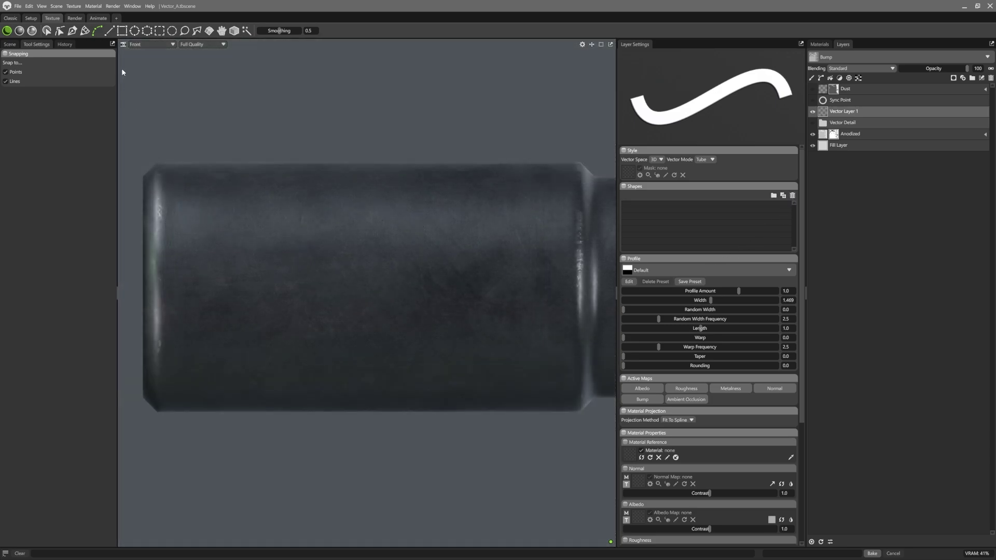
# Draw a tall rectangle near the cylinder's outer end and a small square beside it.
pyautogui.click(123, 32)
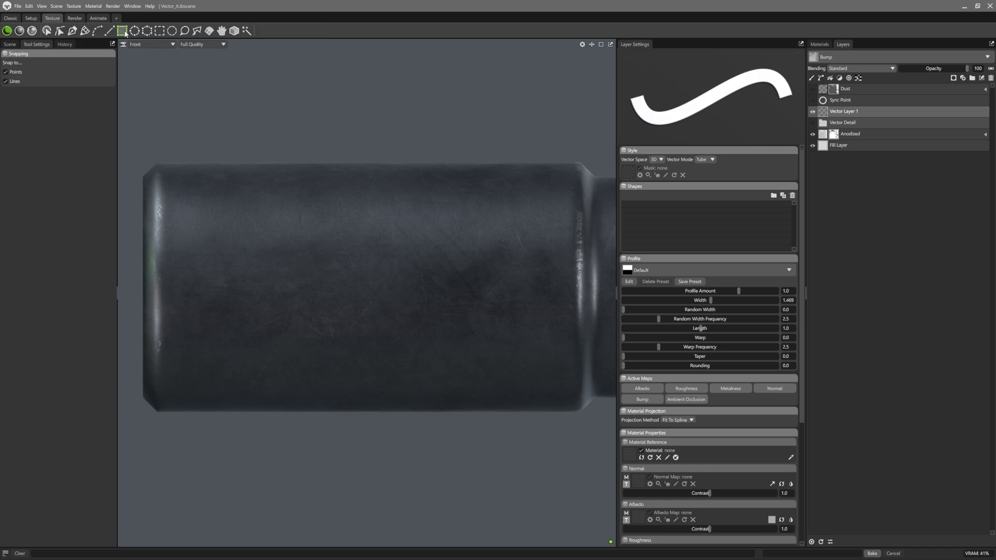
pyautogui.moveTo(176, 186)
pyautogui.mouseDown()
pyautogui.moveTo(235, 378)
pyautogui.moveTo(246, 382)
pyautogui.mouseUp()
pyautogui.moveTo(261, 185); pyautogui.dragTo(264, 188)
pyautogui.moveTo(301, 240); pyautogui.dragTo(314, 254)
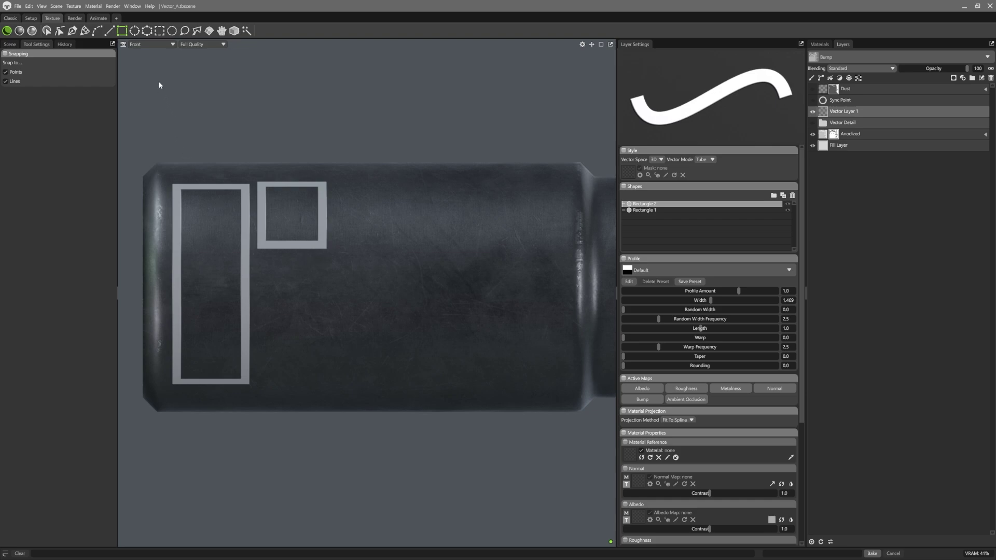
# Draw a circle and a six-sided polygon along the middle of the cylinder.
pyautogui.click(135, 31)
pyautogui.moveTo(354, 249); pyautogui.dragTo(355, 251)
pyautogui.moveTo(408, 311); pyautogui.dragTo(434, 328)
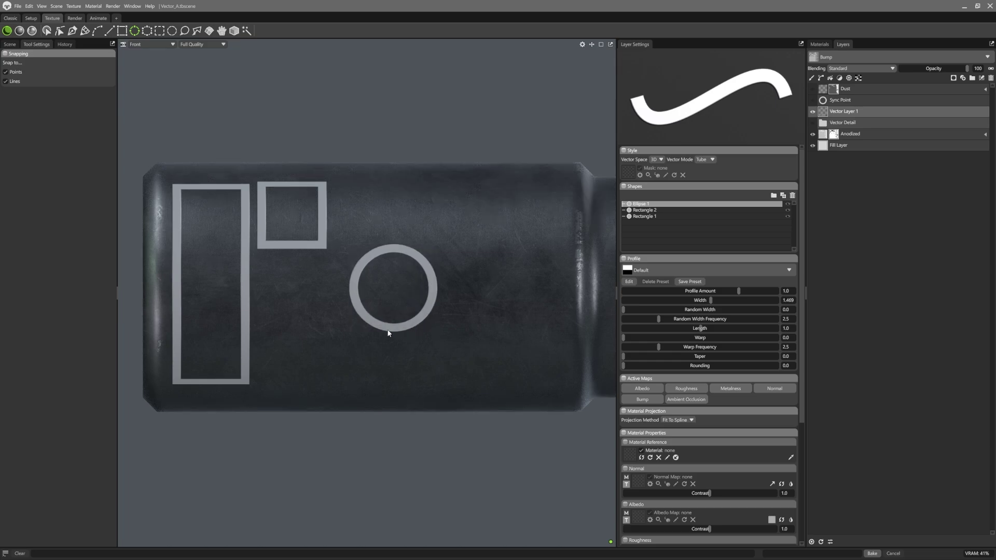
pyautogui.click(147, 31)
pyautogui.moveTo(466, 242); pyautogui.dragTo(554, 336)
# Return to the Main Camera view and draw a three-sided polygon on the narrower part of the cylinder.
pyautogui.click(173, 44)
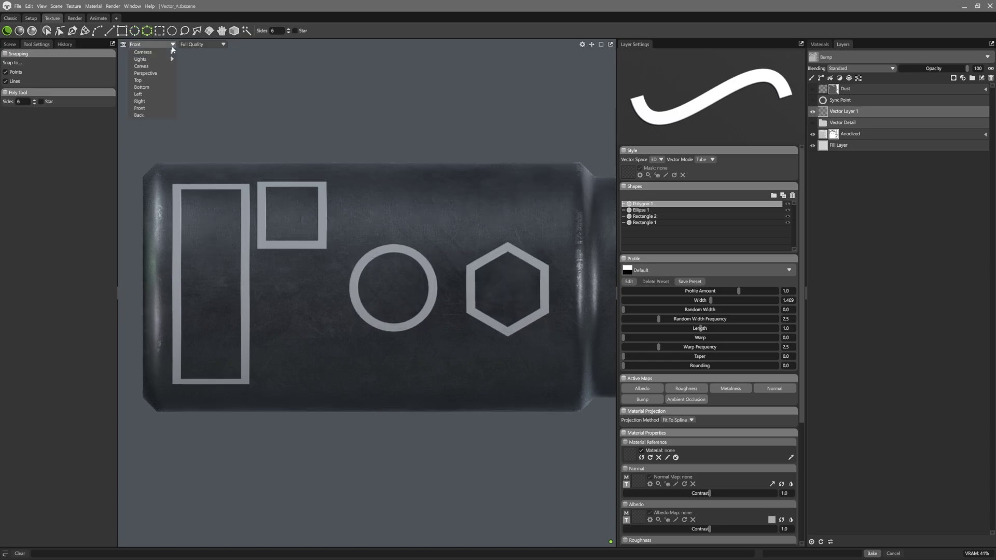
pyautogui.click(195, 52)
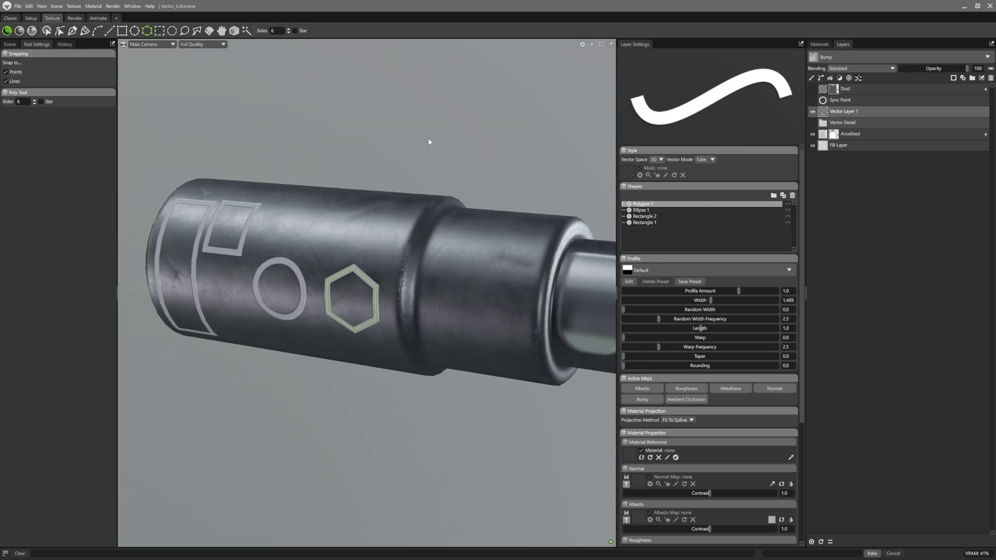
pyautogui.moveTo(280, 32); pyautogui.dragTo(268, 32)
pyautogui.moveTo(431, 270); pyautogui.dragTo(519, 337)
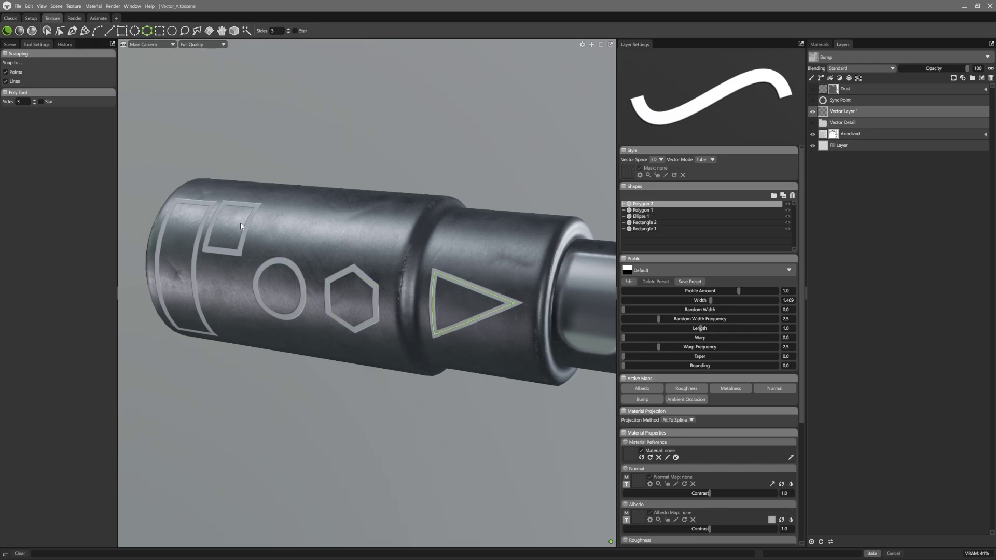
# Select the circle shape on the cylinder and move it slightly away from the hexagon.
pyautogui.click(46, 31)
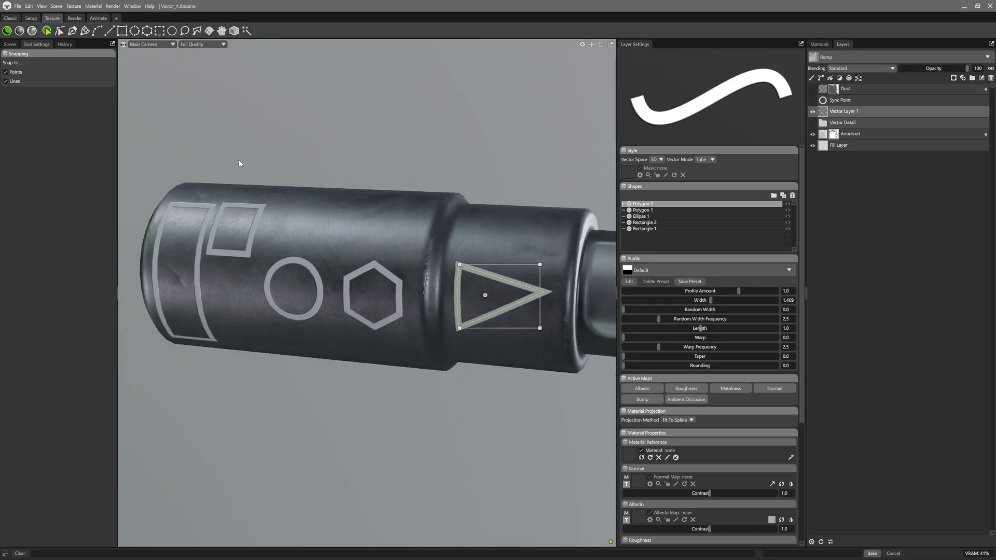
pyautogui.moveTo(282, 263)
pyautogui.mouseDown()
pyautogui.moveTo(293, 249)
pyautogui.moveTo(263, 269)
pyautogui.moveTo(283, 265)
pyautogui.mouseUp()
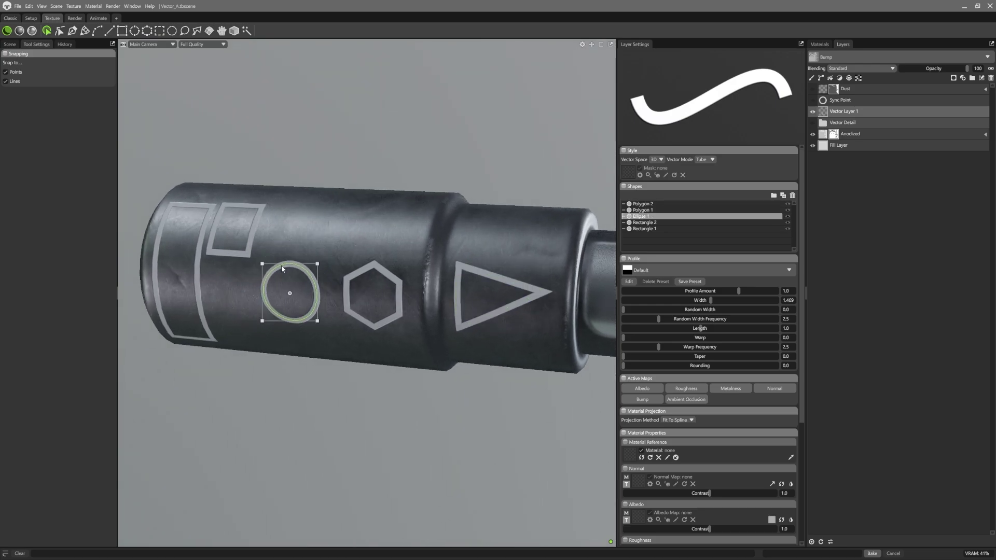
# Edit the hexagon's points and move its upper corner point further up the cylinder.
pyautogui.click(60, 33)
pyautogui.click(375, 267)
pyautogui.moveTo(375, 265); pyautogui.dragTo(376, 244)
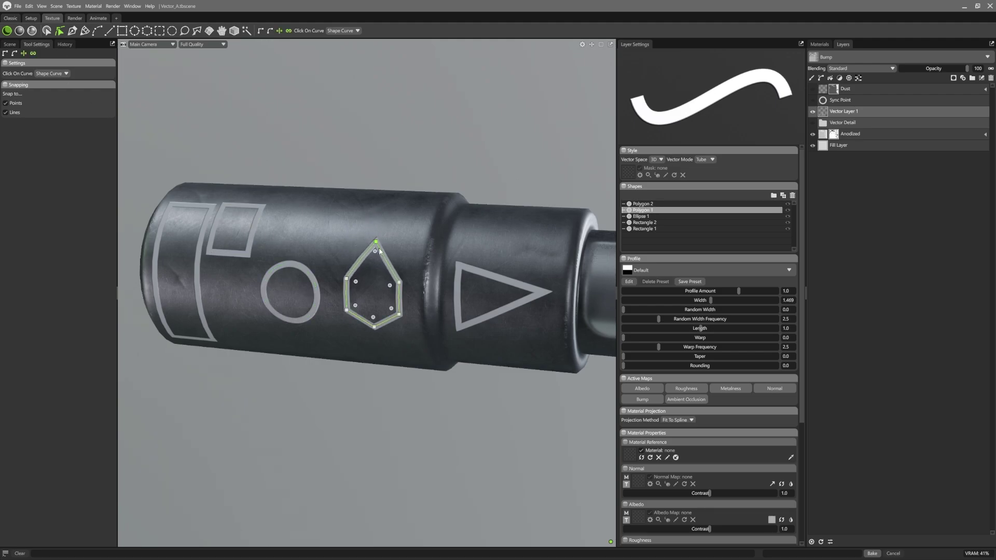
# Smooth all three corners of the triangle and delete the raised upper point of the hexagon.
pyautogui.click(461, 274)
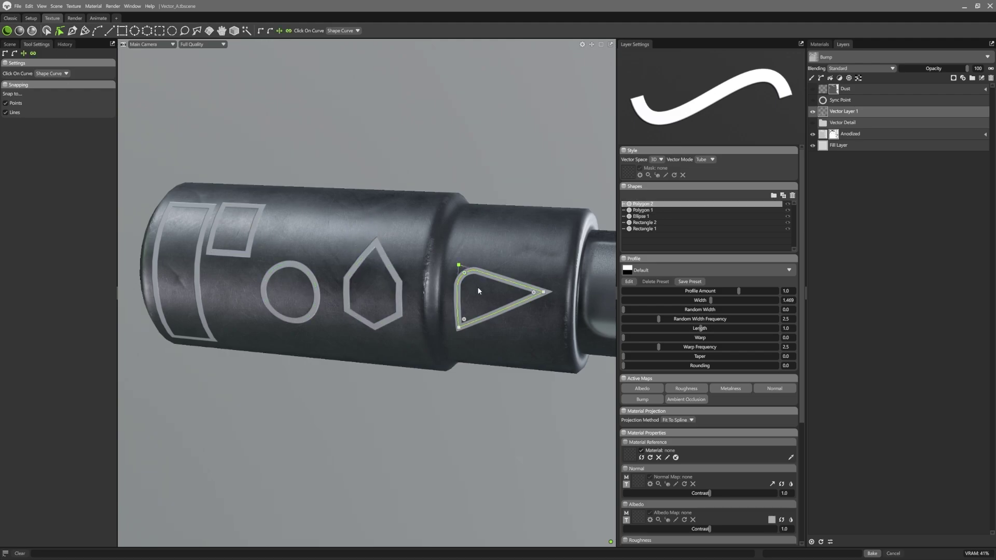
pyautogui.moveTo(464, 319); pyautogui.dragTo(476, 302)
pyautogui.moveTo(534, 293); pyautogui.dragTo(509, 297)
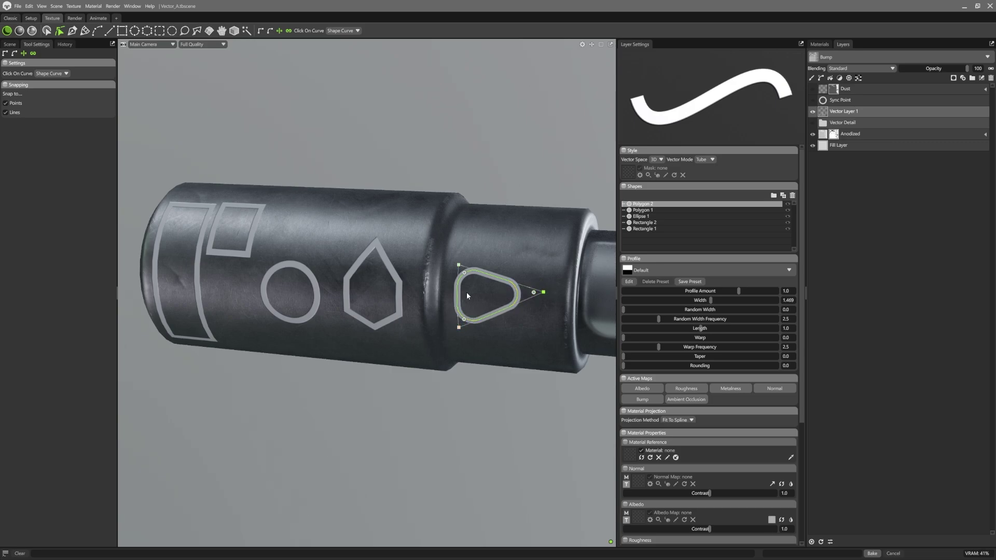
pyautogui.rightClick(377, 243)
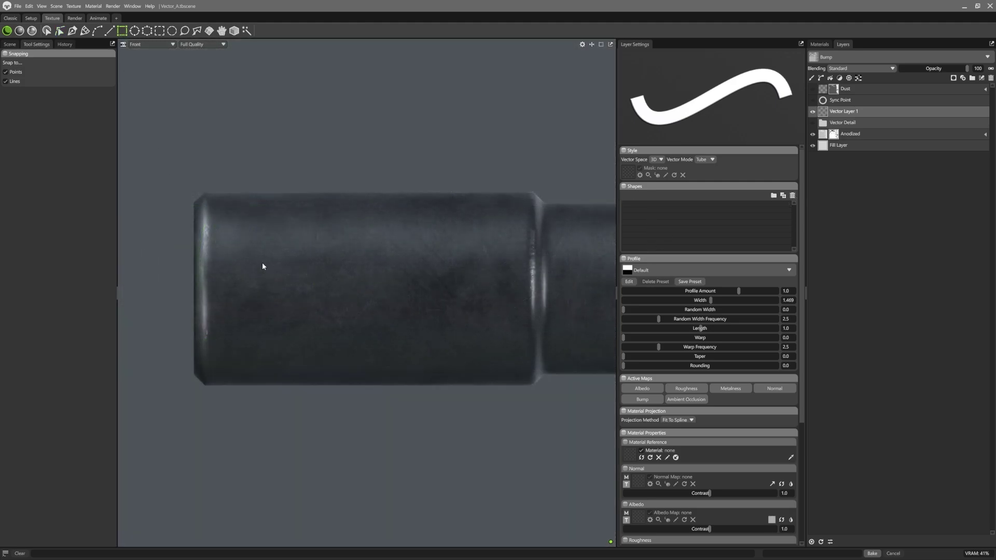
# Draw a wide rectangle on the cylinder and bend its upper edge into an arch with Click On Curve set to Shape Curve.
pyautogui.moveTo(253, 252); pyautogui.dragTo(489, 340)
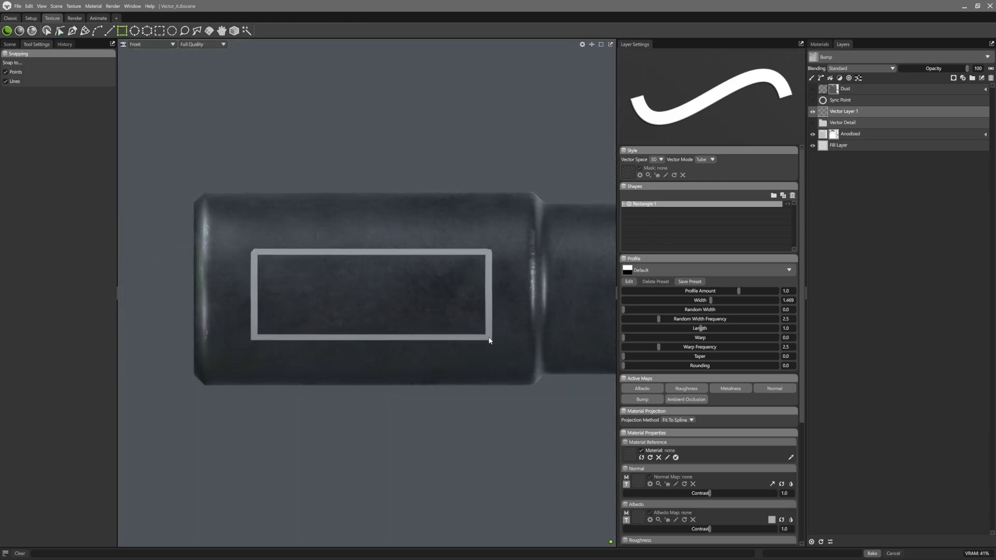
pyautogui.click(60, 31)
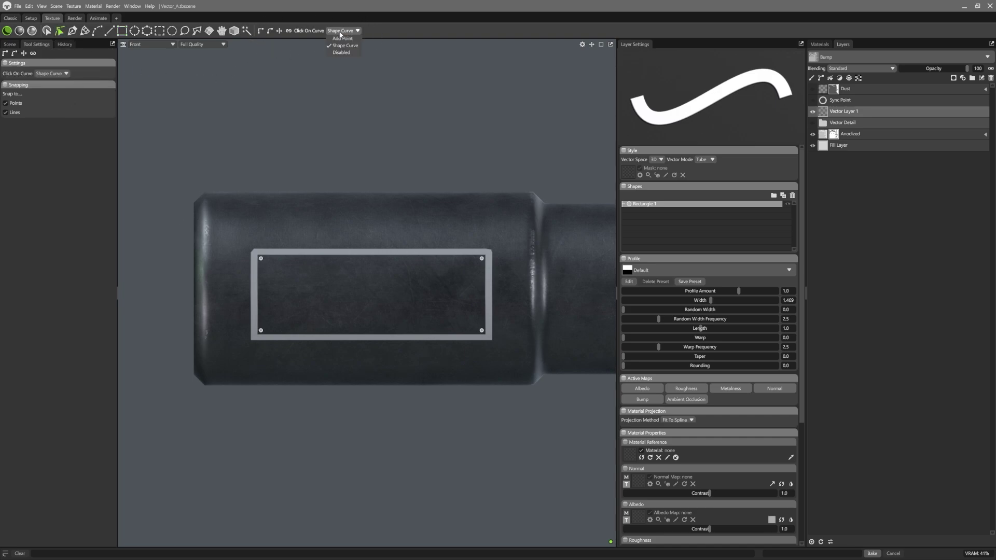
pyautogui.click(346, 38)
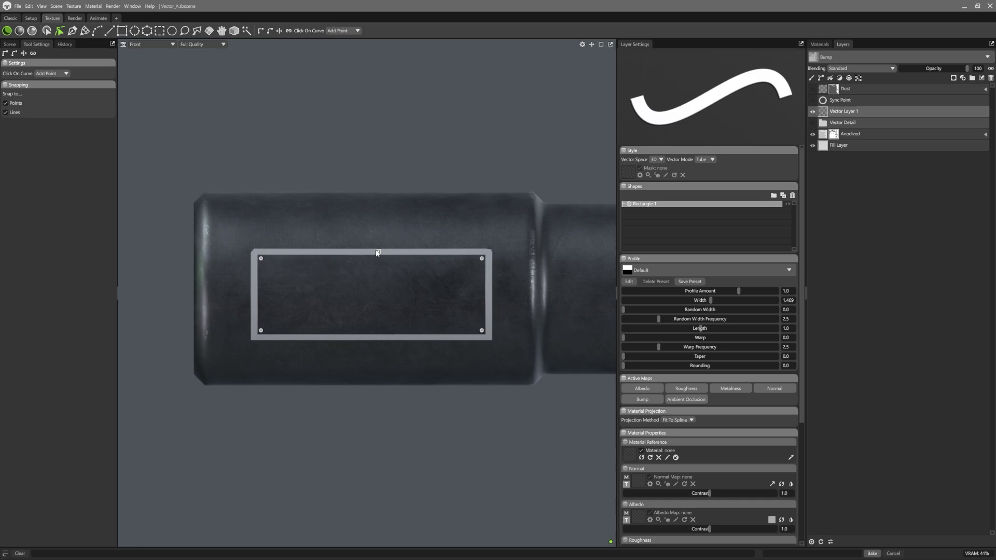
pyautogui.click(357, 31)
pyautogui.click(359, 46)
pyautogui.moveTo(369, 254); pyautogui.dragTo(372, 212)
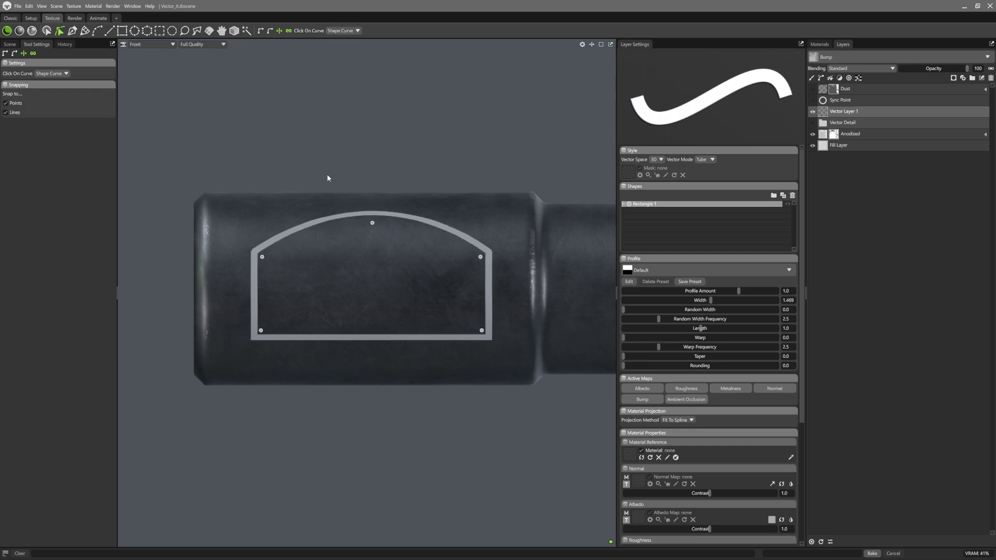
# Toggle the arch's top point between sharp corner and smooth curve, ending on the corner type.
pyautogui.click(261, 31)
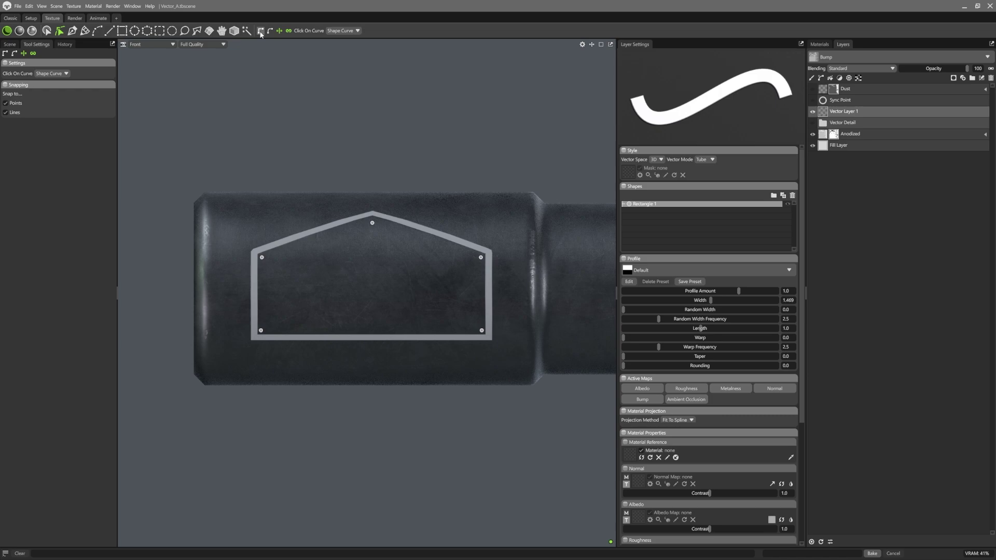
pyautogui.click(270, 31)
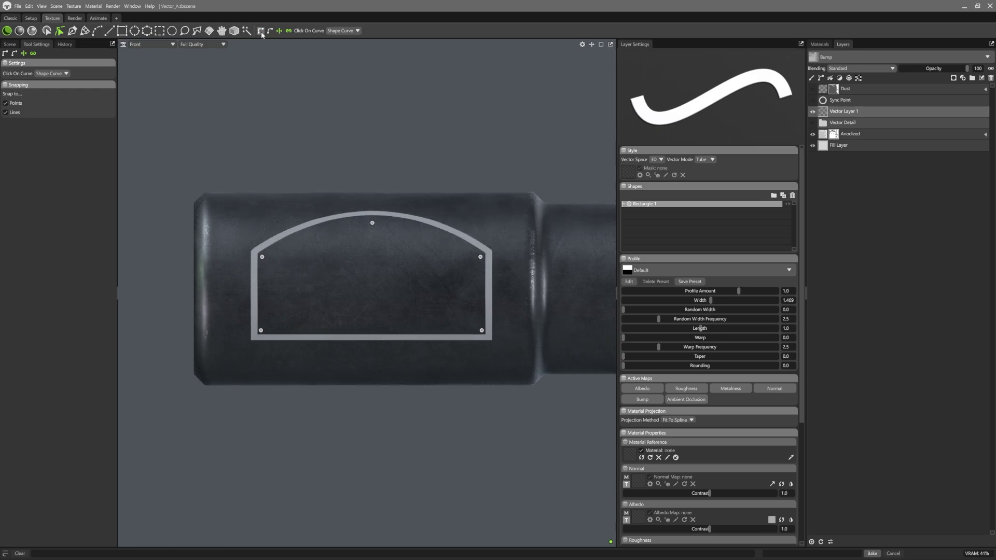
pyautogui.click(261, 31)
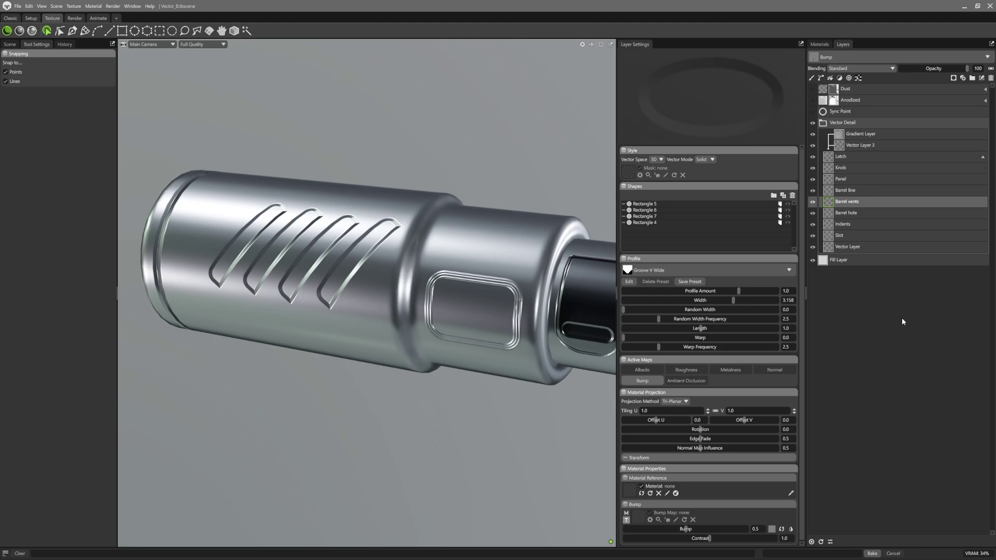
# Hide the shapes Rectangle 5, Rectangle 6 and Rectangle 7 of the Barrel vents layer and show them again.
pyautogui.click(700, 242)
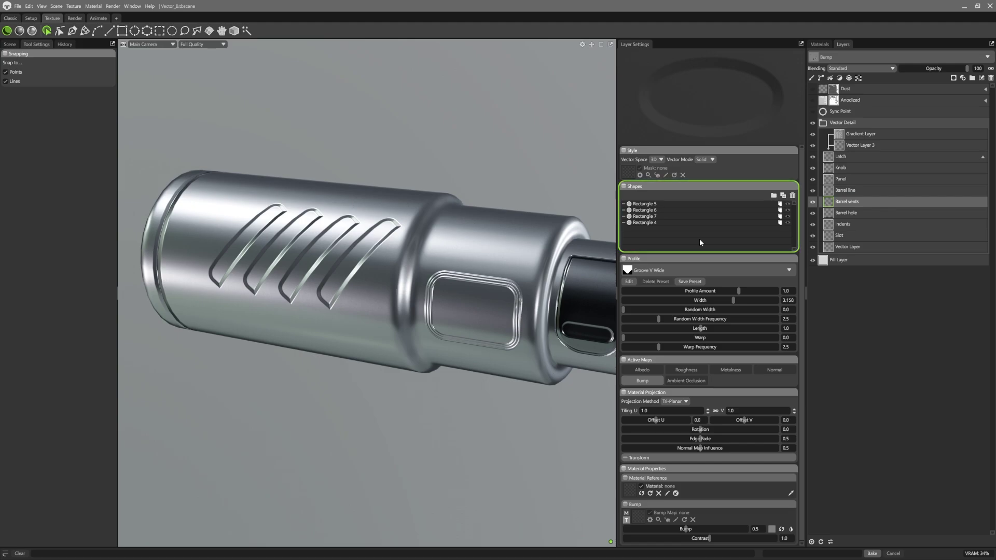
pyautogui.click(789, 204)
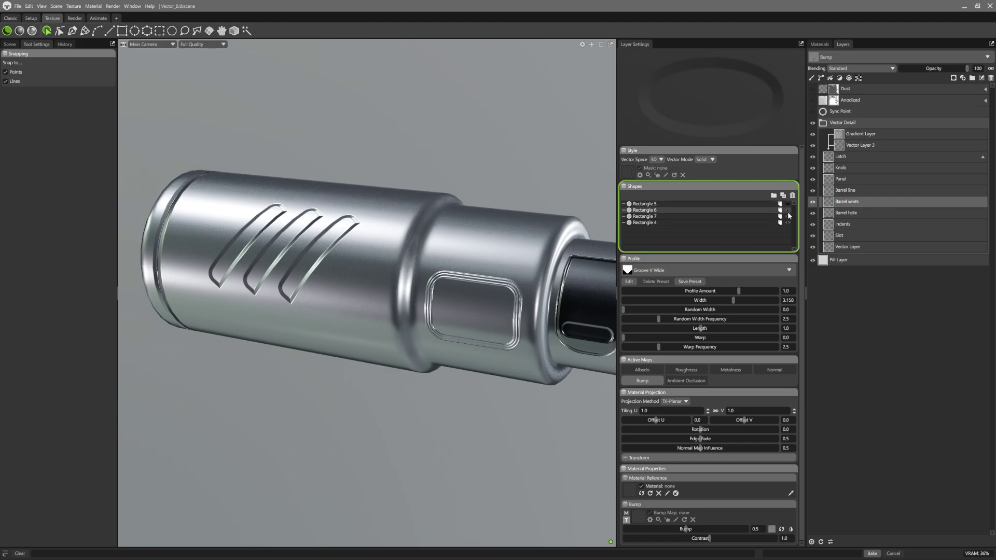
pyautogui.click(789, 210)
pyautogui.click(789, 217)
pyautogui.click(789, 216)
pyautogui.click(788, 210)
pyautogui.click(788, 204)
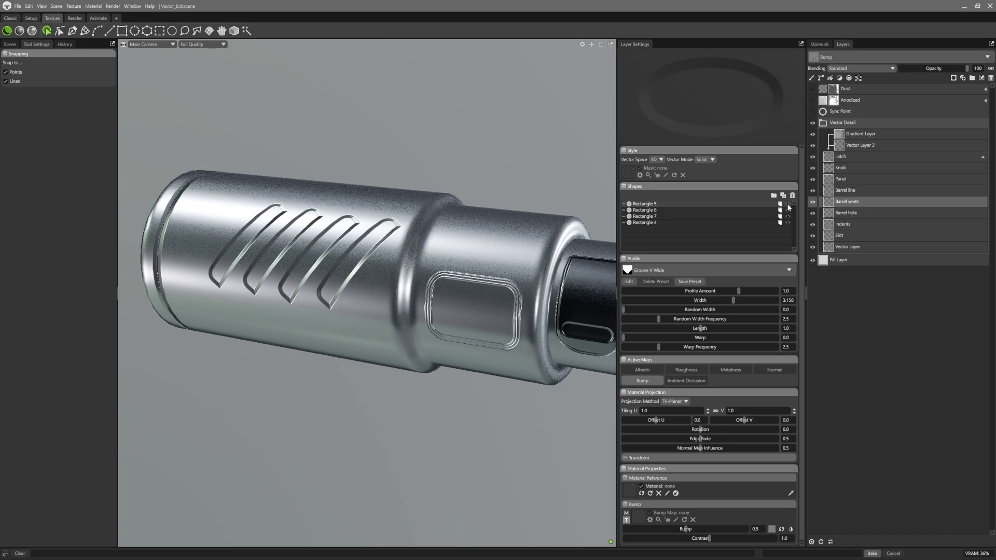
# Rename the shape Rectangle 5 as Vent A and delete it from the Barrel vents layer.
pyautogui.doubleClick(657, 205)
pyautogui.write('Vent')
pyautogui.press('Return')
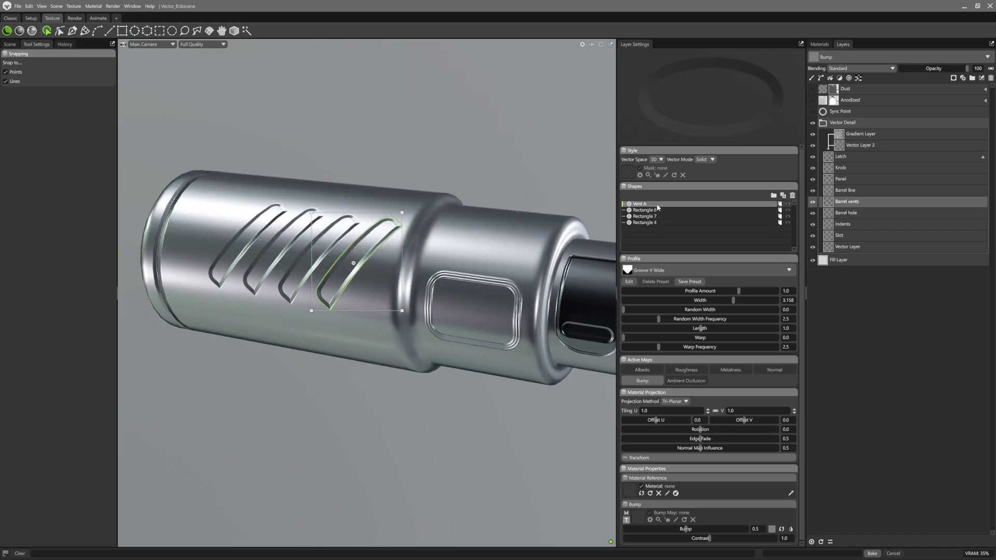
pyautogui.click(792, 195)
# Apply the Groove Panel profile preset to the Panel layer.
pyautogui.click(873, 182)
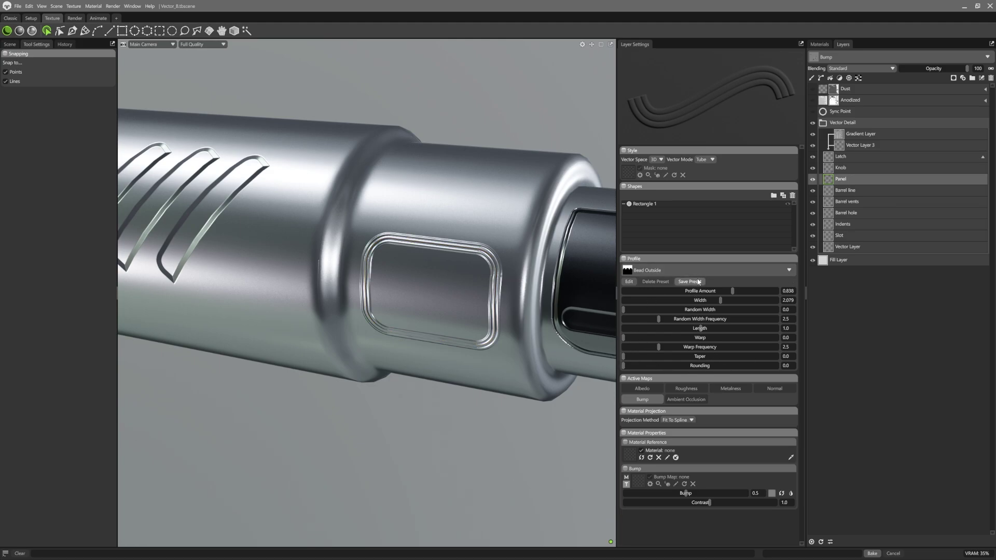
pyautogui.click(712, 267)
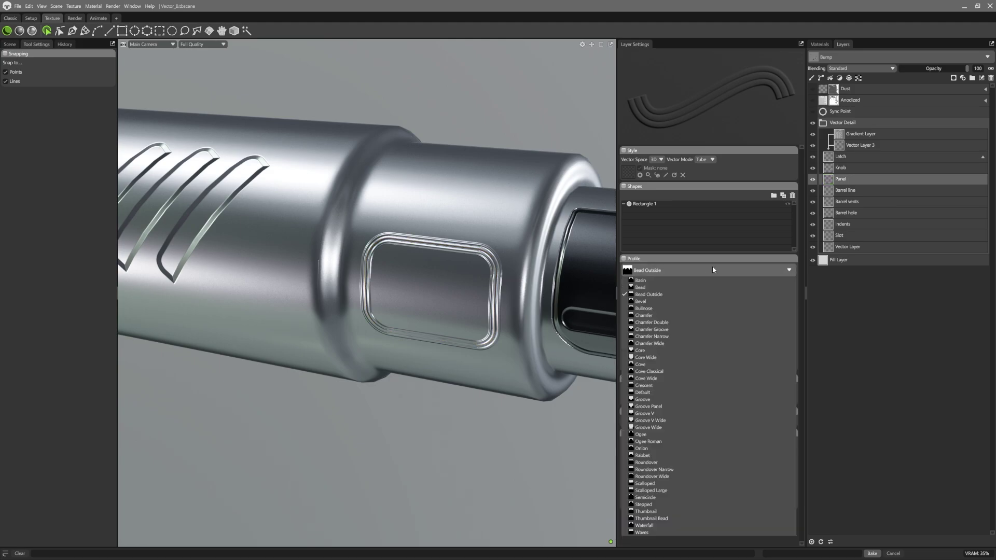
pyautogui.click(727, 407)
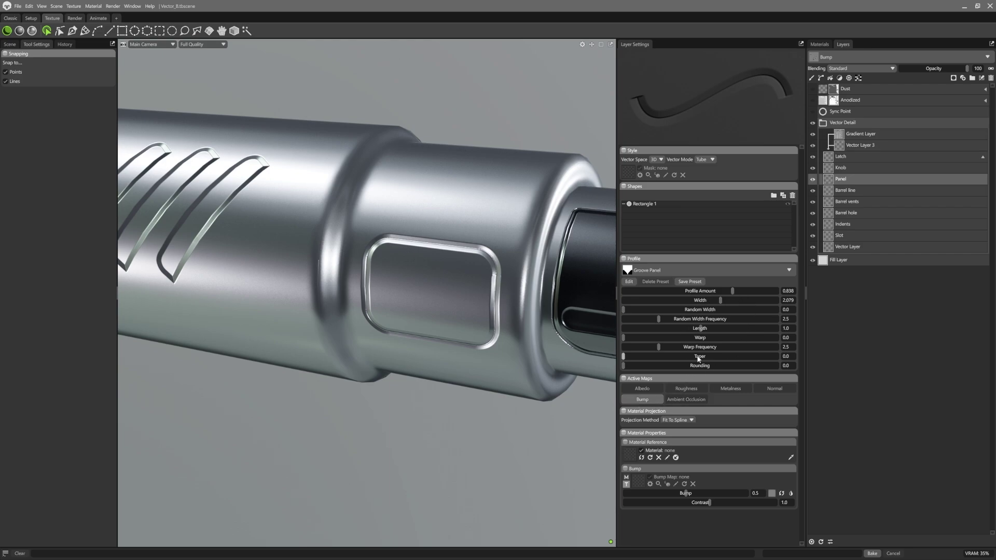
# Try different profile amounts on the panel groove, ending at 0.869, and keep Warp at 0.0.
pyautogui.moveTo(731, 291); pyautogui.dragTo(659, 291)
pyautogui.moveTo(687, 292); pyautogui.dragTo(733, 292)
pyautogui.moveTo(626, 339)
pyautogui.mouseDown()
pyautogui.moveTo(738, 344)
pyautogui.moveTo(622, 348)
pyautogui.mouseUp()
# Set the Panel layer's vector mode to Solid and activate its Albedo and Roughness maps.
pyautogui.click(713, 159)
pyautogui.click(714, 169)
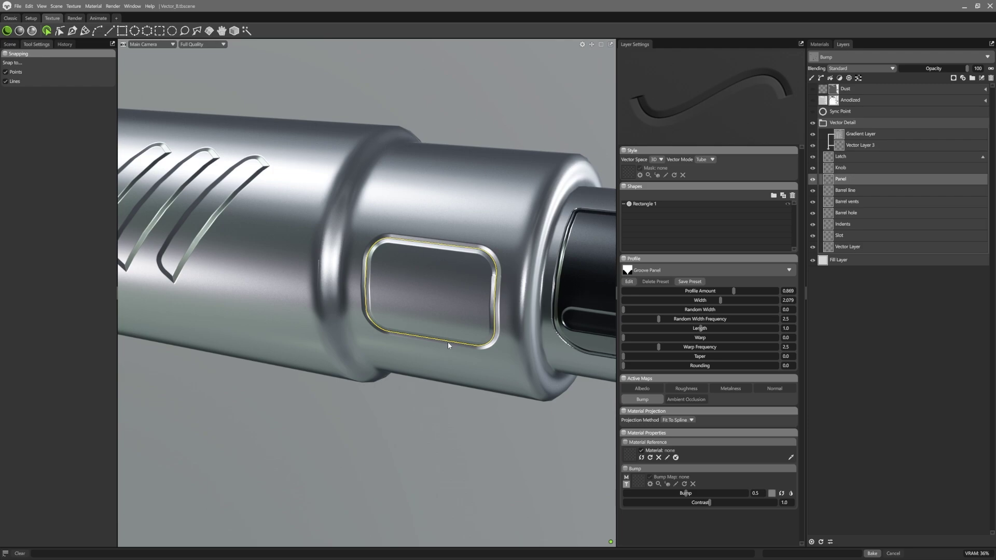
pyautogui.click(705, 159)
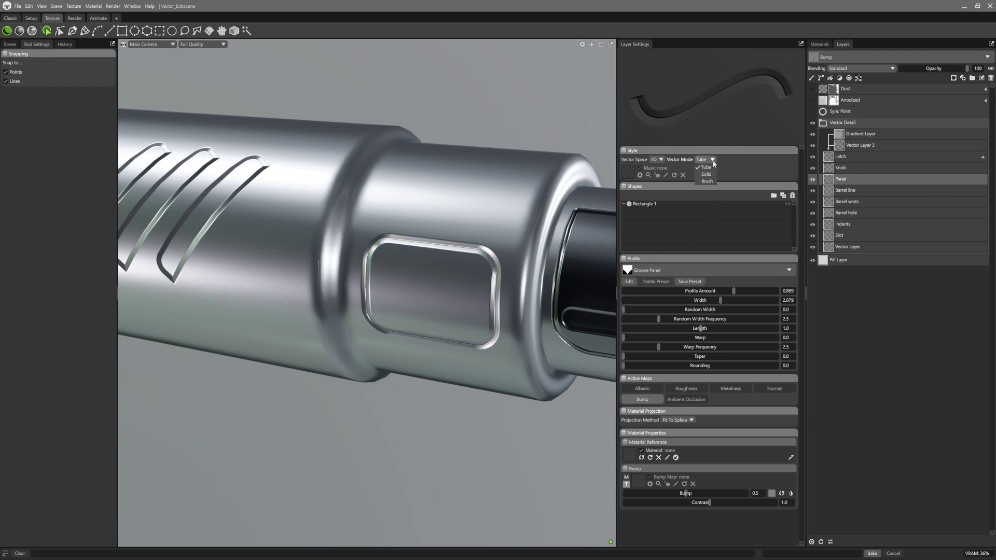
pyautogui.click(713, 178)
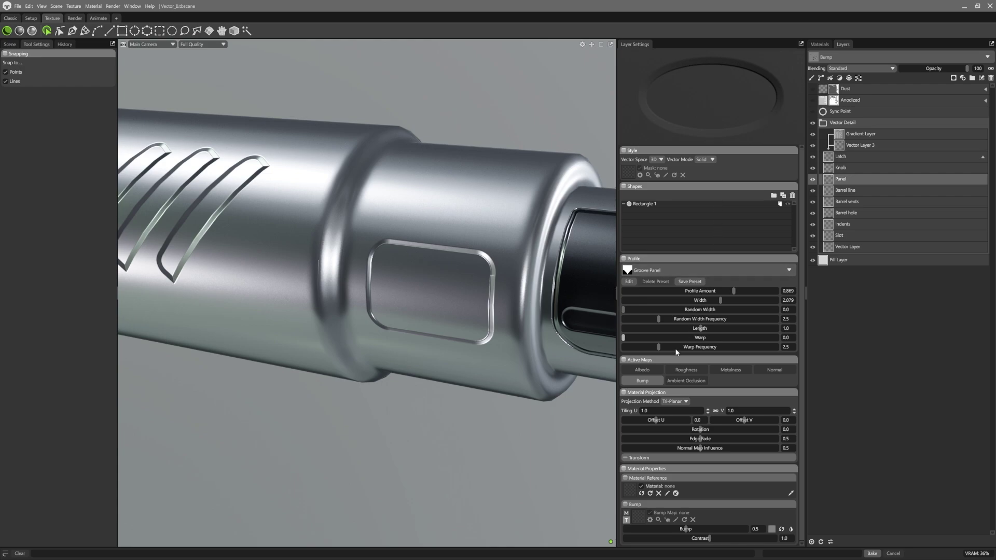
pyautogui.click(655, 370)
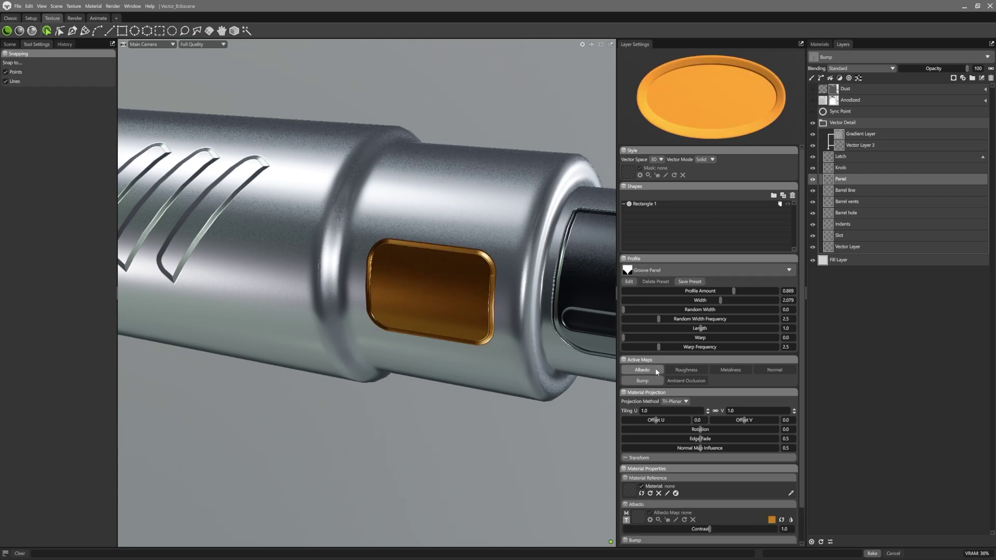
pyautogui.click(694, 370)
# Assign the Grip Knurled material from the library to the Panel layer's material reference.
pyautogui.moveTo(802, 366); pyautogui.dragTo(805, 448)
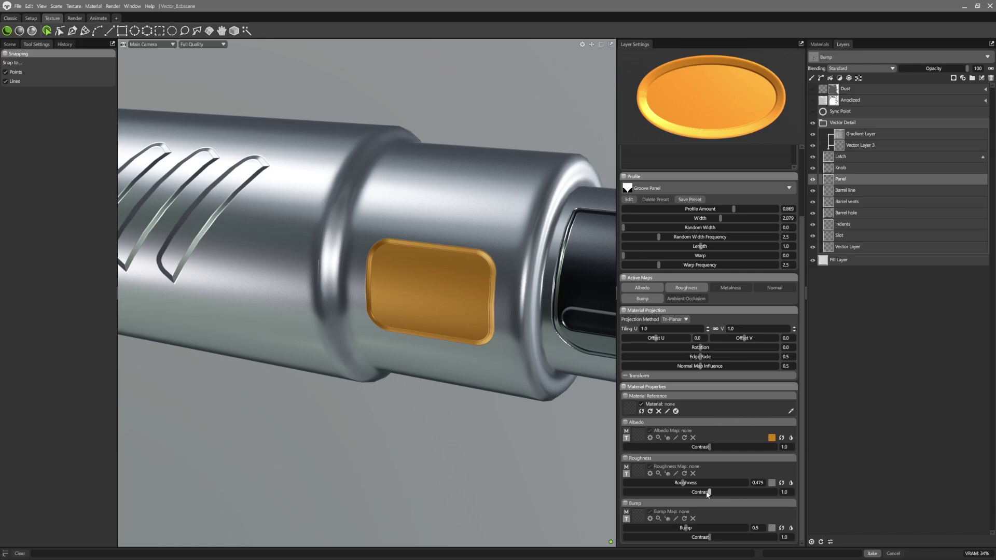
pyautogui.moveTo(995, 351); pyautogui.dragTo(318, 362)
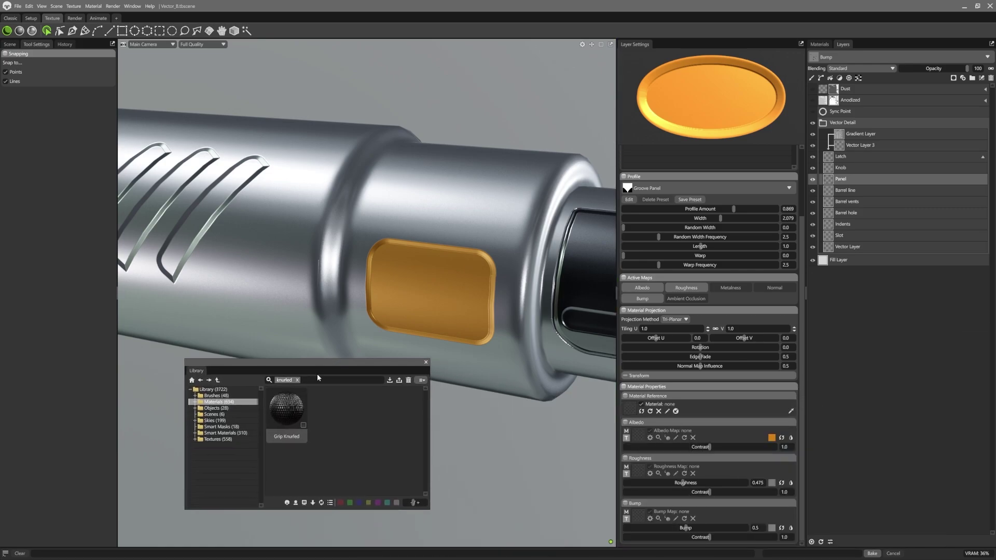
pyautogui.moveTo(294, 409); pyautogui.dragTo(630, 407)
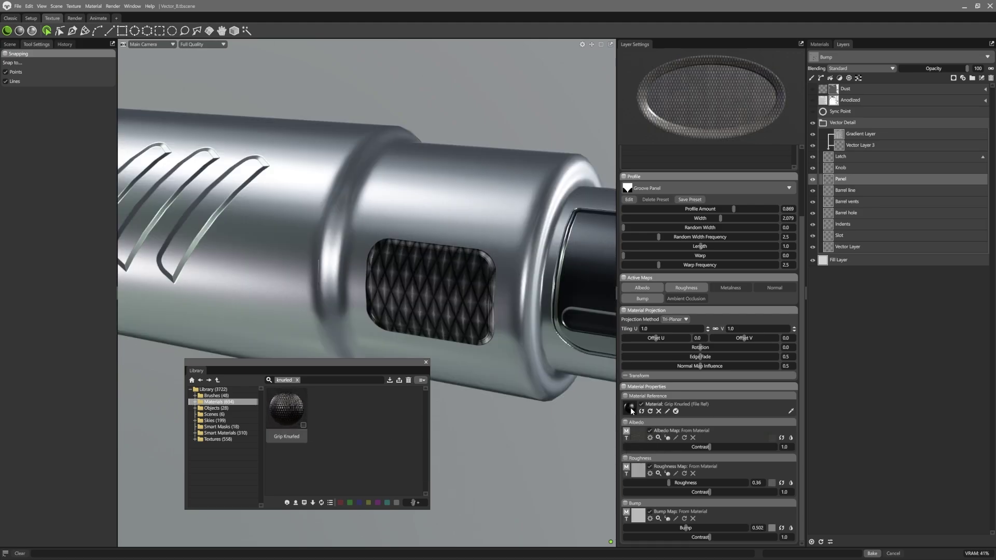
pyautogui.moveTo(356, 363); pyautogui.dragTo(995, 306)
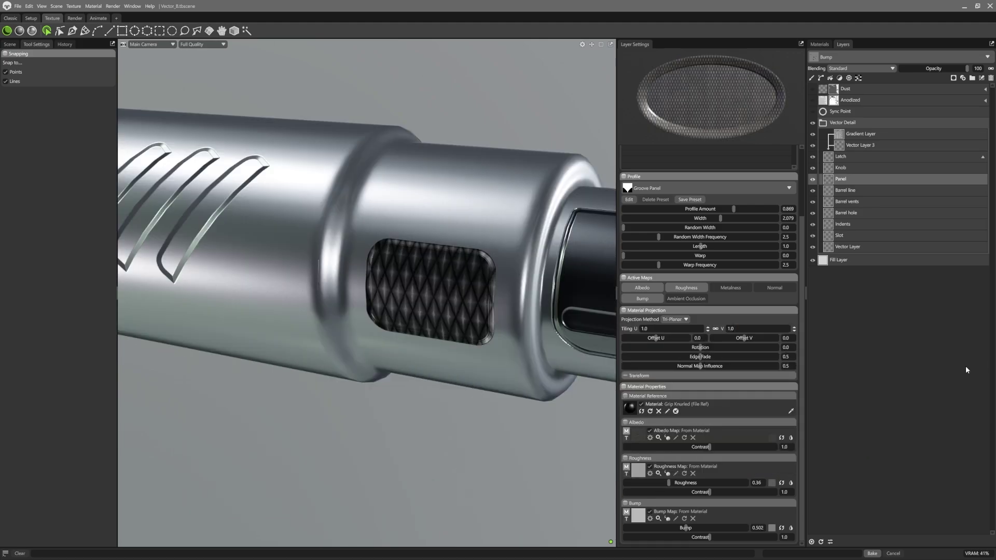
# Activate the Normal and Metalness maps for the panel and set the material tiling to 2.
pyautogui.click(774, 287)
pyautogui.click(730, 287)
pyautogui.click(642, 329)
pyautogui.write('2')
pyautogui.press('Return')
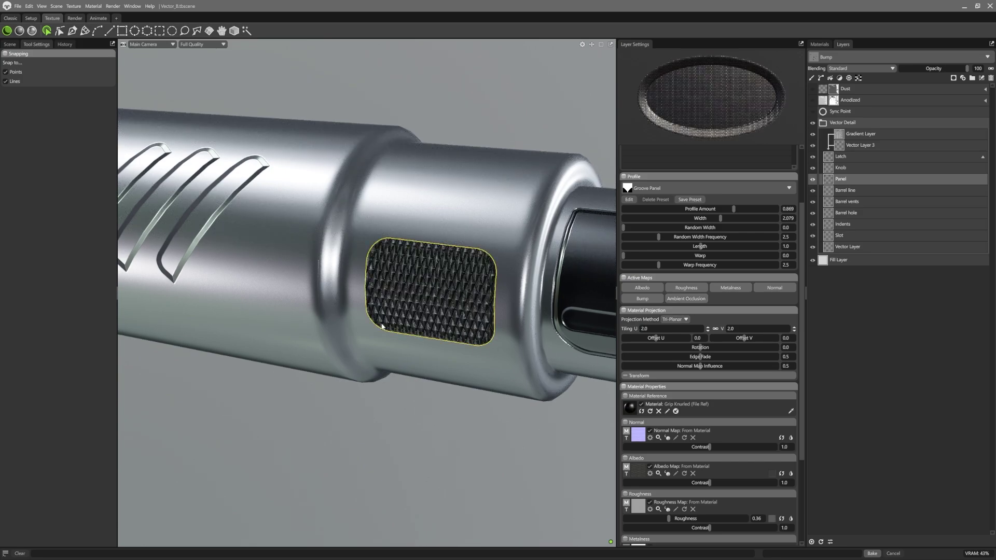
# Draw a circle overlapping the knurled panel's upper corner and set its shape operation to Subtract.
pyautogui.click(134, 31)
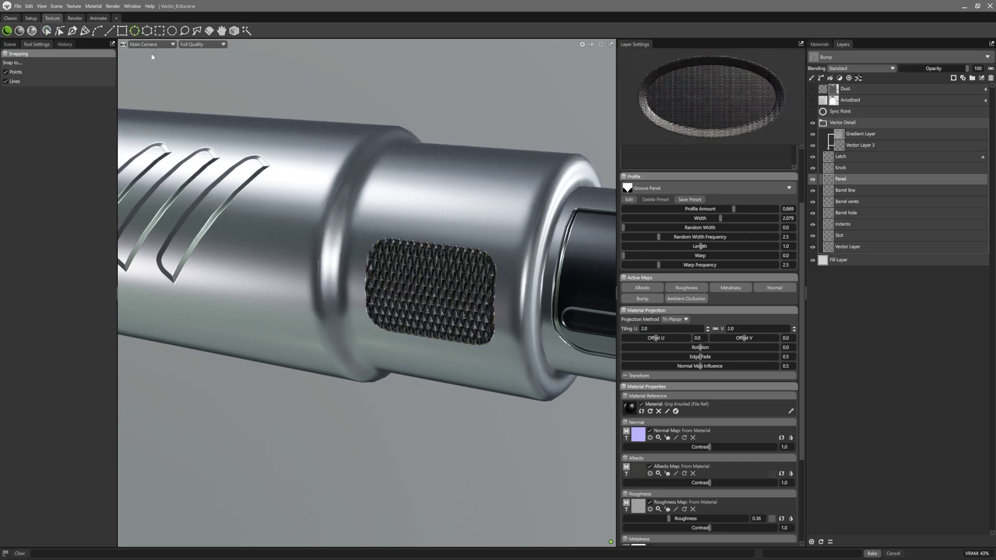
pyautogui.moveTo(364, 218); pyautogui.dragTo(427, 281)
pyautogui.moveTo(802, 259); pyautogui.dragTo(802, 205)
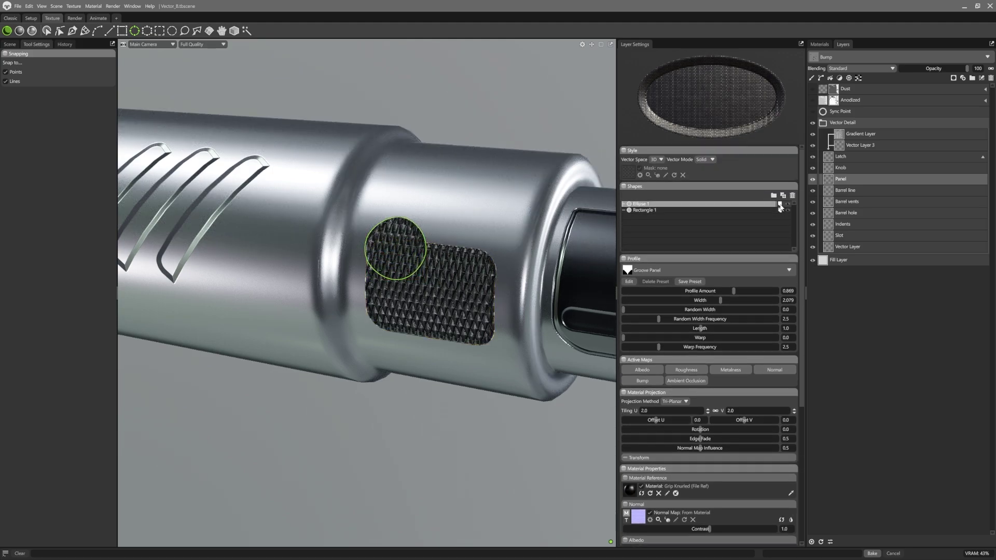
pyautogui.click(781, 205)
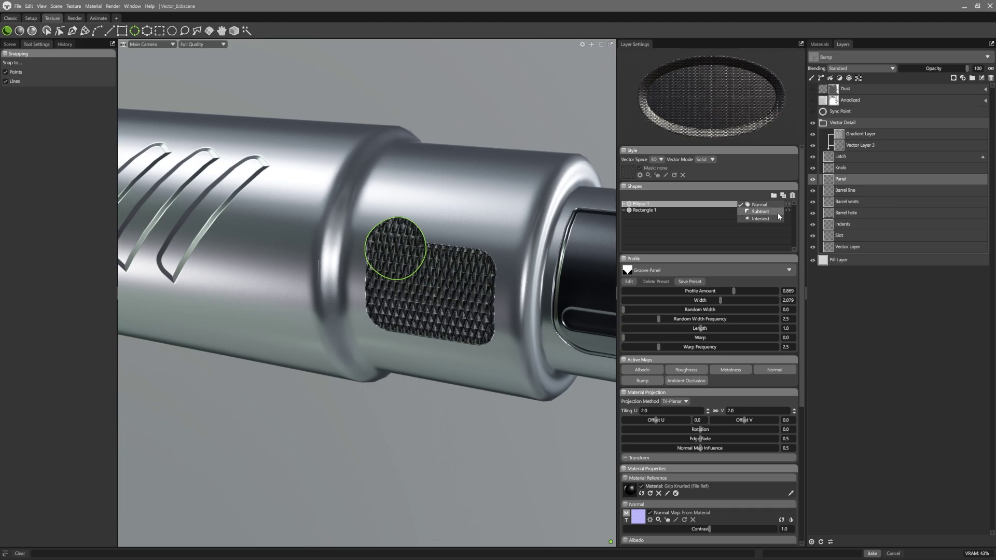
pyautogui.click(778, 213)
# Move the subtracting circle to the inside of the knurled panel and delete it.
pyautogui.click(47, 31)
pyautogui.moveTo(409, 244); pyautogui.dragTo(438, 287)
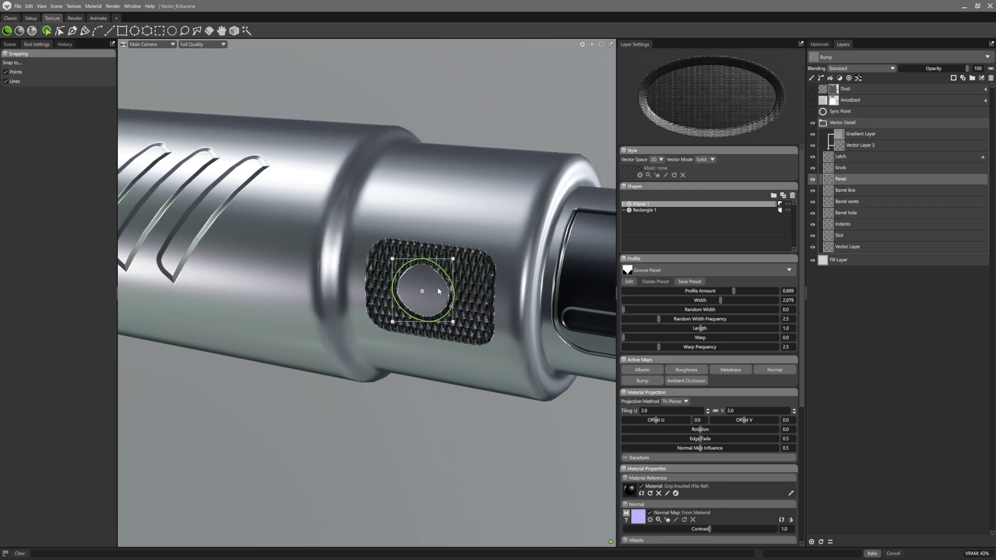
pyautogui.click(792, 195)
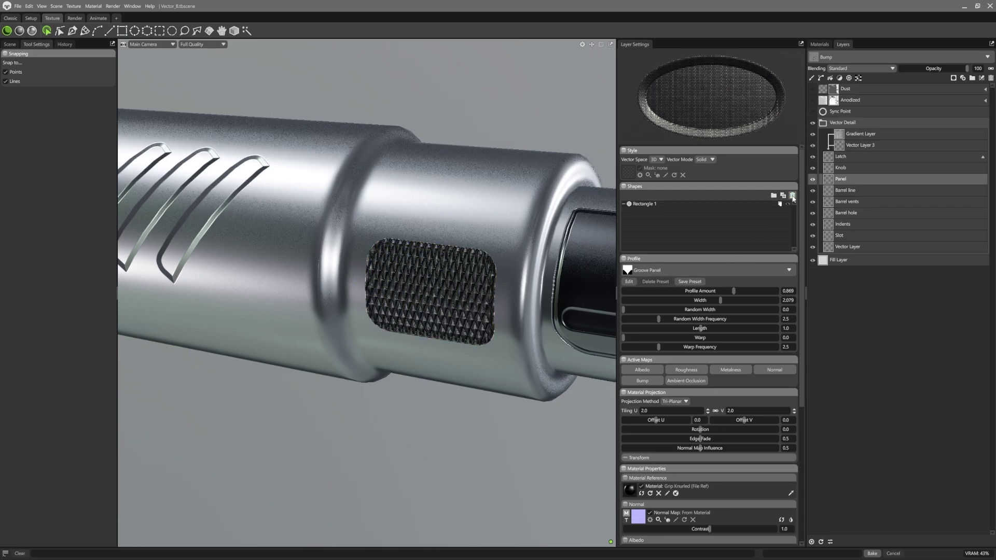
# Switch the Barrel line layer's vector mode to Brush and load the Bolt Carriage brush from the library.
pyautogui.click(872, 190)
pyautogui.keyDown('alt'); pyautogui.moveTo(289, 415); pyautogui.dragTo(285, 374, button='right'); pyautogui.keyUp('alt')
pyautogui.keyDown('alt'); pyautogui.moveTo(192, 385); pyautogui.dragTo(262, 363); pyautogui.keyUp('alt')
pyautogui.keyDown('alt'); pyautogui.moveTo(262, 363); pyautogui.dragTo(325, 345, button='middle'); pyautogui.keyUp('alt')
pyautogui.scroll(3, 326, 347)
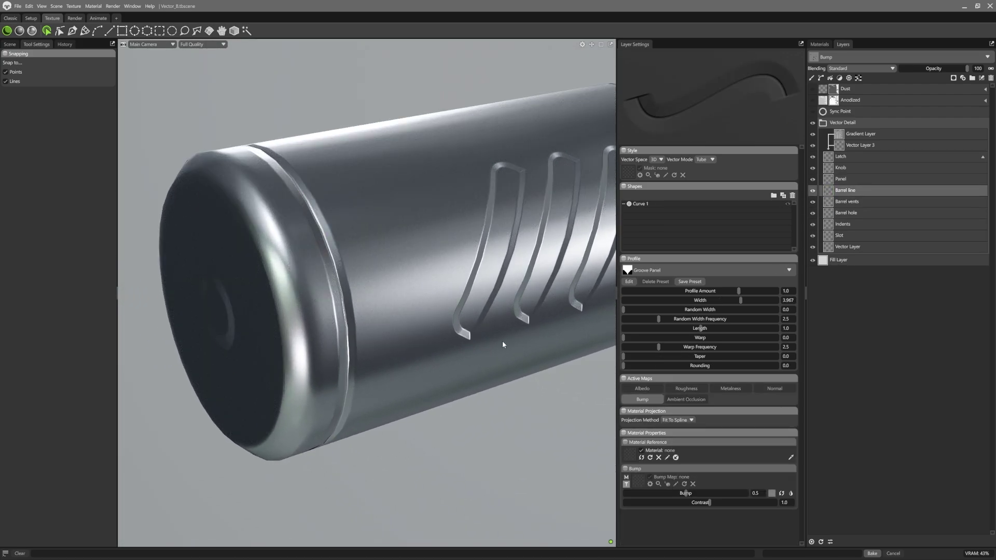
pyautogui.click(706, 159)
pyautogui.click(707, 181)
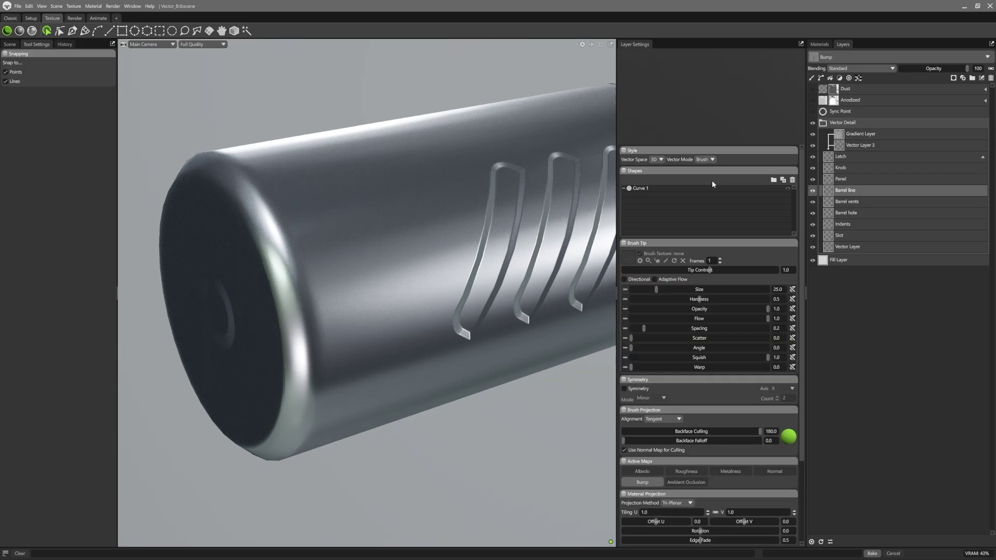
pyautogui.moveTo(995, 316)
pyautogui.mouseDown()
pyautogui.moveTo(489, 363)
pyautogui.moveTo(405, 345)
pyautogui.mouseUp()
pyautogui.moveTo(437, 383)
pyautogui.mouseDown()
pyautogui.moveTo(491, 398)
pyautogui.moveTo(643, 275)
pyautogui.moveTo(628, 258)
pyautogui.mouseUp()
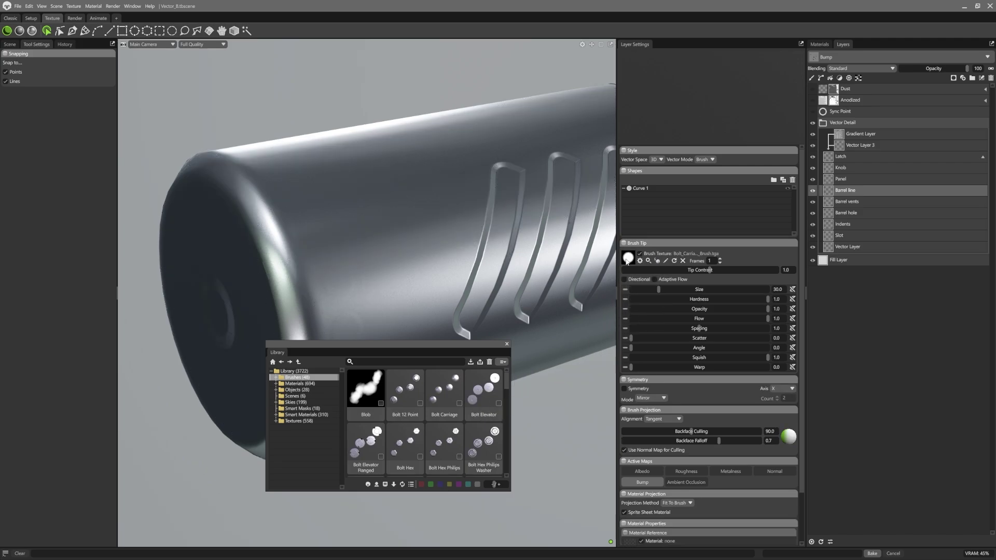
# Activate the Albedo, Roughness, Metalness, Normal and Ambient Occlusion maps for the Barrel line layer's bolt brush.
pyautogui.click(507, 345)
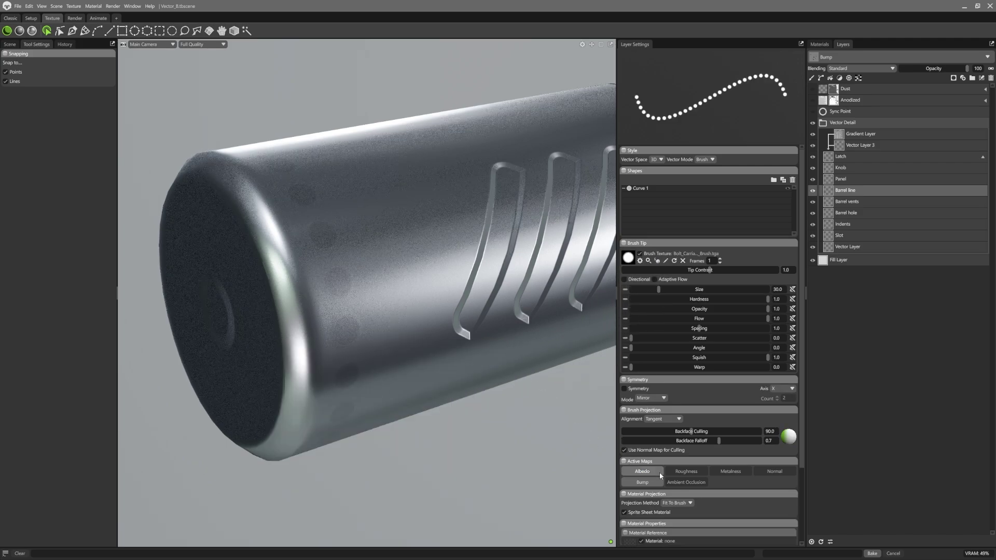
pyautogui.click(767, 472)
pyautogui.click(699, 483)
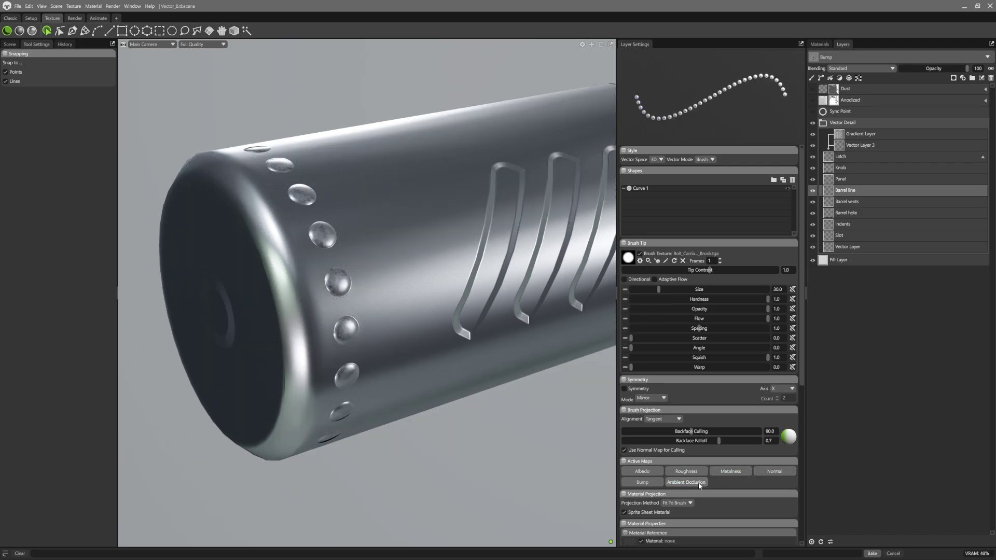
# Set the Barrel line bolt brush size to 34 and its spacing to 0.909.
pyautogui.moveTo(659, 290)
pyautogui.mouseDown()
pyautogui.moveTo(649, 291)
pyautogui.moveTo(661, 291)
pyautogui.mouseUp()
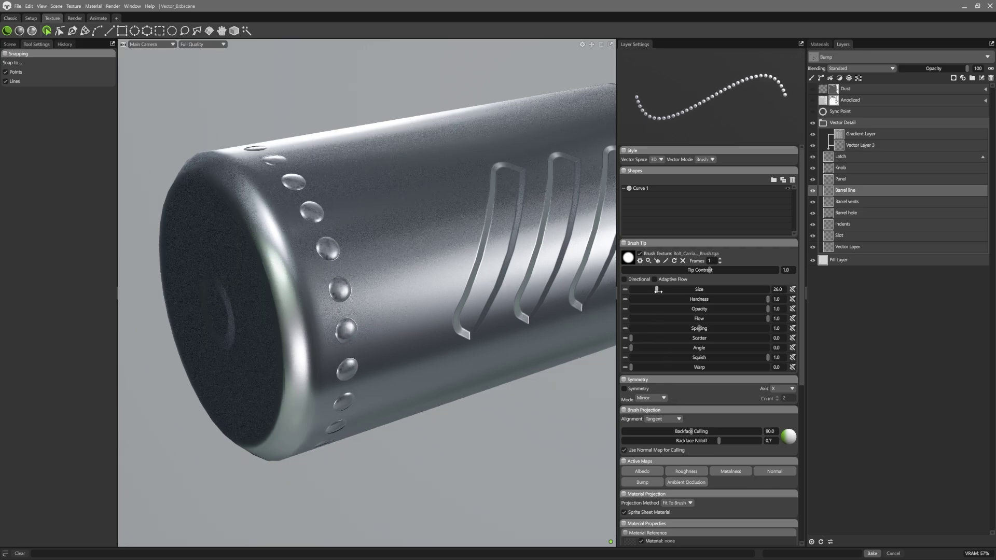
pyautogui.moveTo(698, 329); pyautogui.dragTo(630, 339)
pyautogui.keyDown('alt'); pyautogui.moveTo(563, 405); pyautogui.dragTo(538, 354, button='right'); pyautogui.keyUp('alt')
pyautogui.moveTo(539, 354); pyautogui.dragTo(482, 360, button='middle')
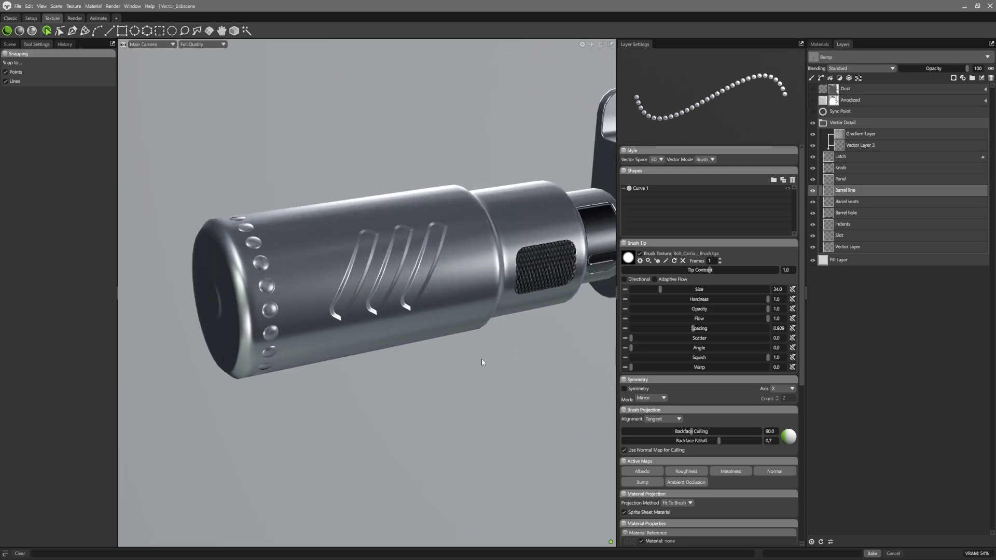
# Activate the Albedo map on the Barrel vents layer and color its solid vents blue.
pyautogui.click(879, 202)
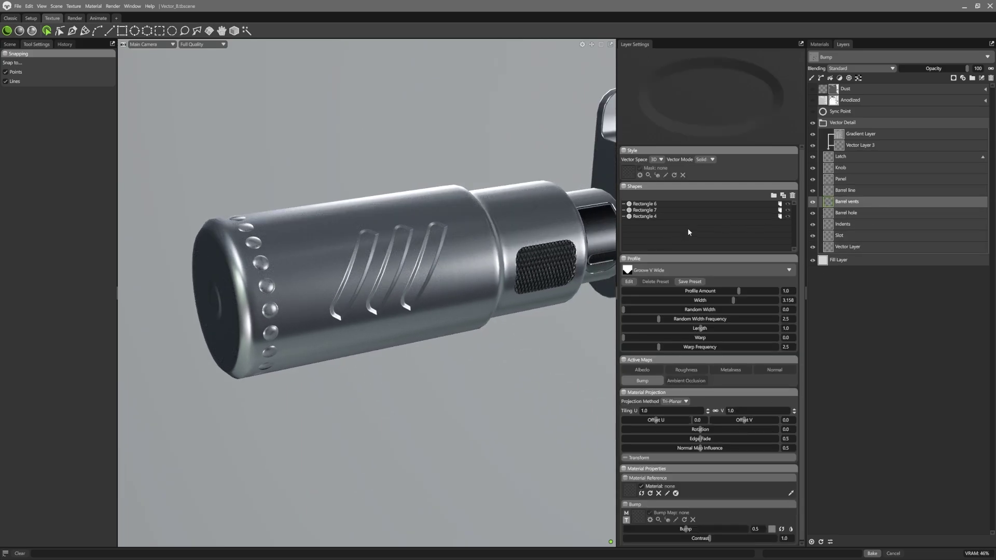
pyautogui.click(712, 160)
pyautogui.click(642, 370)
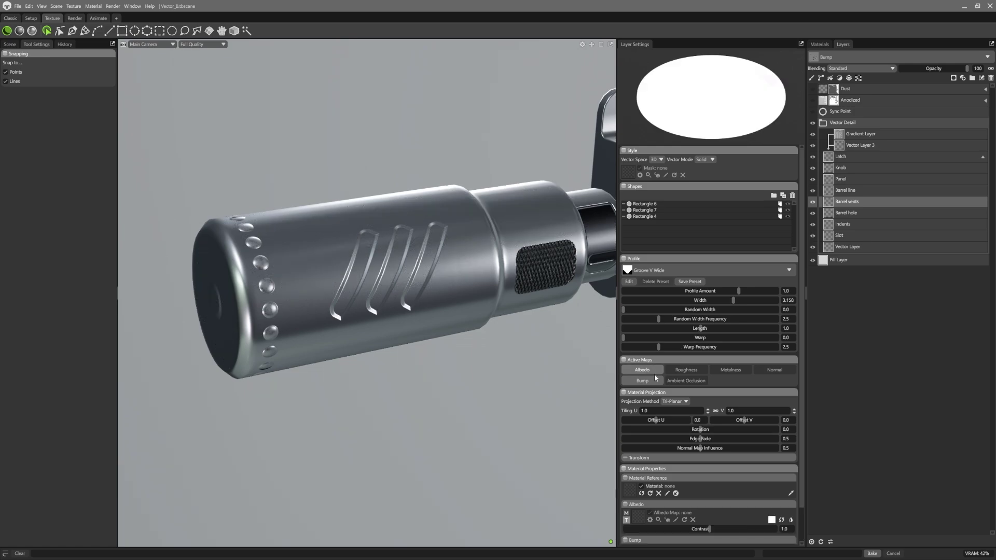
pyautogui.click(772, 520)
pyautogui.click(580, 231)
pyautogui.moveTo(322, 223); pyautogui.dragTo(471, 290)
# Duplicate the Barrel vents layer and space the two sets of three vents apart along the barrel.
pyautogui.rightClick(872, 202)
pyautogui.click(882, 211)
pyautogui.click(328, 255)
pyautogui.keyDown('shift'); pyautogui.click(365, 246); pyautogui.keyUp('shift')
pyautogui.keyDown('shift'); pyautogui.click(405, 235); pyautogui.keyUp('shift')
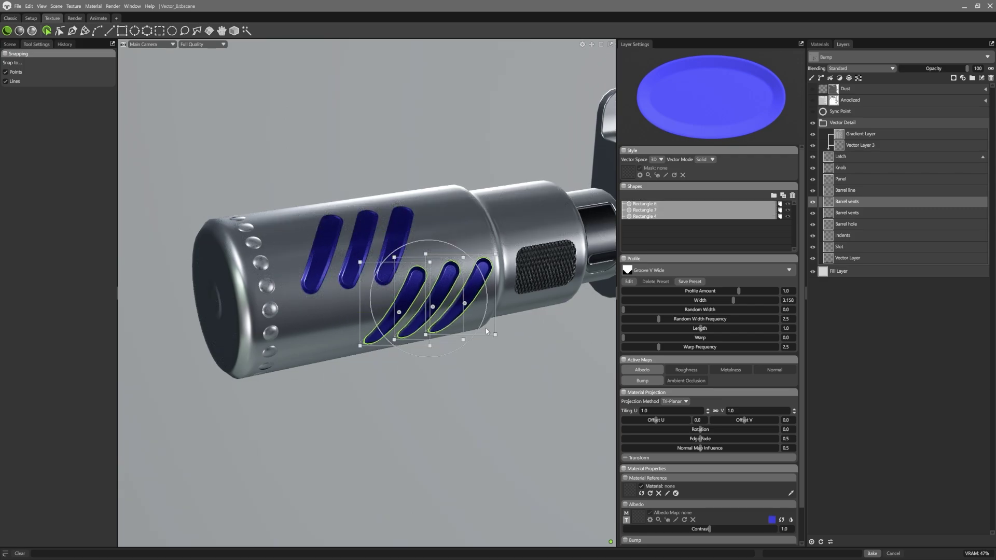
# Try different albedo colors on the duplicated set of barrel vents.
pyautogui.click(771, 521)
pyautogui.moveTo(505, 221); pyautogui.dragTo(534, 322)
pyautogui.click(540, 401)
pyautogui.click(489, 380)
pyautogui.click(608, 331)
# Deactivate the Albedo map on both Barrel vents layers.
pyautogui.click(642, 370)
pyautogui.click(861, 213)
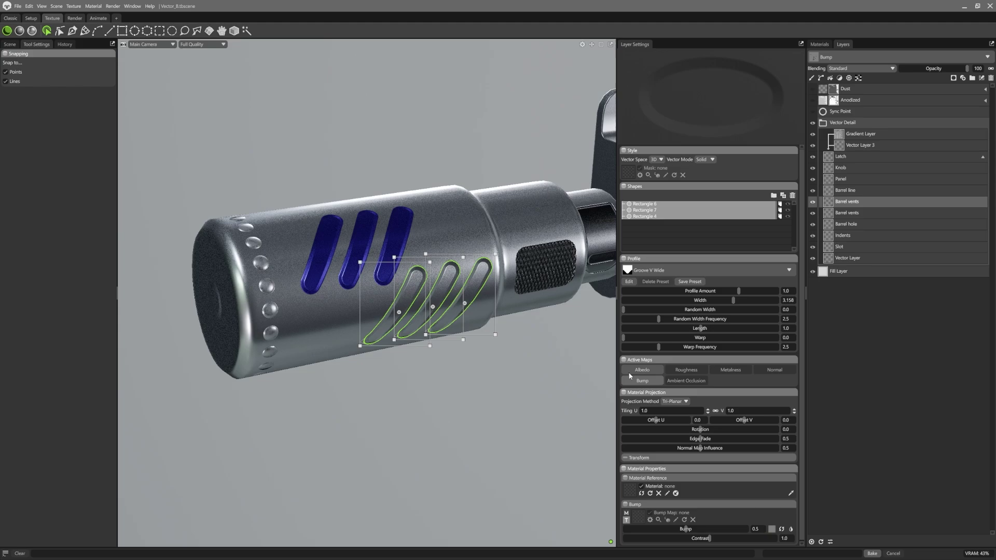
pyautogui.click(644, 370)
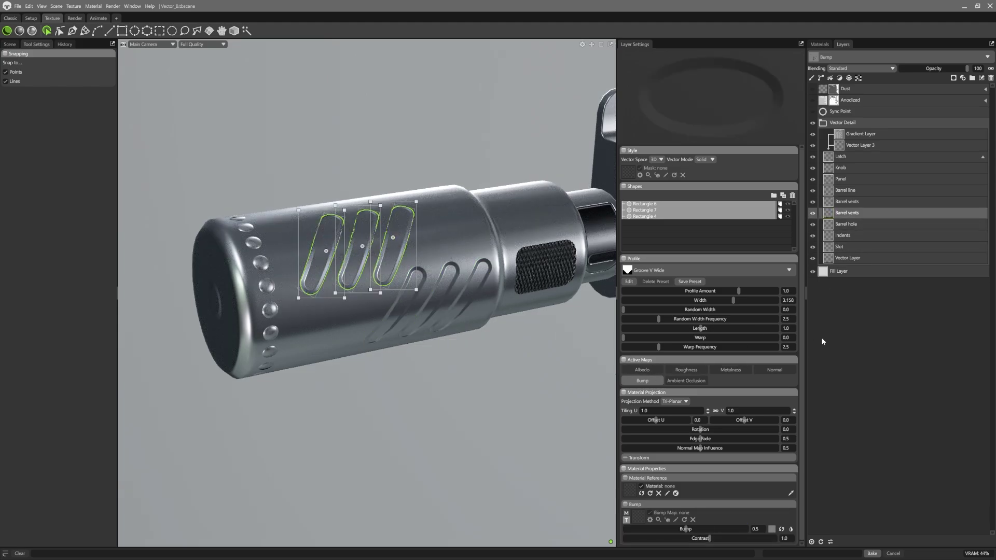
# Turn on the Sync Point above the Vector Detail group and show the Anodized and Dust layers.
pyautogui.click(835, 112)
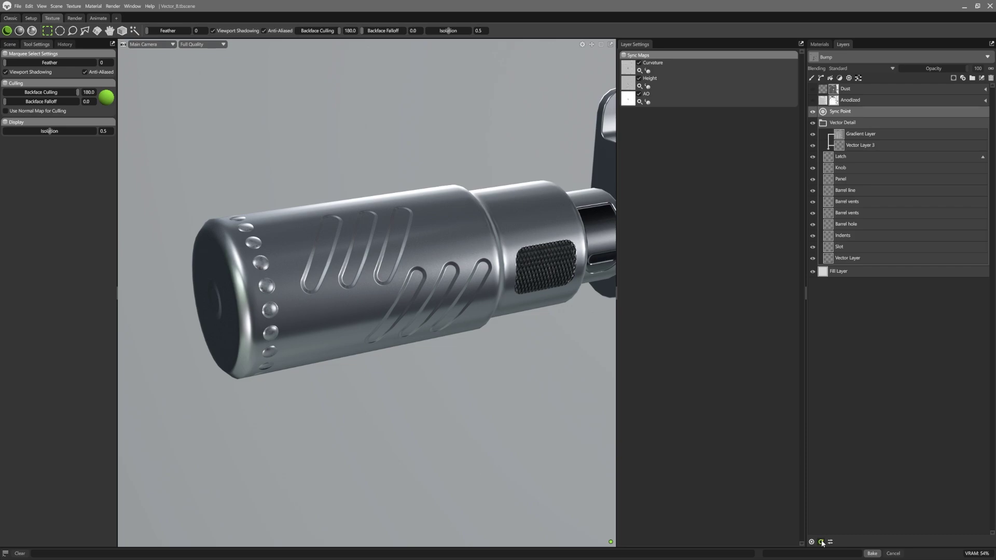
pyautogui.click(812, 100)
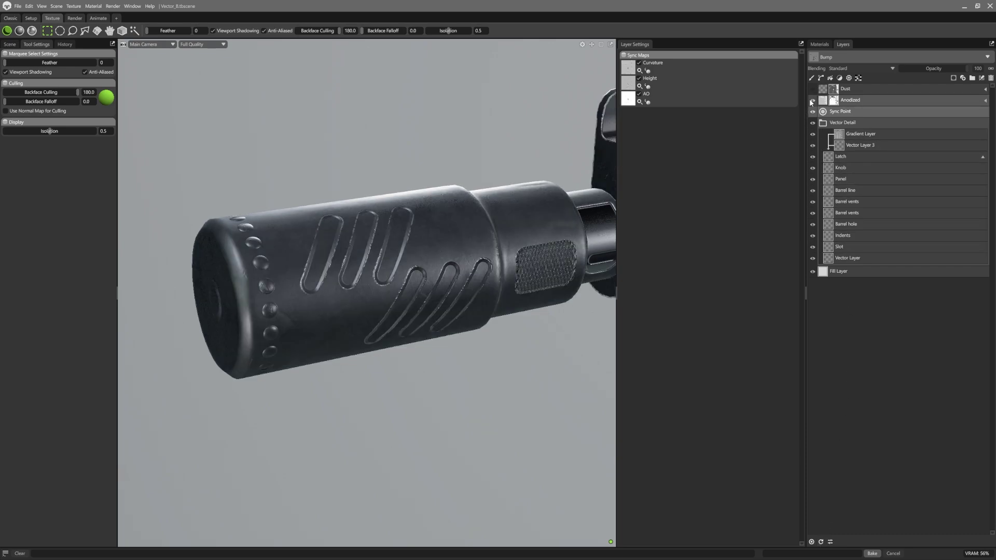
pyautogui.click(813, 88)
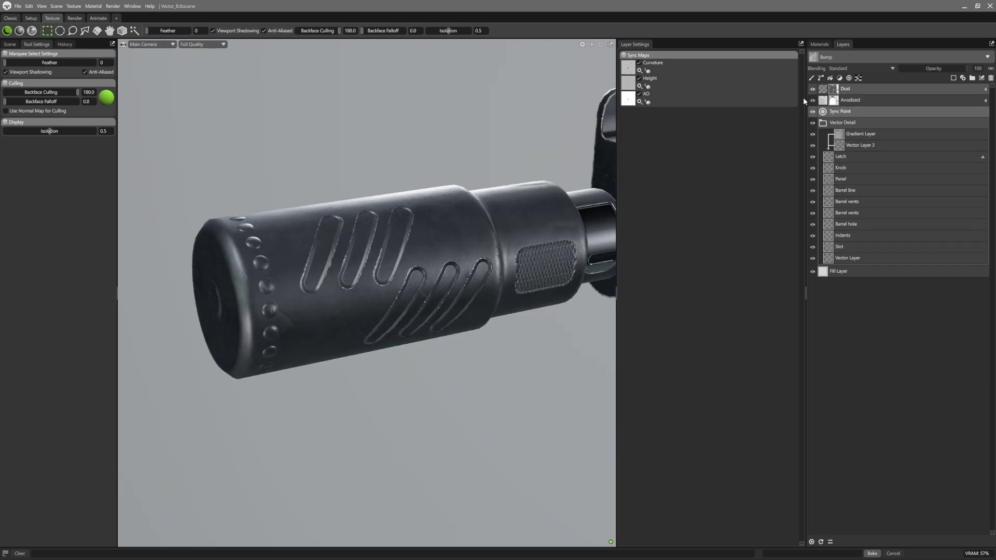
pyautogui.keyDown('alt'); pyautogui.moveTo(346, 256); pyautogui.dragTo(359, 309, button='right'); pyautogui.keyUp('alt')
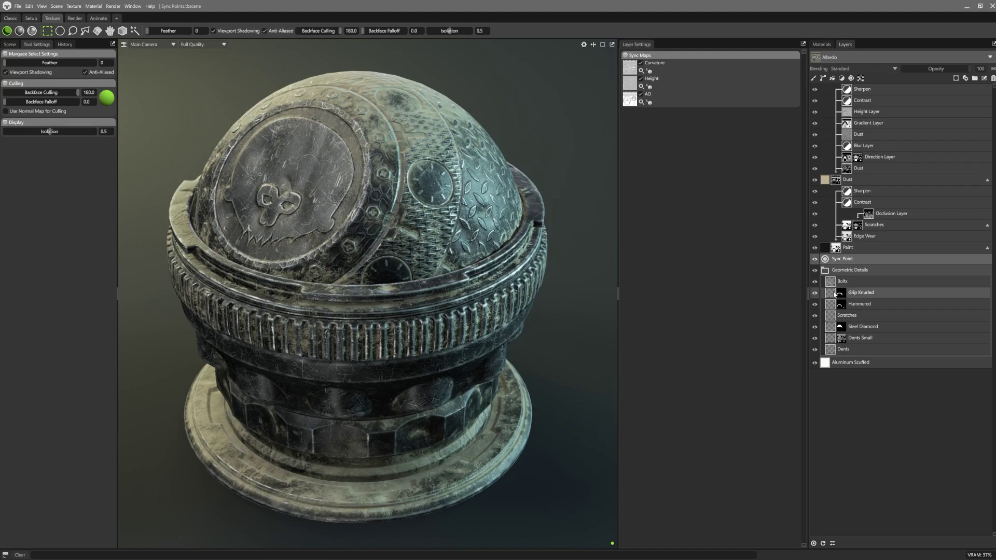
# Preview the sync point's Curvature, Height and AO maps on the model one after another.
pyautogui.click(650, 87)
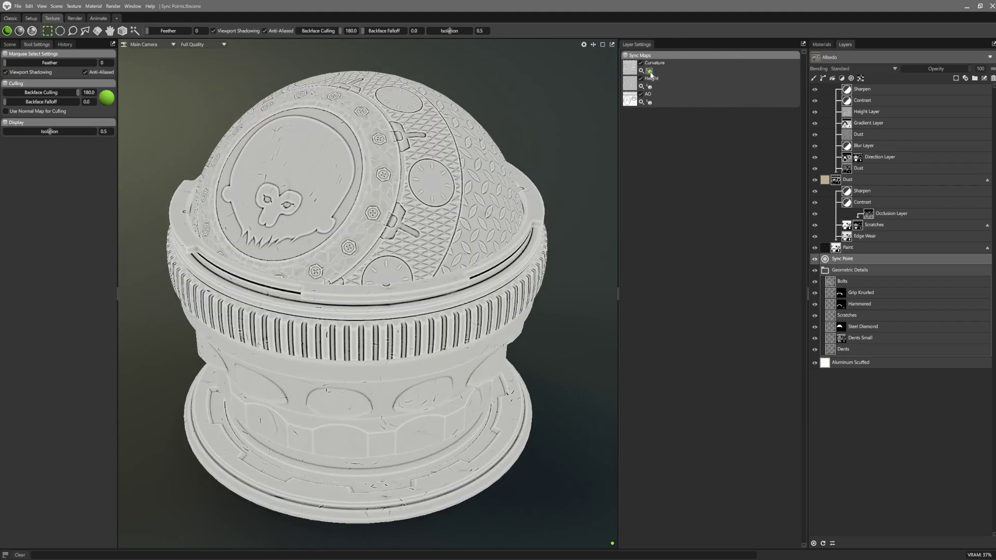
pyautogui.click(650, 87)
pyautogui.click(650, 102)
pyautogui.click(650, 102)
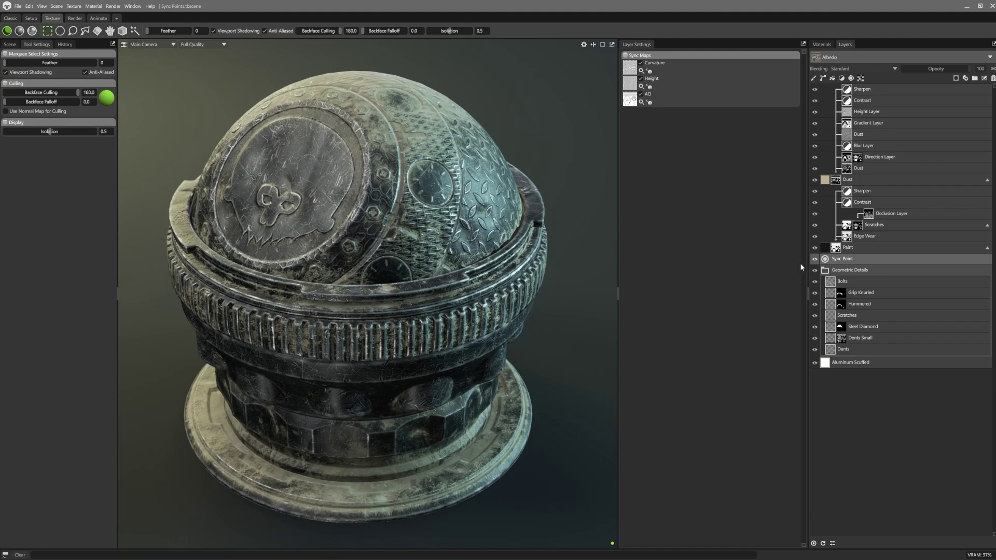
# Toggle the Sync Point, the Edge Wear layer and the Dust mask layer off and on to compare their effect.
pyautogui.click(814, 260)
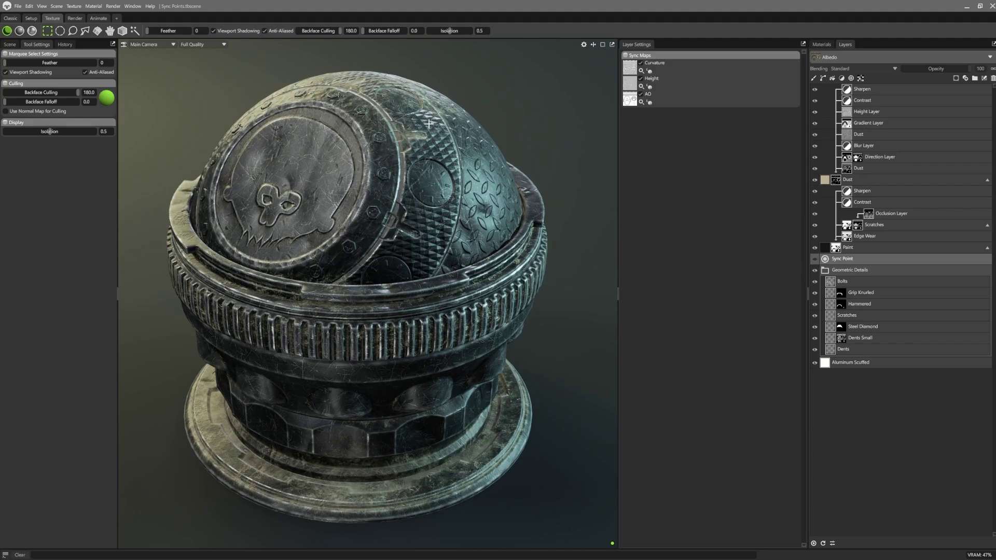
pyautogui.click(815, 261)
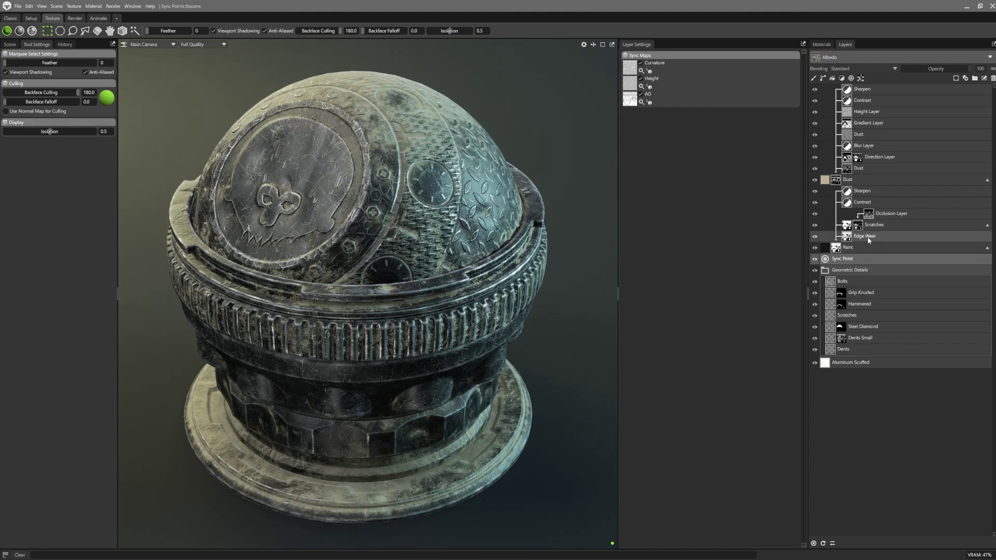
pyautogui.click(816, 237)
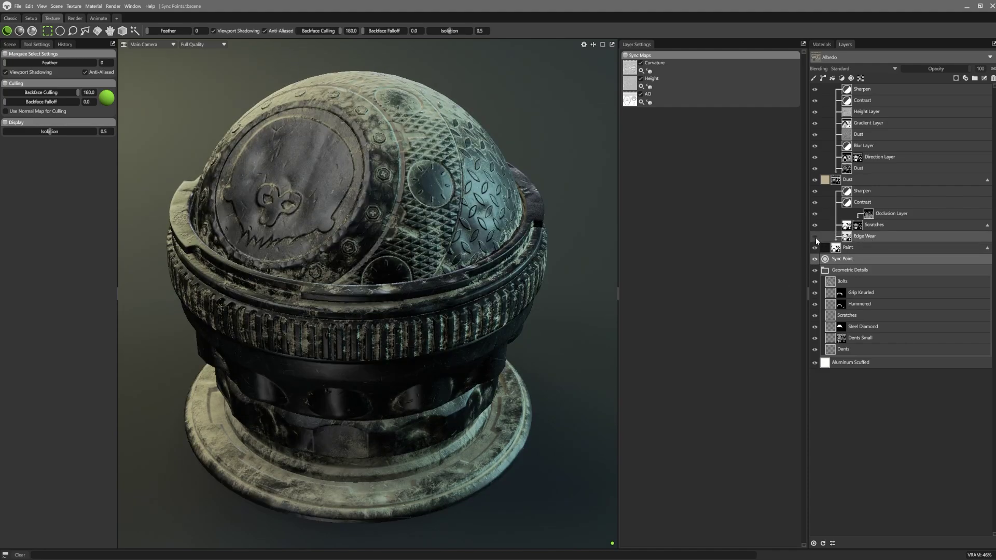
pyautogui.click(815, 237)
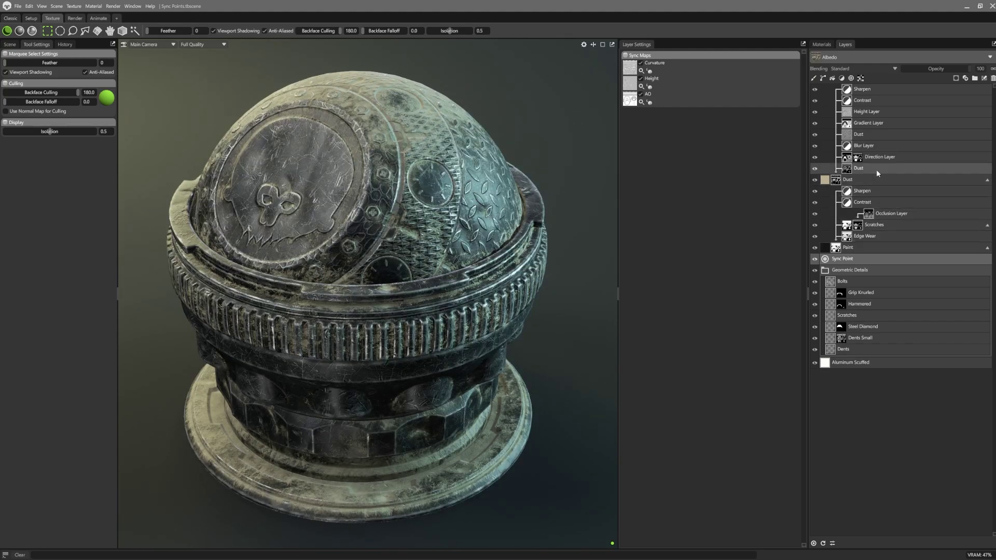
pyautogui.click(815, 168)
pyautogui.click(815, 168)
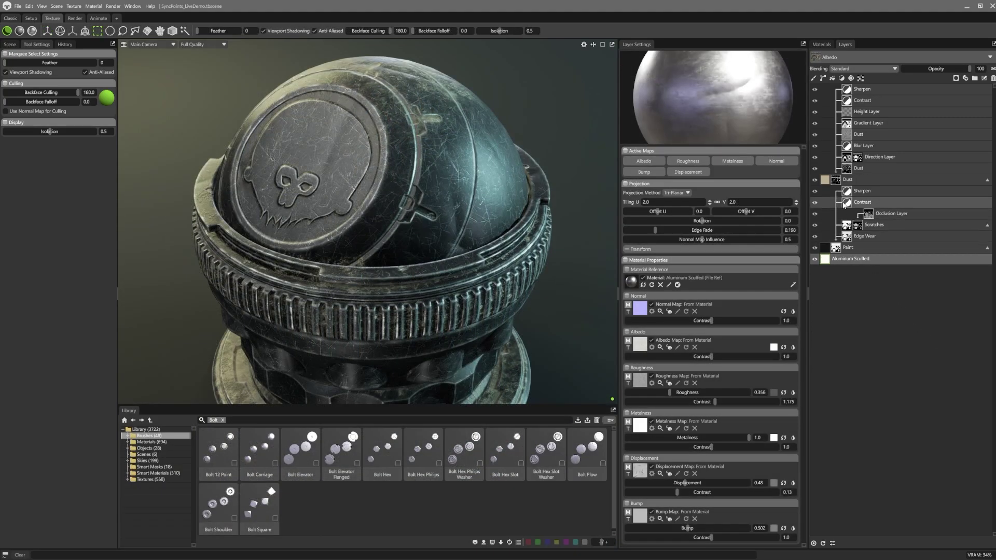
# Add a paint layer above Aluminum Scuffed and stamp three size 22 Bolt Hex Philips bolts around the bear emblem.
pyautogui.click(813, 78)
pyautogui.click(415, 454)
pyautogui.press('[')
pyautogui.press('[')
pyautogui.press('[')
pyautogui.press('[')
pyautogui.press('[')
pyautogui.press('[')
pyautogui.press('[')
pyautogui.press('[')
pyautogui.press('[')
pyautogui.press('[')
pyautogui.press('[')
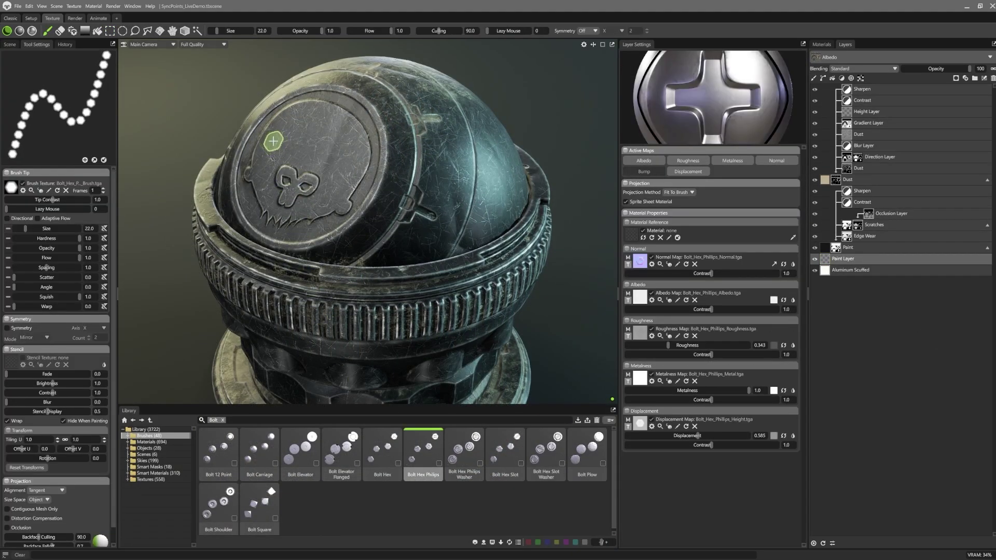
pyautogui.click(272, 141)
pyautogui.click(351, 169)
pyautogui.click(329, 119)
# Stamp larger bolts across the dome's side using the Bolt Plow brush at size 39.
pyautogui.click(587, 454)
pyautogui.press(']')
pyautogui.press(']')
pyautogui.press(']')
pyautogui.press(']')
pyautogui.press(']')
pyautogui.press(']')
pyautogui.press(']')
pyautogui.press(']')
pyautogui.press(']')
pyautogui.press(']')
pyautogui.press(']')
pyautogui.press(']')
pyautogui.press(']')
pyautogui.press(']')
pyautogui.press(']')
pyautogui.press(']')
pyautogui.press(']')
pyautogui.press(']')
pyautogui.press(']')
pyautogui.press(']')
pyautogui.press(']')
pyautogui.click(447, 156)
pyautogui.click(411, 247)
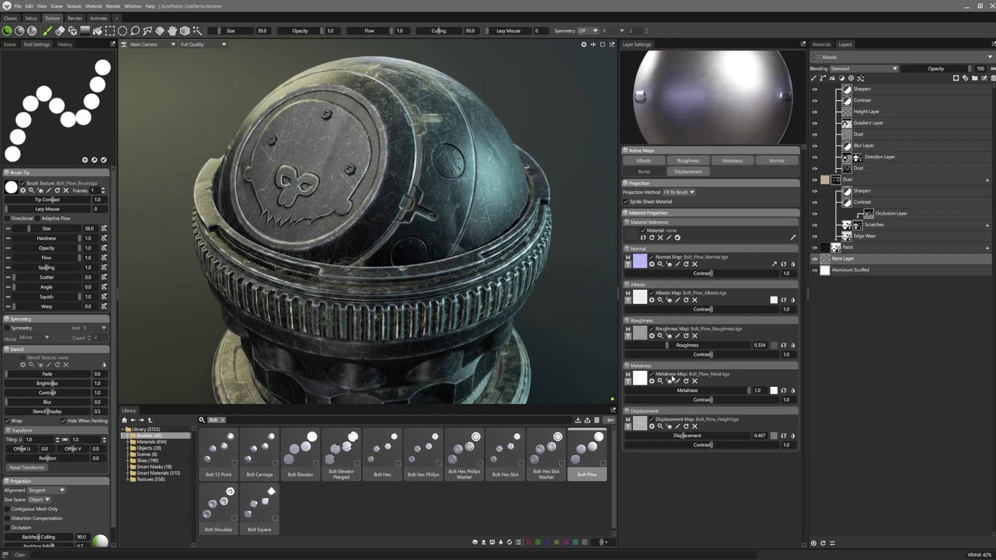
# Add a sync point above the bolt paint layer, compare the Edge Wear layer off and on, and update the sync point.
pyautogui.click(813, 544)
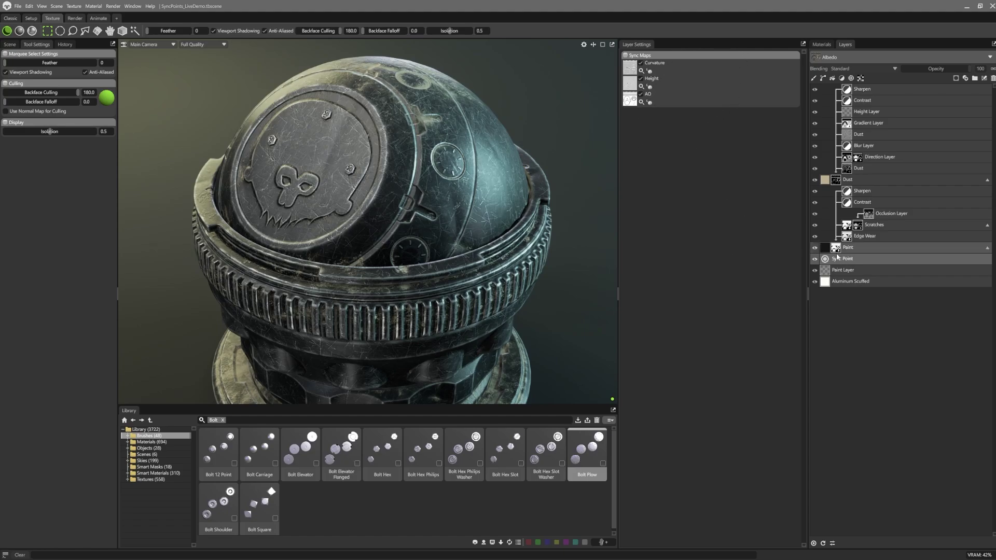
pyautogui.click(816, 237)
pyautogui.click(815, 236)
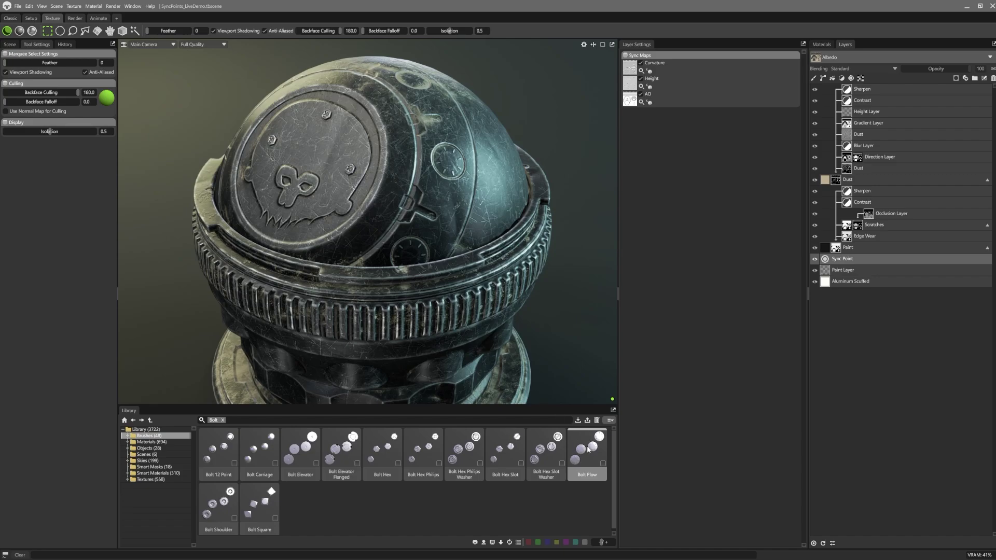
pyautogui.click(823, 544)
# Try sync point settings including curvature contrast 1.523, height scale 1.43 and AO scale 0.543, and reset them to defaults.
pyautogui.click(833, 544)
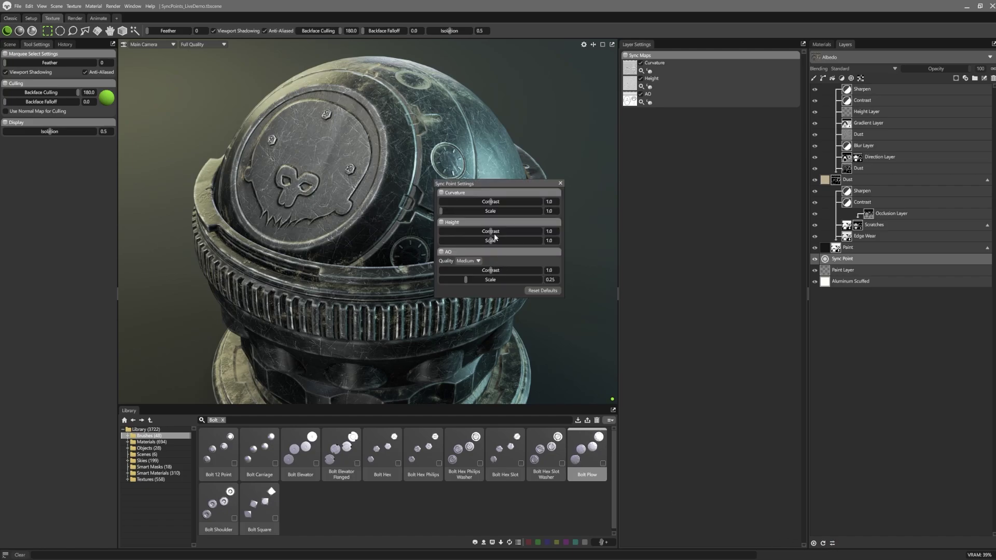
pyautogui.moveTo(495, 185); pyautogui.dragTo(645, 205)
pyautogui.moveTo(570, 215); pyautogui.dragTo(623, 285)
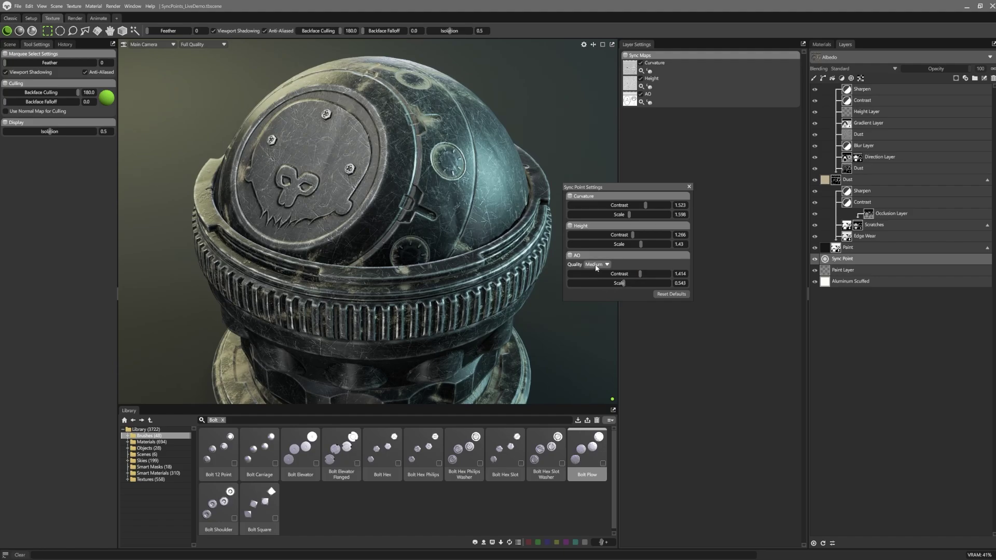
pyautogui.click(608, 265)
pyautogui.click(683, 296)
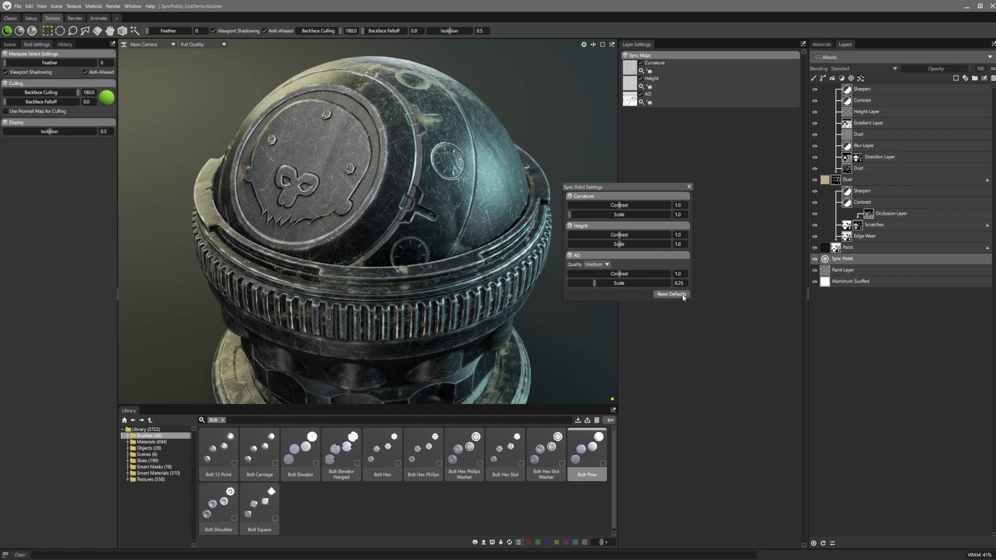
pyautogui.click(689, 187)
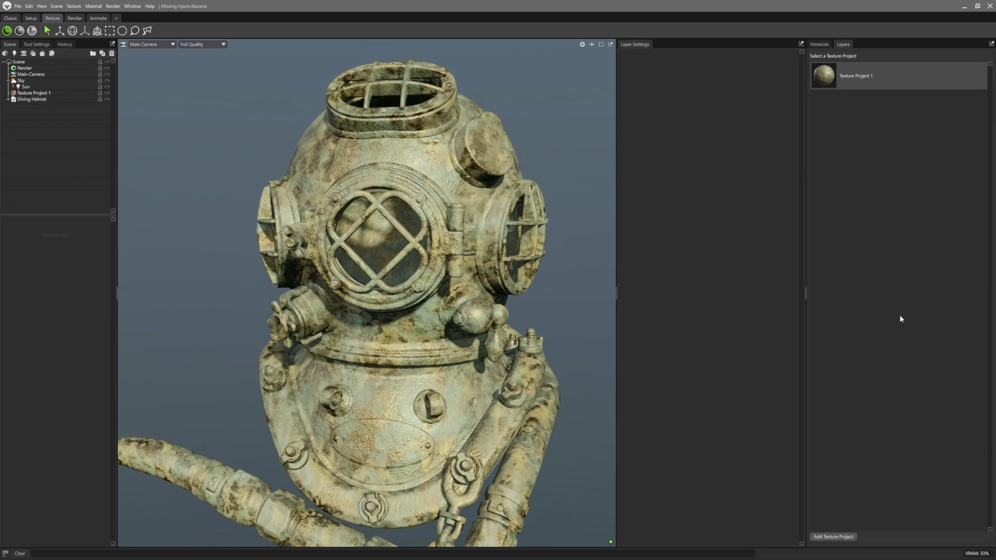
# Open Texture Project 1 of the diving helmet and add automatically generated Curvature, AO and Height input maps.
pyautogui.click(872, 83)
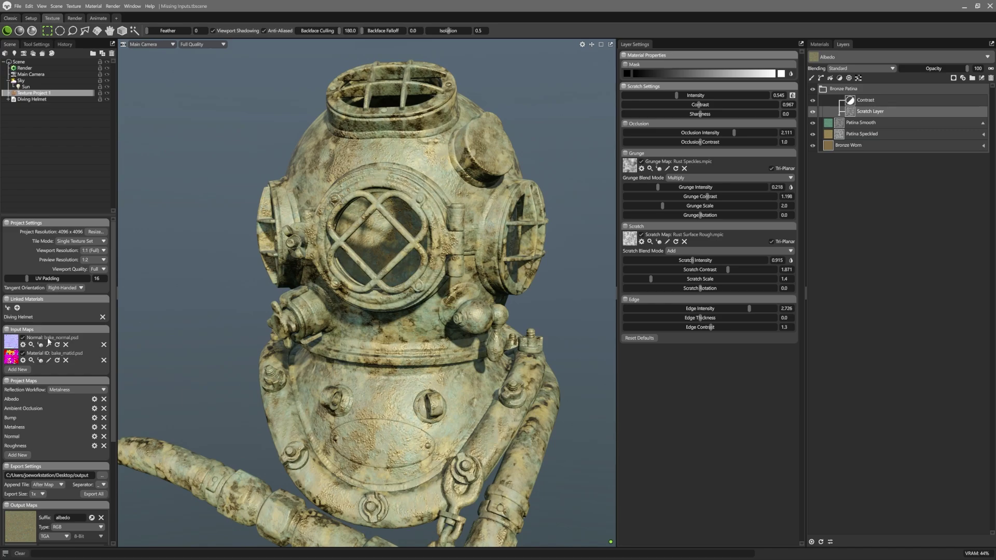
pyautogui.click(18, 369)
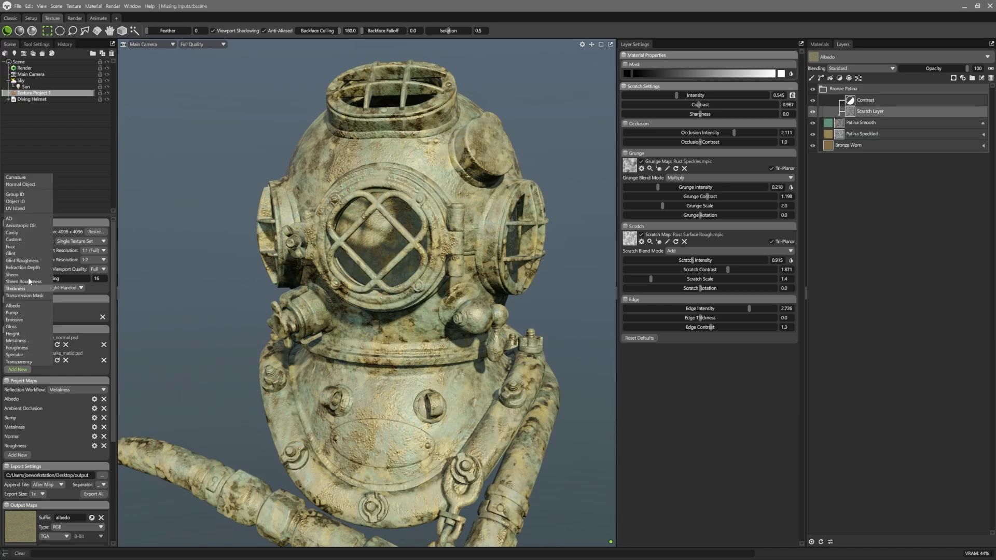
pyautogui.click(32, 178)
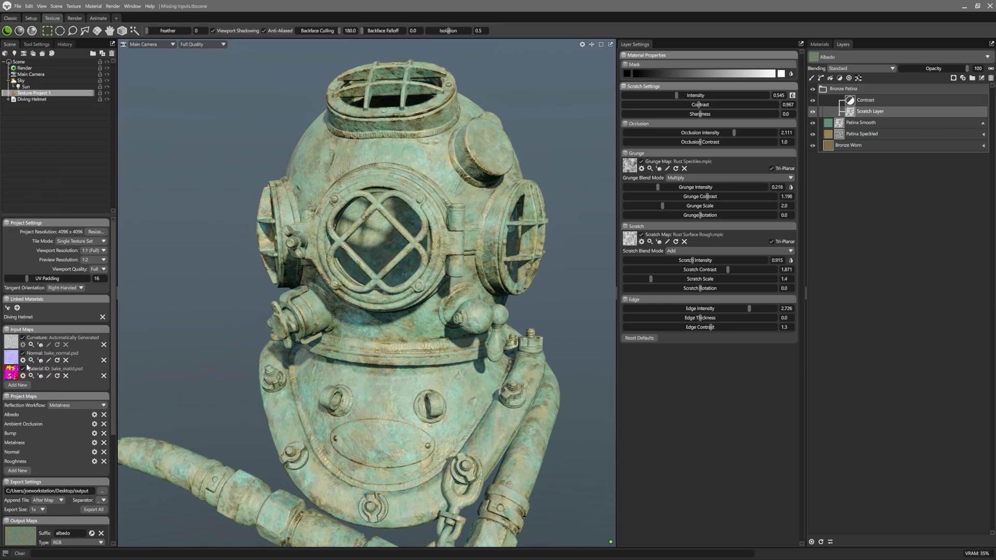
pyautogui.click(17, 385)
pyautogui.click(39, 234)
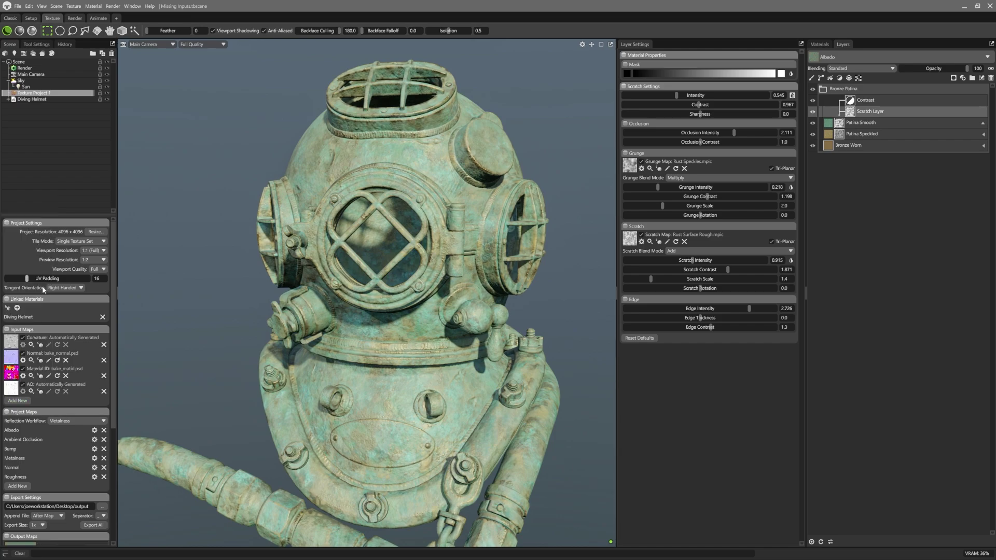
pyautogui.click(17, 401)
pyautogui.click(28, 367)
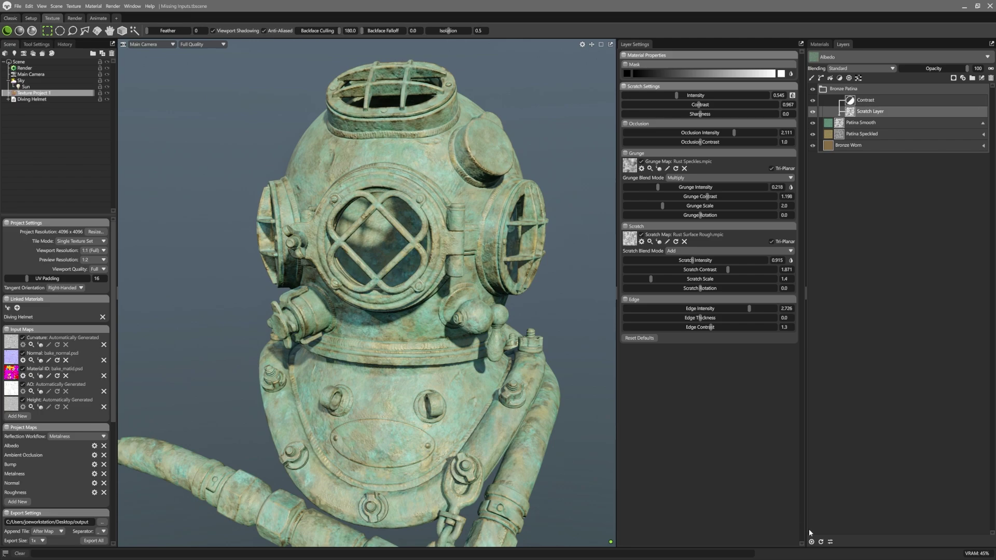
# Set the sync point's curvature contrast to 1.742, curvature scale to 1.727 and height scale to 0.469.
pyautogui.click(830, 541)
pyautogui.moveTo(482, 182); pyautogui.dragTo(554, 316)
pyautogui.moveTo(467, 327); pyautogui.dragTo(539, 327)
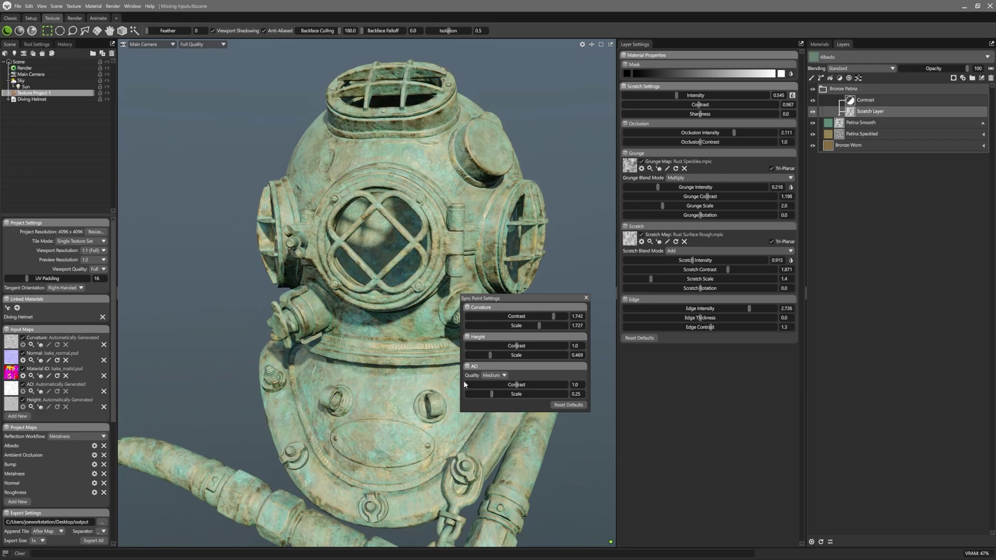
# Open a preview of the generated Height map and set the sync point's height contrast to 1.695.
pyautogui.click(31, 406)
pyautogui.moveTo(489, 141); pyautogui.dragTo(263, 209)
pyautogui.moveTo(516, 346); pyautogui.dragTo(552, 349)
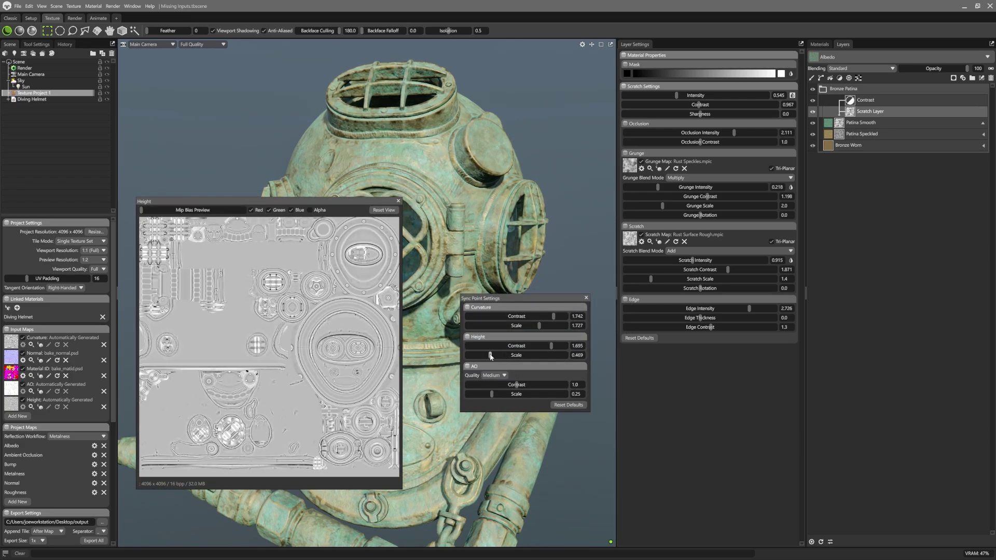
# Set the sync point's height scale to 0.539, AO contrast to 0.352 and AO scale to 0.133, and close the preview and settings.
pyautogui.moveTo(489, 355)
pyautogui.mouseDown()
pyautogui.moveTo(505, 356)
pyautogui.moveTo(494, 358)
pyautogui.moveTo(516, 385)
pyautogui.moveTo(547, 385)
pyautogui.moveTo(484, 385)
pyautogui.moveTo(511, 394)
pyautogui.moveTo(480, 394)
pyautogui.mouseUp()
pyautogui.click(398, 201)
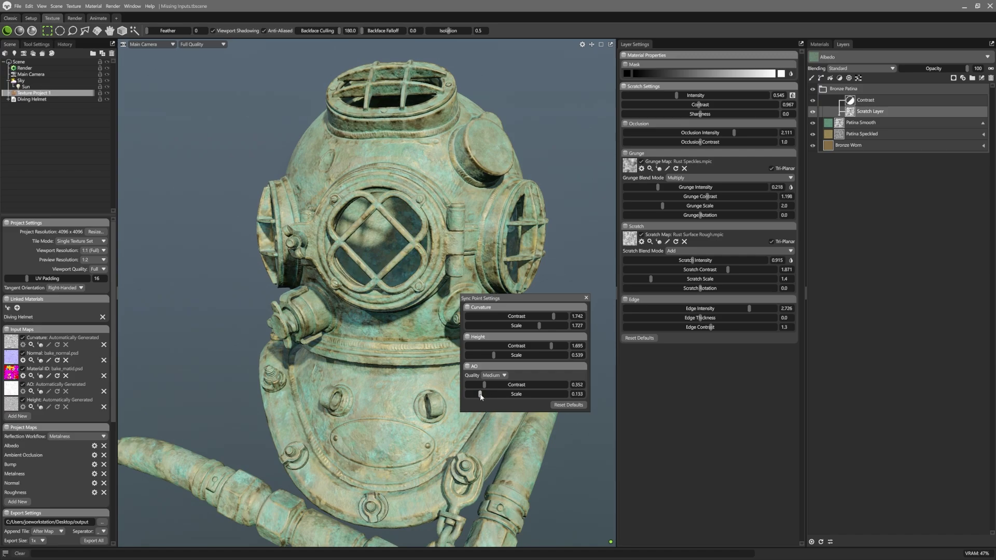
pyautogui.click(586, 299)
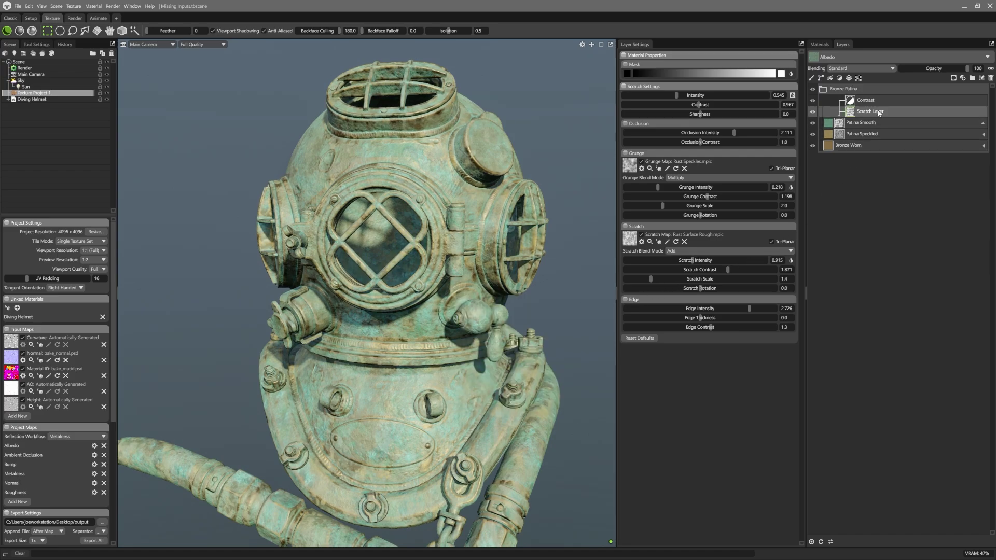
# Set the Scratch Layer's intensity to 1.0 and contrast to 1.506, and add a Height layer to the Bronze Patina mask.
pyautogui.moveTo(676, 95); pyautogui.dragTo(719, 105)
pyautogui.click(849, 78)
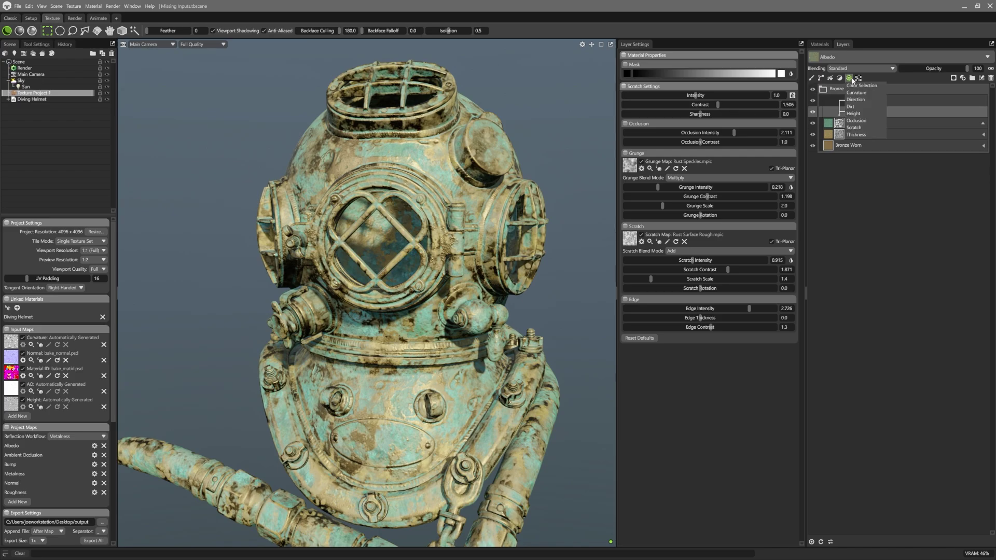
pyautogui.click(871, 111)
pyautogui.moveTo(662, 105); pyautogui.dragTo(718, 96)
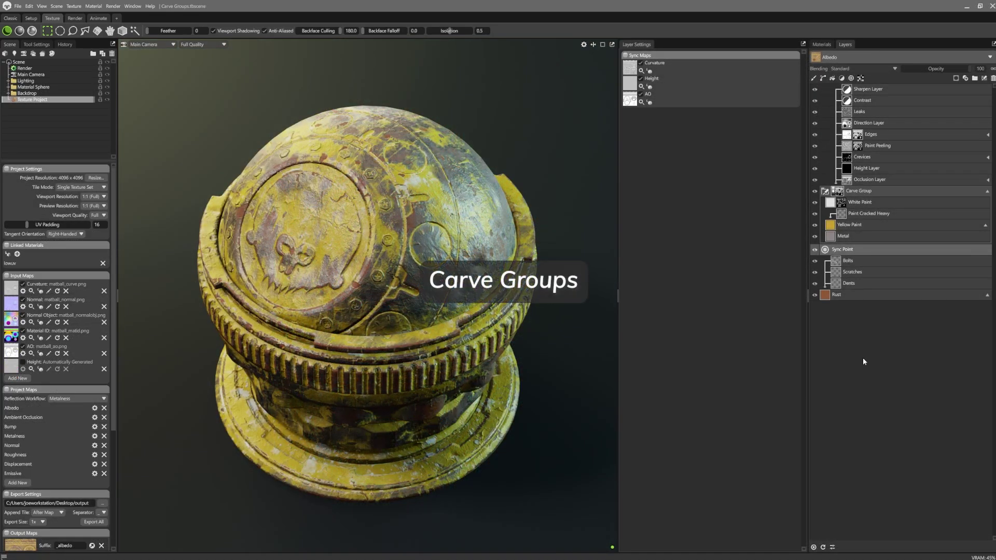
# Try adding an empty carve group above the Sync Point, and delete it.
pyautogui.click(984, 79)
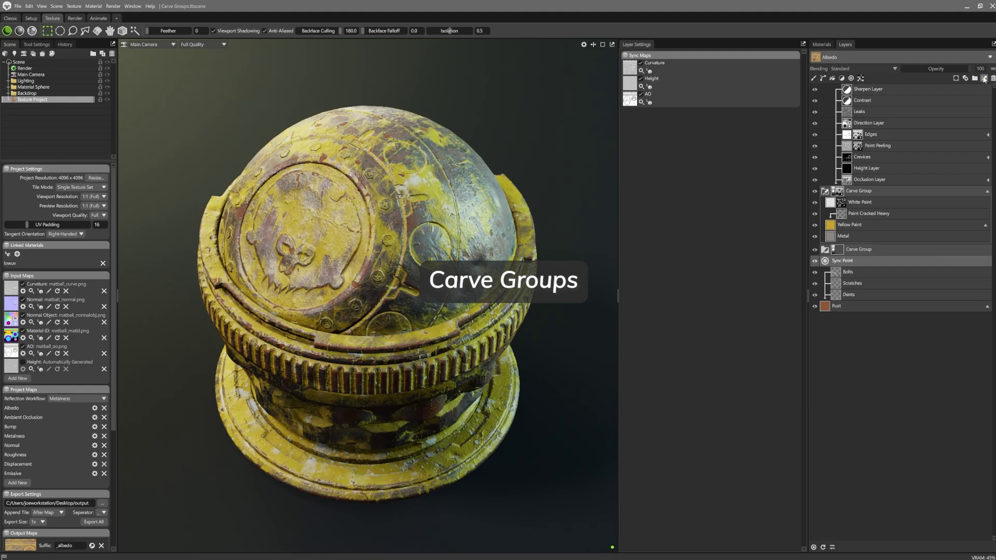
pyautogui.click(869, 251)
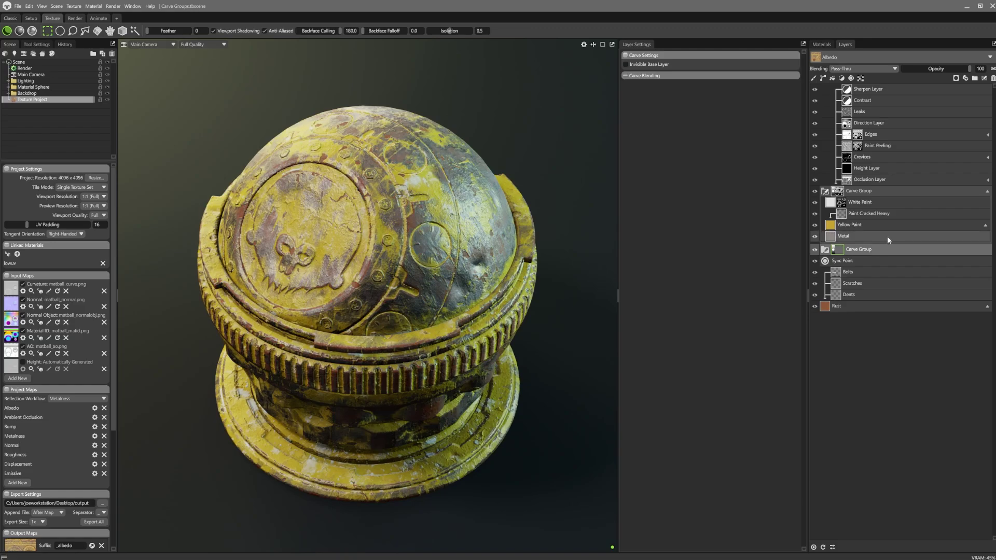
pyautogui.click(993, 78)
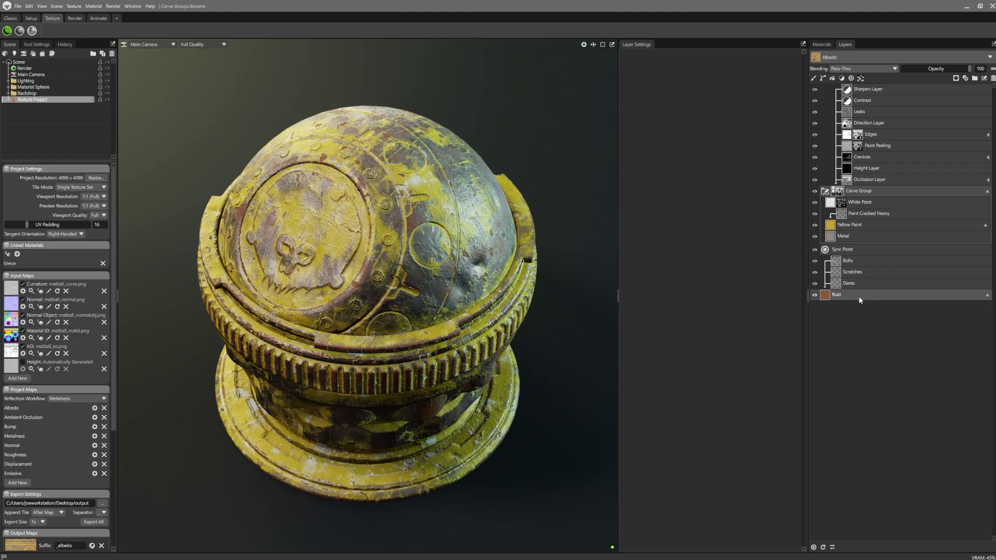
# Adjust the existing carve group's blending ranges, extending White Paint downward and narrowing Yellow Paint.
pyautogui.click(864, 192)
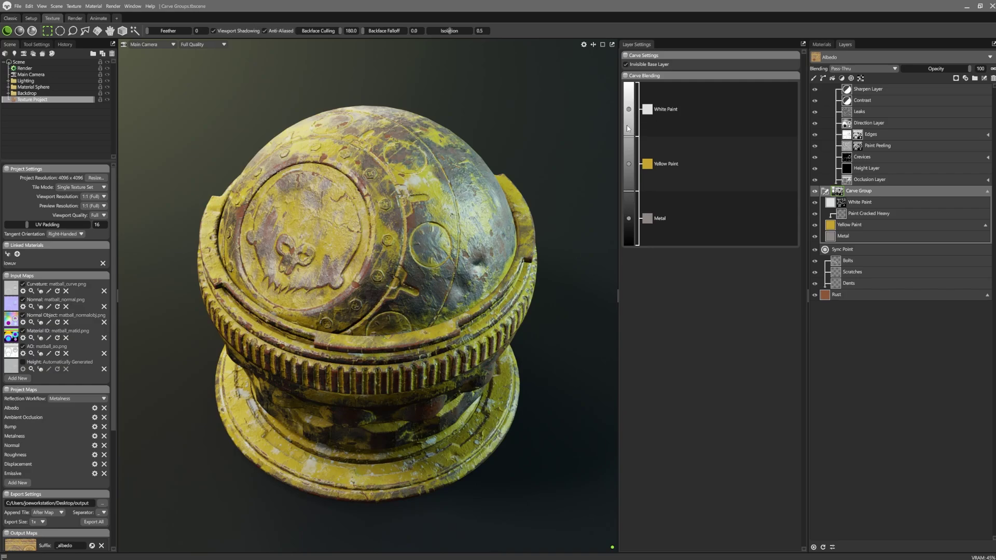
pyautogui.moveTo(629, 137)
pyautogui.mouseDown()
pyautogui.moveTo(632, 103)
pyautogui.moveTo(629, 134)
pyautogui.mouseUp()
pyautogui.moveTo(628, 191); pyautogui.dragTo(628, 217)
pyautogui.moveTo(631, 136)
pyautogui.mouseDown()
pyautogui.moveTo(635, 104)
pyautogui.moveTo(633, 150)
pyautogui.mouseUp()
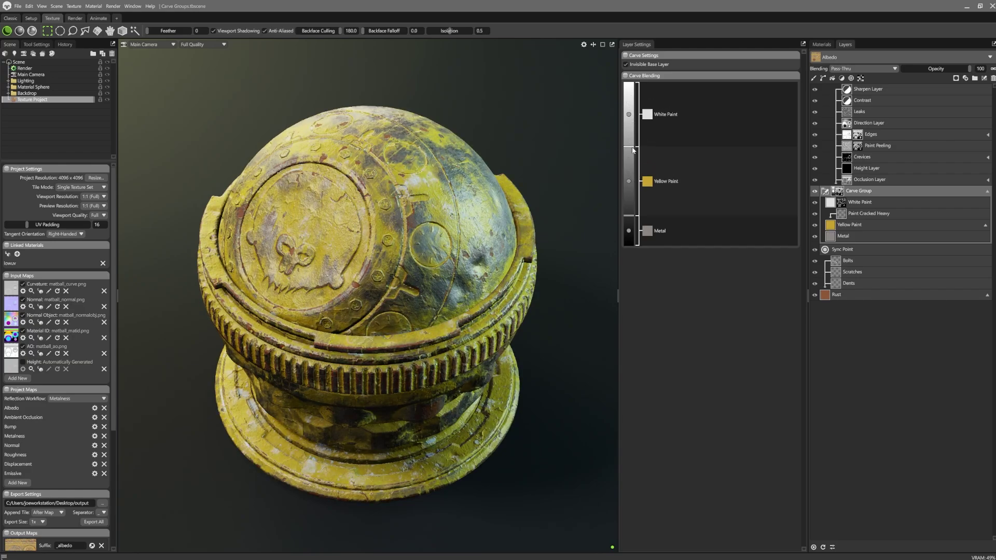
pyautogui.moveTo(629, 183)
pyautogui.mouseDown()
pyautogui.moveTo(629, 159)
pyautogui.moveTo(632, 213)
pyautogui.moveTo(633, 192)
pyautogui.mouseUp()
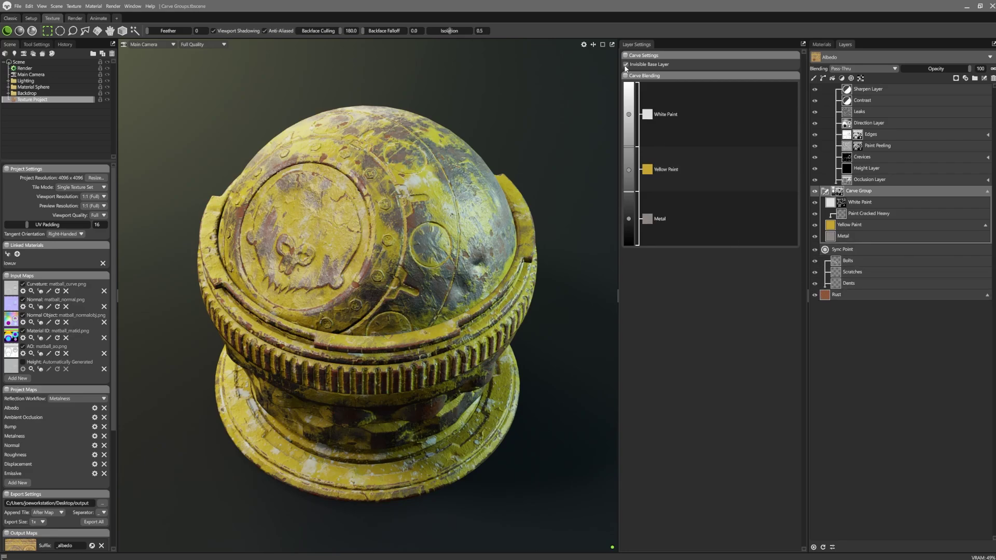
# Try the carve group without the invisible base layer while shifting the Metal range, and turn the option back on.
pyautogui.click(625, 66)
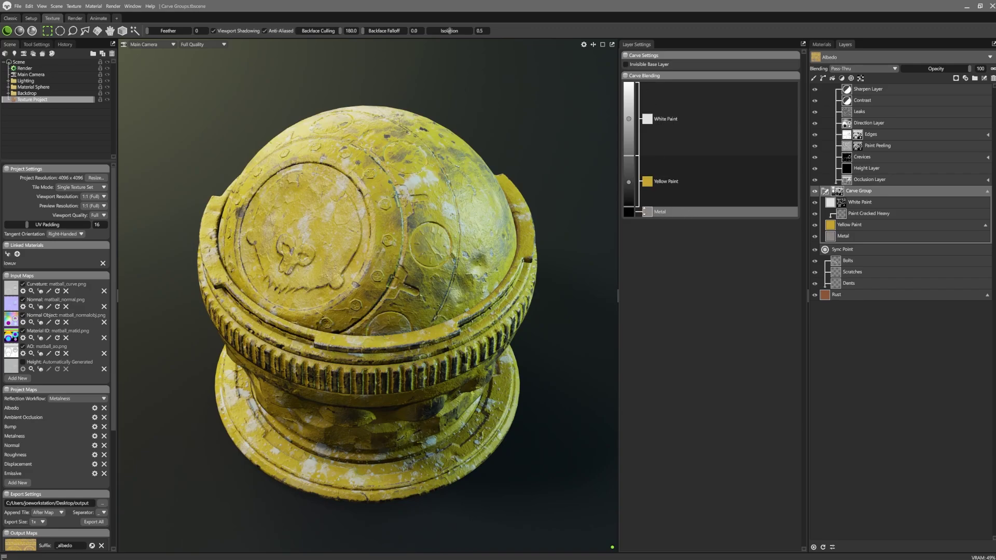
pyautogui.moveTo(628, 205); pyautogui.dragTo(628, 191)
pyautogui.click(657, 65)
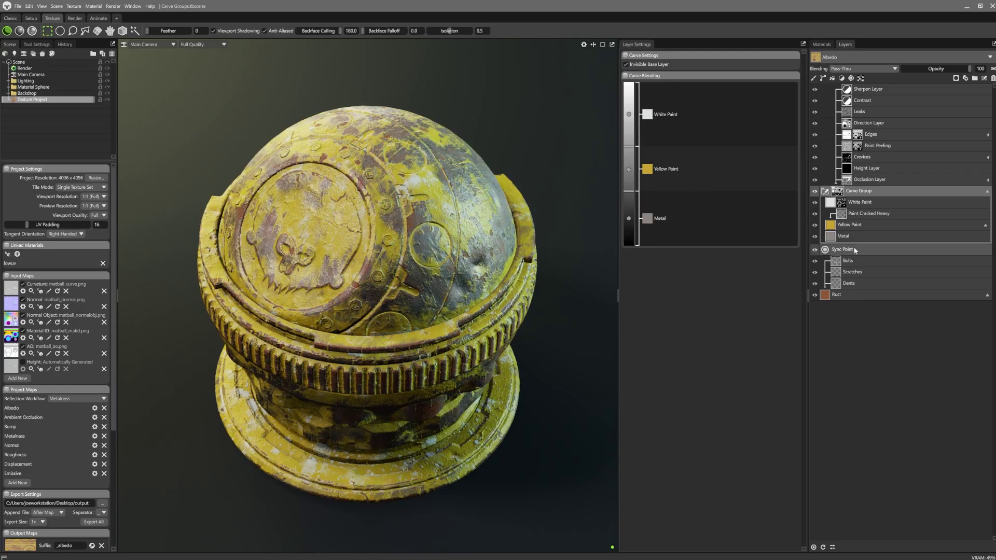
# Hide and show the Sync Point to compare its effect on the carve group.
pyautogui.click(814, 250)
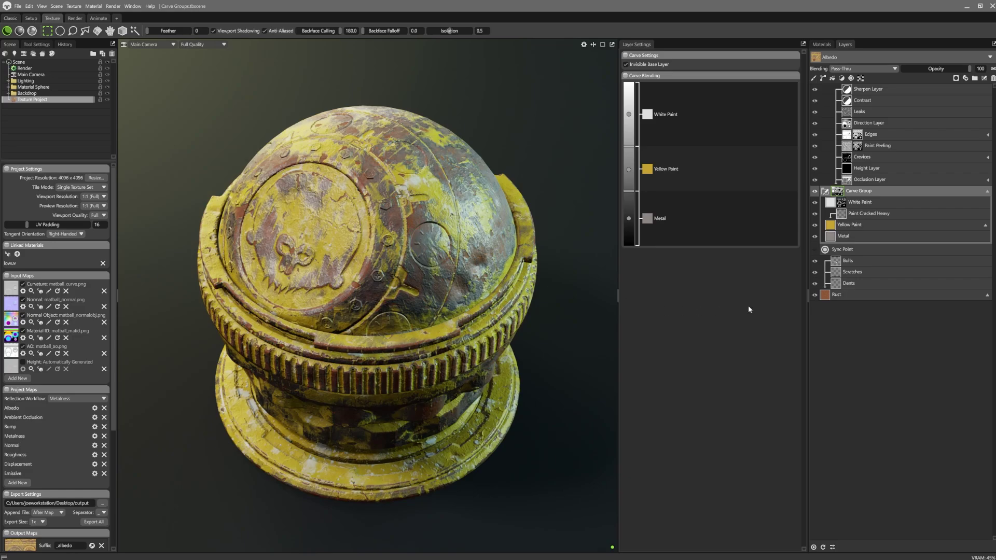
pyautogui.click(814, 252)
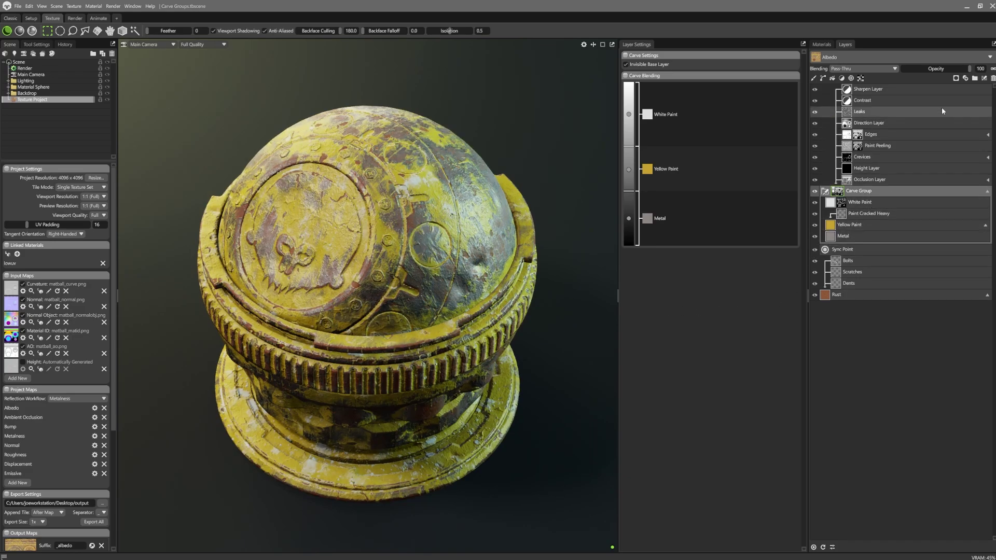
# Try masking the carve group with a black color mask and a Dirt layer with inverted mask and adjusted intensity, and remove them.
pyautogui.click(956, 79)
pyautogui.click(948, 106)
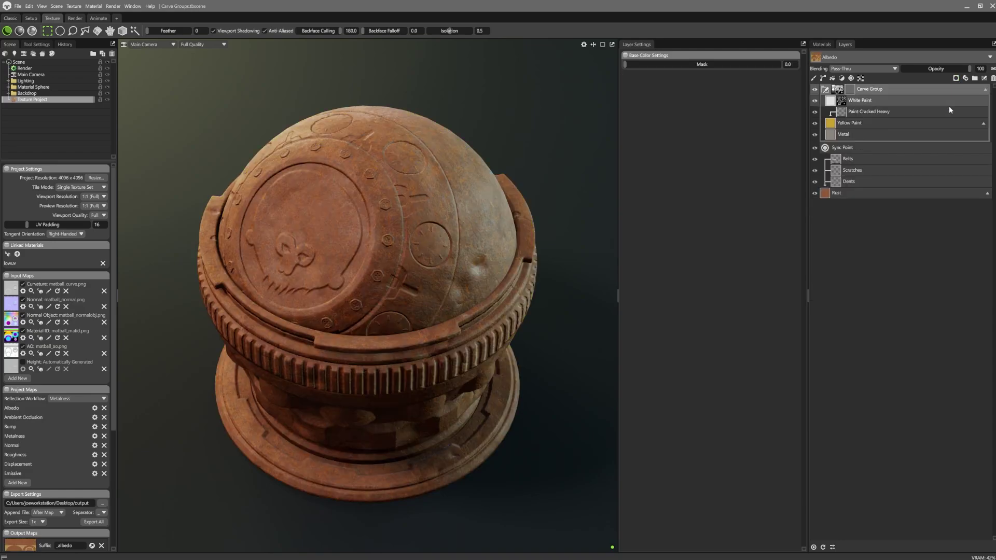
pyautogui.click(851, 79)
pyautogui.click(854, 106)
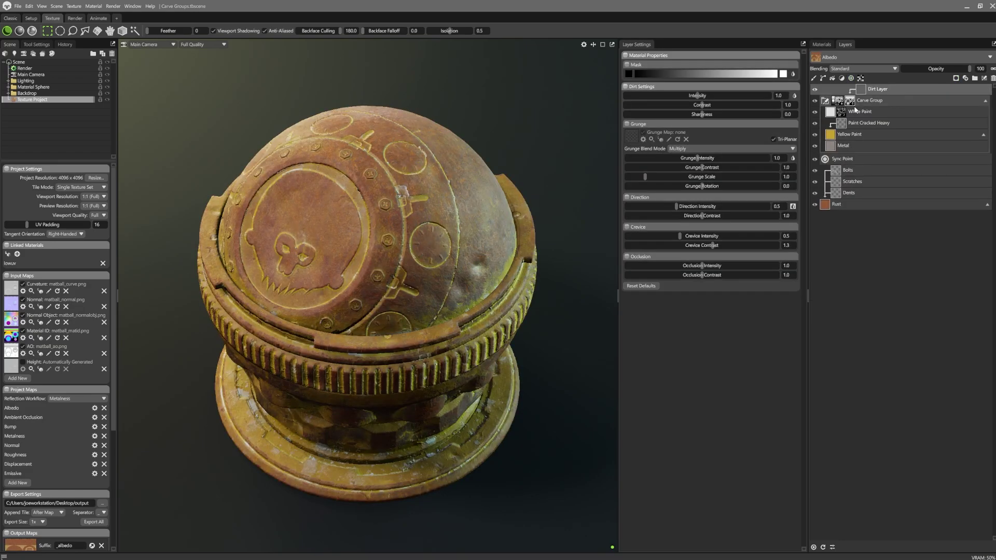
pyautogui.click(794, 75)
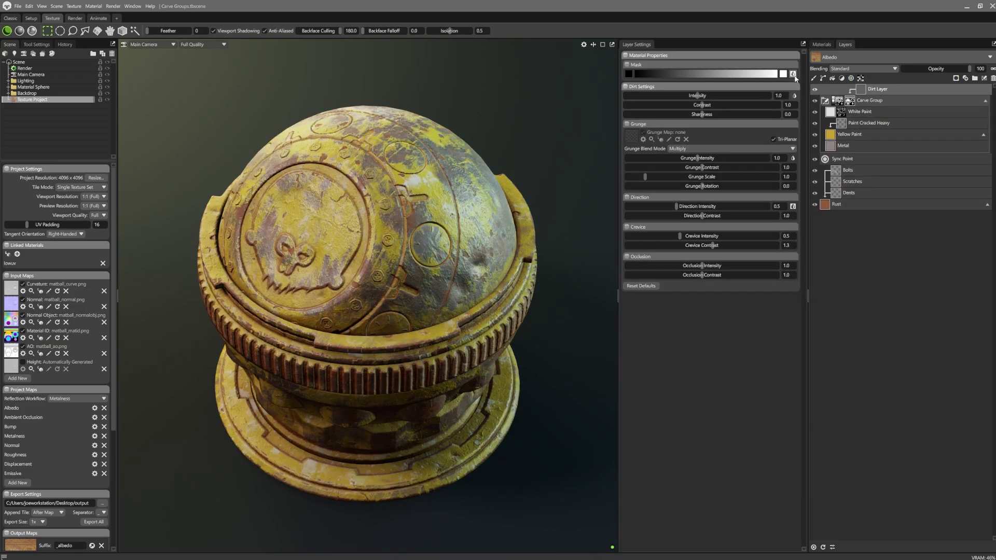
pyautogui.moveTo(700, 98)
pyautogui.mouseDown()
pyautogui.moveTo(650, 96)
pyautogui.moveTo(748, 98)
pyautogui.moveTo(709, 99)
pyautogui.mouseUp()
pyautogui.click(993, 78)
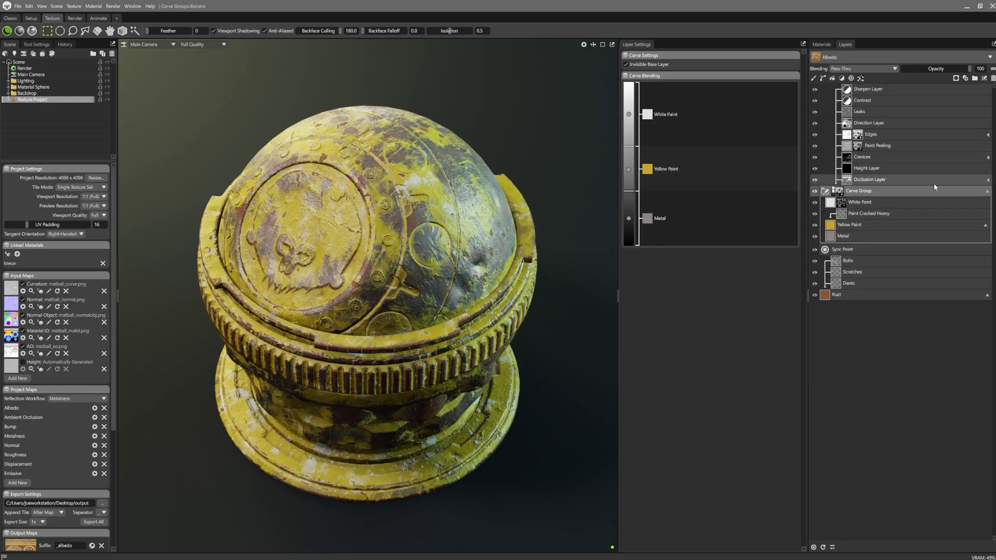
# Add a black color mask with a Clouds layer to Yellow Paint, and increase the clouds' scale and granularity.
pyautogui.click(858, 226)
pyautogui.click(955, 78)
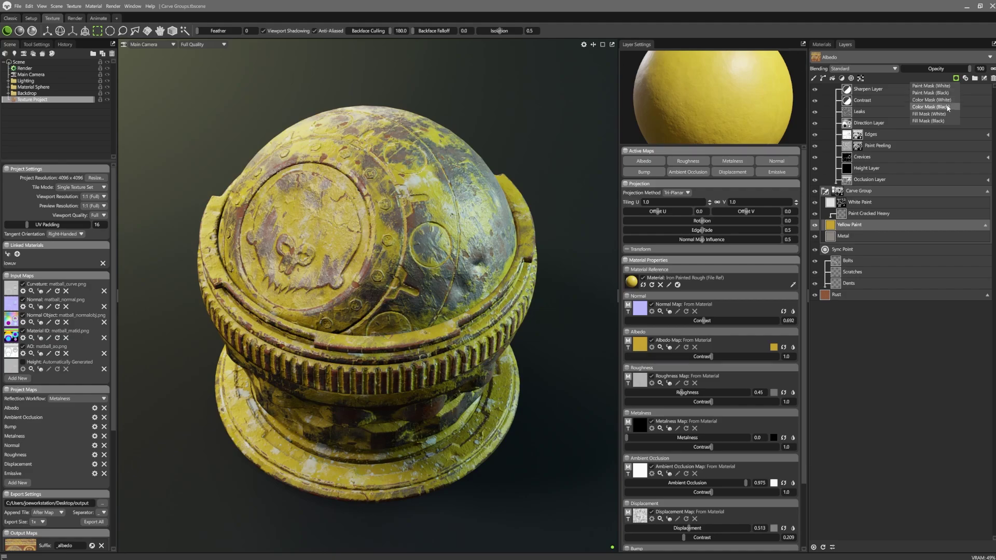
pyautogui.click(948, 109)
pyautogui.click(861, 79)
pyautogui.click(873, 99)
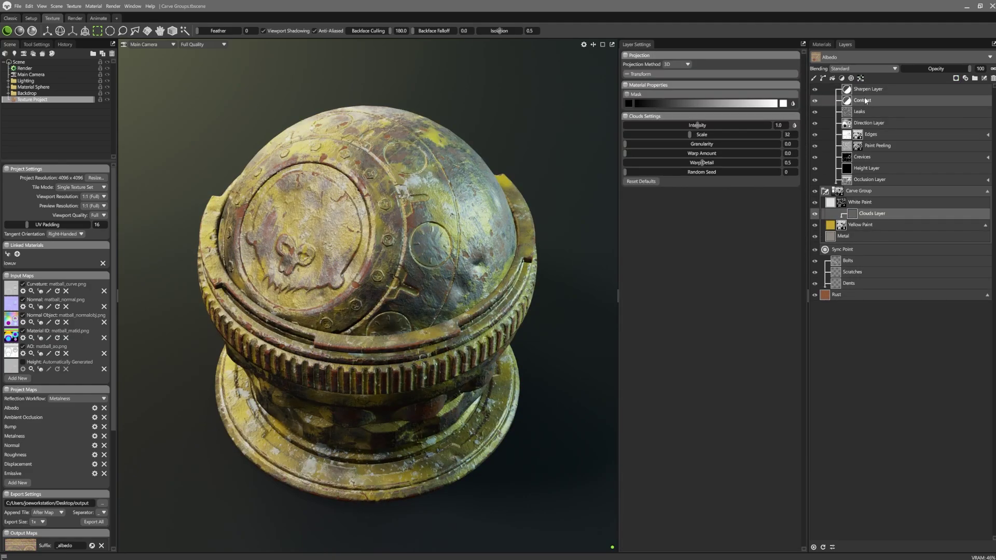
pyautogui.moveTo(690, 136); pyautogui.dragTo(696, 135)
pyautogui.moveTo(626, 145); pyautogui.dragTo(655, 146)
# Add a new carve group above the Sync Point and move it up onto the existing carve group.
pyautogui.click(857, 249)
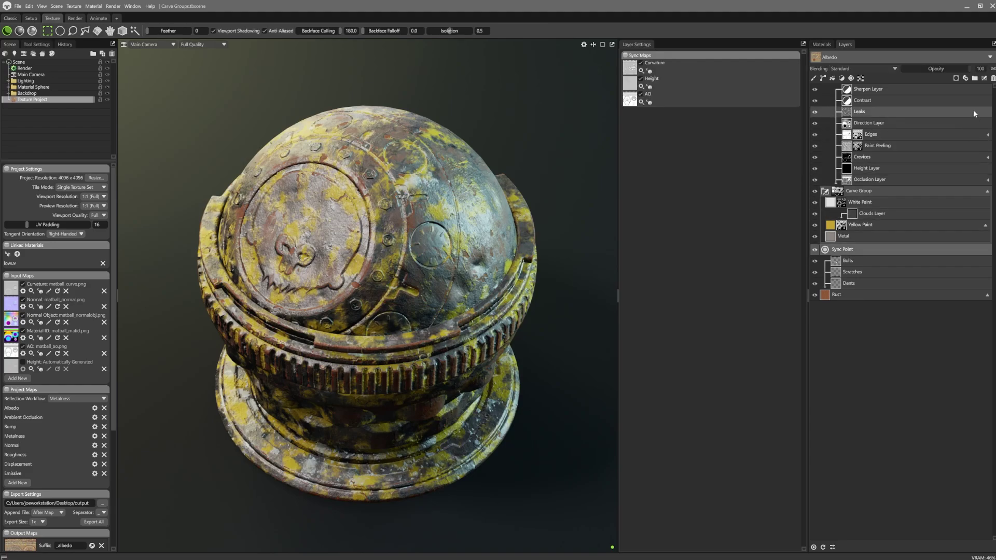
pyautogui.click(985, 78)
pyautogui.moveTo(859, 253); pyautogui.dragTo(860, 193)
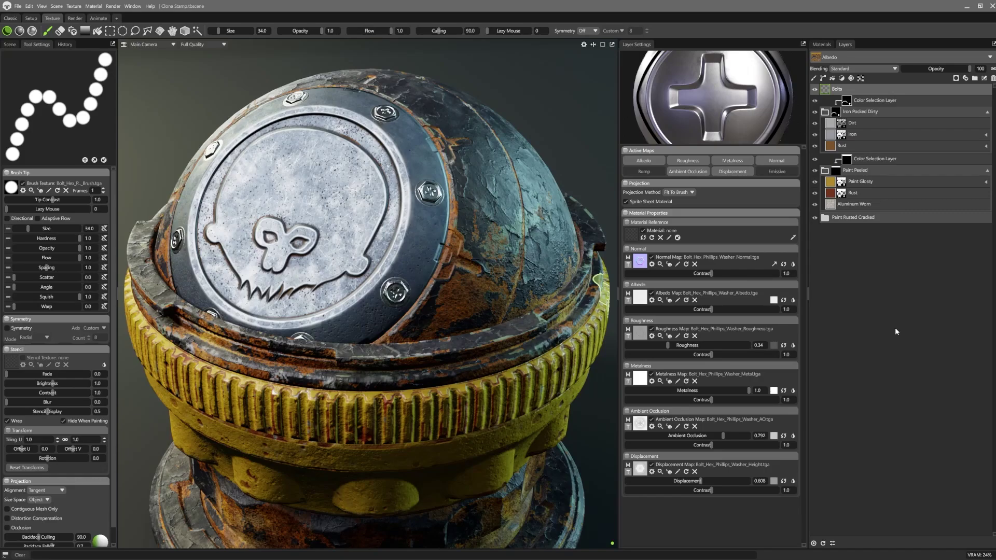
# Add a paint layer above Bolts and activate the Clone Stamp tool.
pyautogui.click(813, 78)
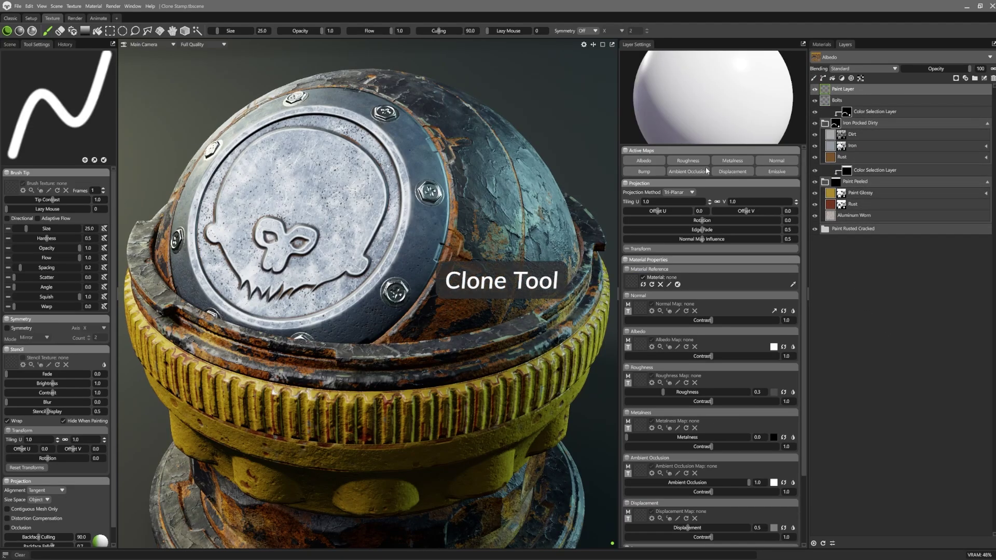
pyautogui.click(73, 31)
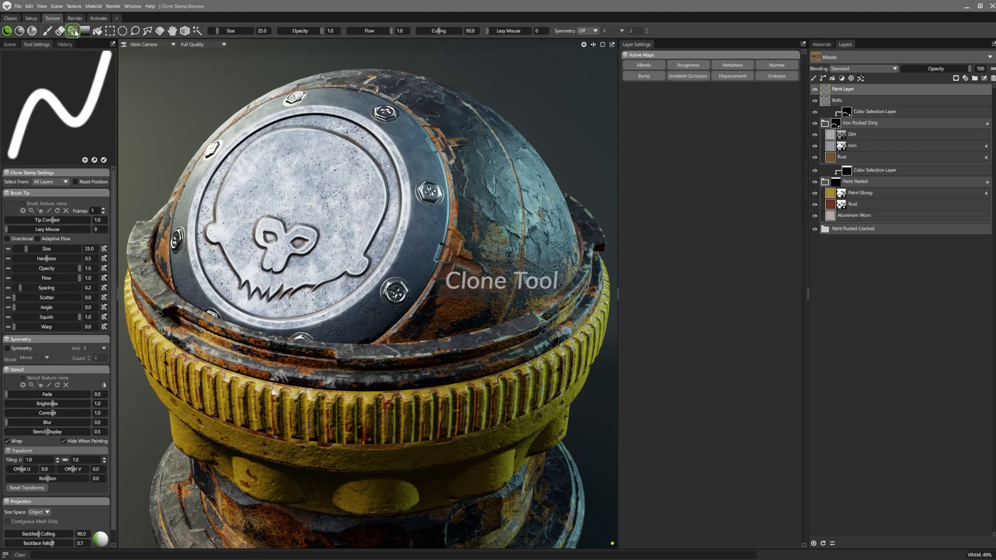
# Clone the rusty surface from the dome onto the upper part of the light skull plate, and undo it.
pyautogui.keyDown('ctrl'); pyautogui.click(468, 299); pyautogui.keyUp('ctrl')
pyautogui.moveTo(358, 156)
pyautogui.mouseDown()
pyautogui.moveTo(379, 176)
pyautogui.moveTo(382, 197)
pyautogui.moveTo(336, 122)
pyautogui.moveTo(361, 150)
pyautogui.mouseUp()
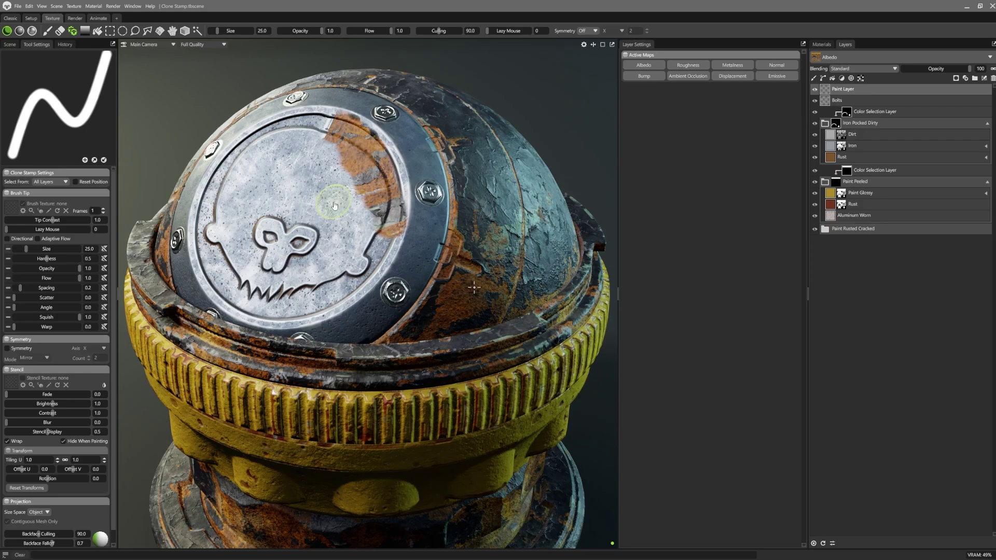
pyautogui.hotkey('ctrl', 'z')
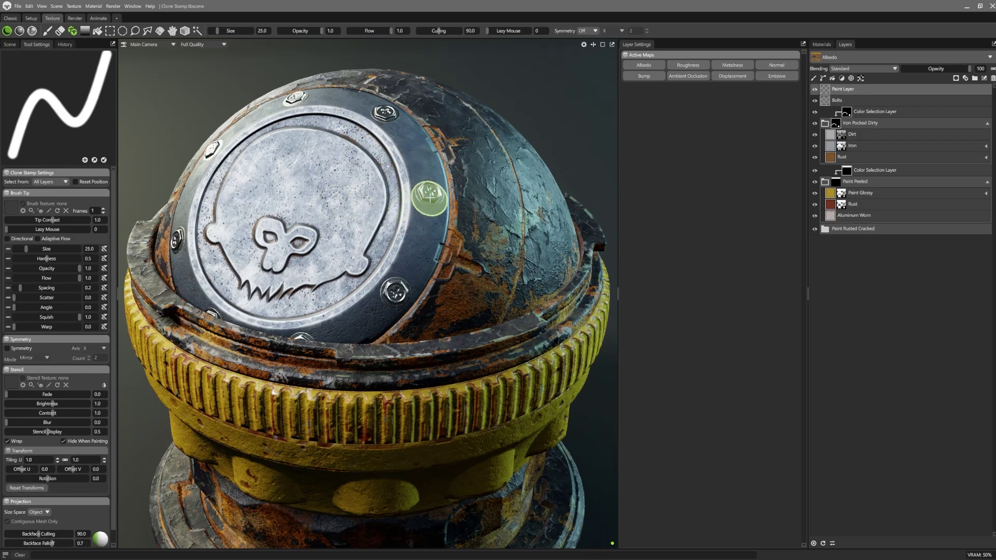
# Sample the bolt on the plate's dark rim and clone it three times onto the light skull plate.
pyautogui.keyDown('ctrl'); pyautogui.click(429, 192); pyautogui.keyUp('ctrl')
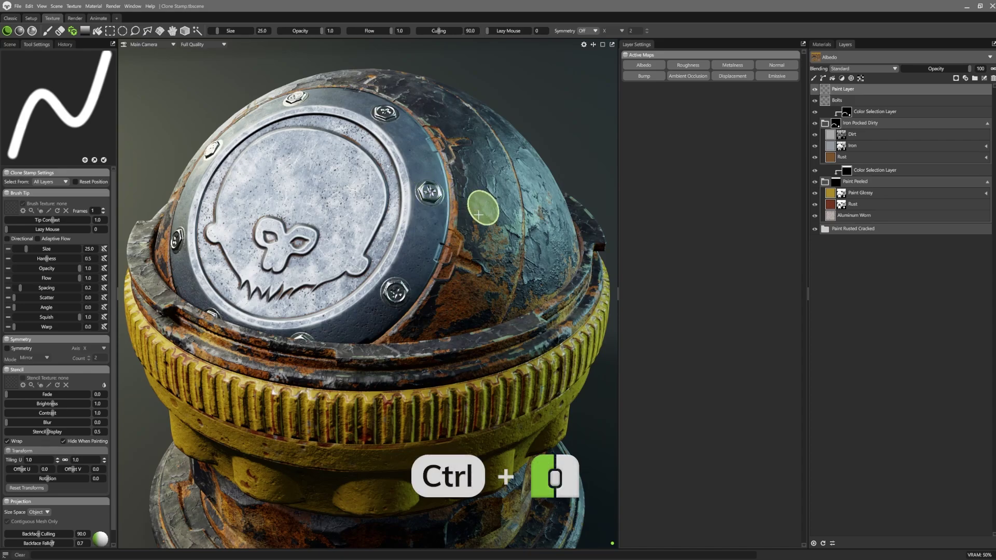
pyautogui.click(359, 214)
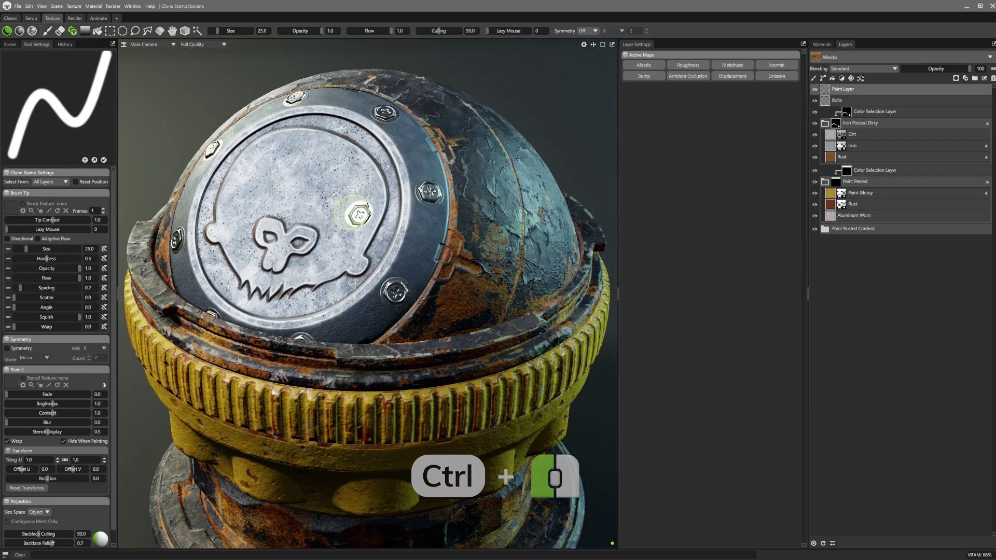
pyautogui.click(240, 188)
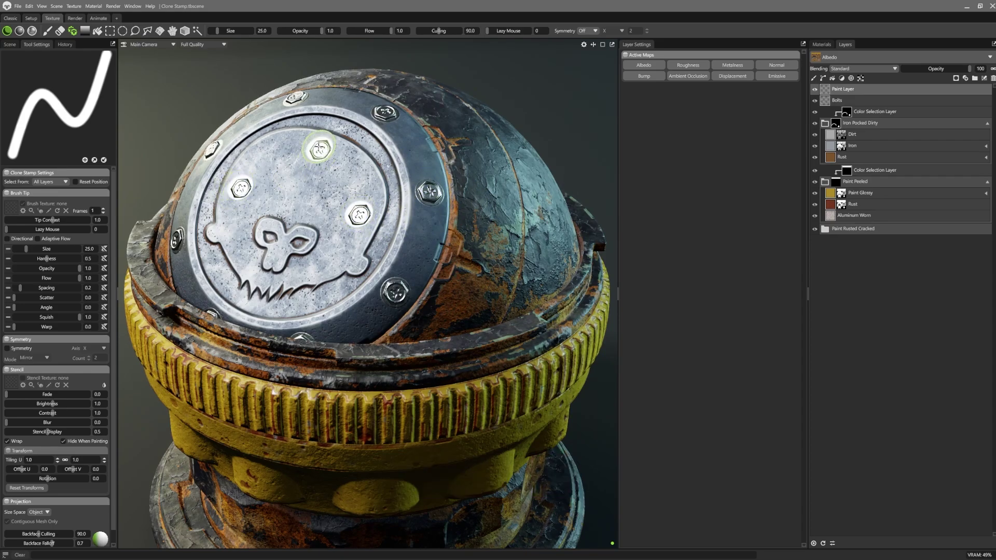
# Limit the clone stamp to the Normal map and stamp three more bolts onto the skull plate.
pyautogui.click(781, 69)
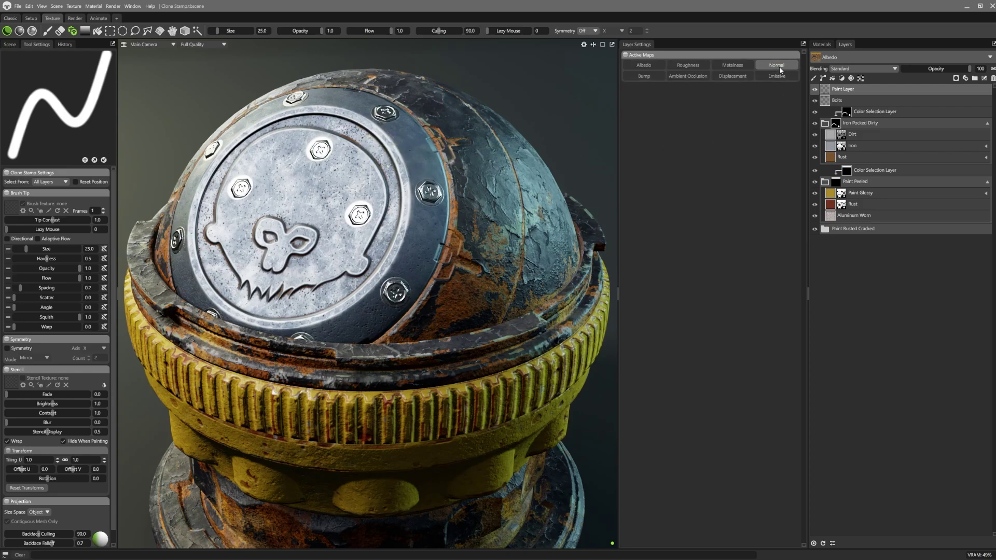
pyautogui.click(293, 207)
pyautogui.click(273, 149)
pyautogui.click(353, 175)
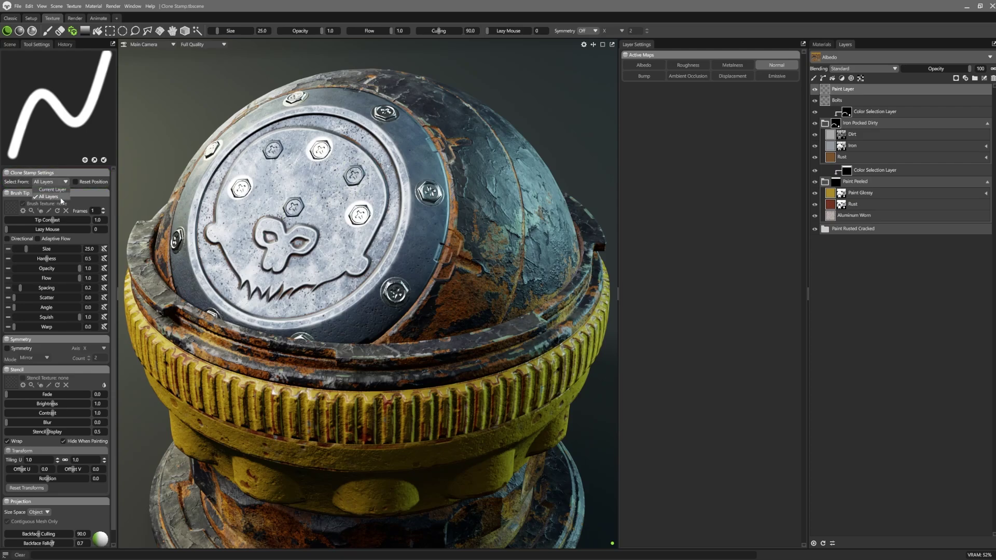
# Set the clone stamp to select from the current layer and sample the rusty area beside the plate.
pyautogui.click(59, 190)
pyautogui.keyDown('ctrl'); pyautogui.click(439, 310); pyautogui.keyUp('ctrl')
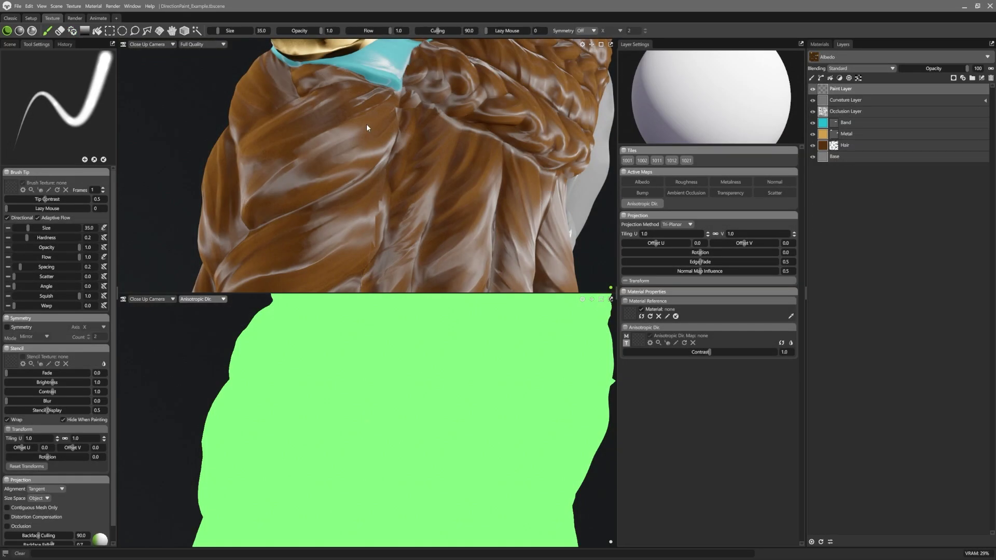
# Clone with broad strokes across the light skull plate, enlarging the brush partway through.
pyautogui.moveTo(367, 127)
pyautogui.mouseDown()
pyautogui.moveTo(378, 118)
pyautogui.moveTo(375, 152)
pyautogui.moveTo(254, 220)
pyautogui.mouseUp()
pyautogui.moveTo(340, 180); pyautogui.dragTo(251, 226)
pyautogui.press(']')
pyautogui.moveTo(380, 92); pyautogui.dragTo(251, 148)
pyautogui.moveTo(343, 115)
pyautogui.mouseDown()
pyautogui.moveTo(280, 122)
pyautogui.moveTo(231, 163)
pyautogui.mouseUp()
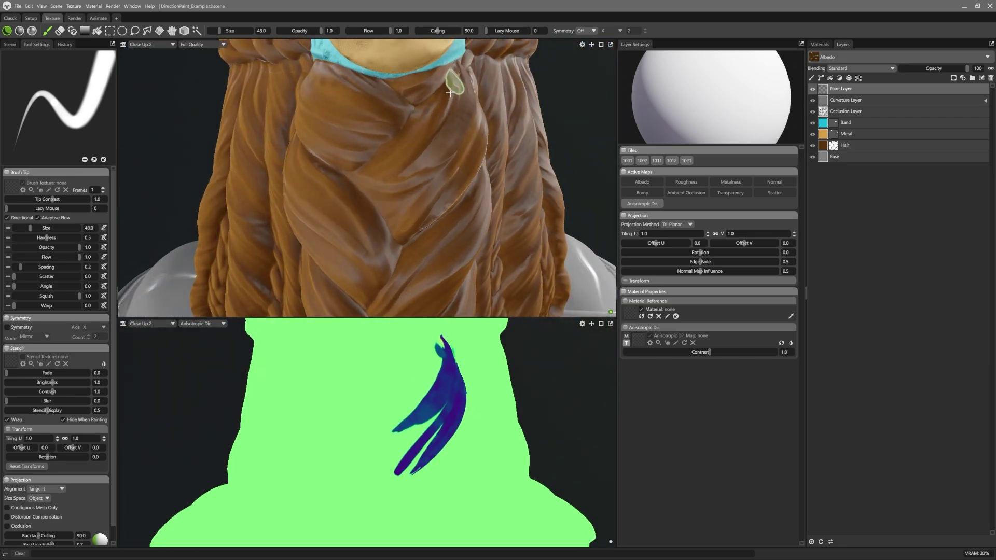
# Paint anisotropic direction strokes along the strands of the thick braid, following the hair flow down to the metal clasp.
pyautogui.moveTo(451, 85)
pyautogui.mouseDown()
pyautogui.moveTo(423, 116)
pyautogui.moveTo(418, 104)
pyautogui.mouseUp()
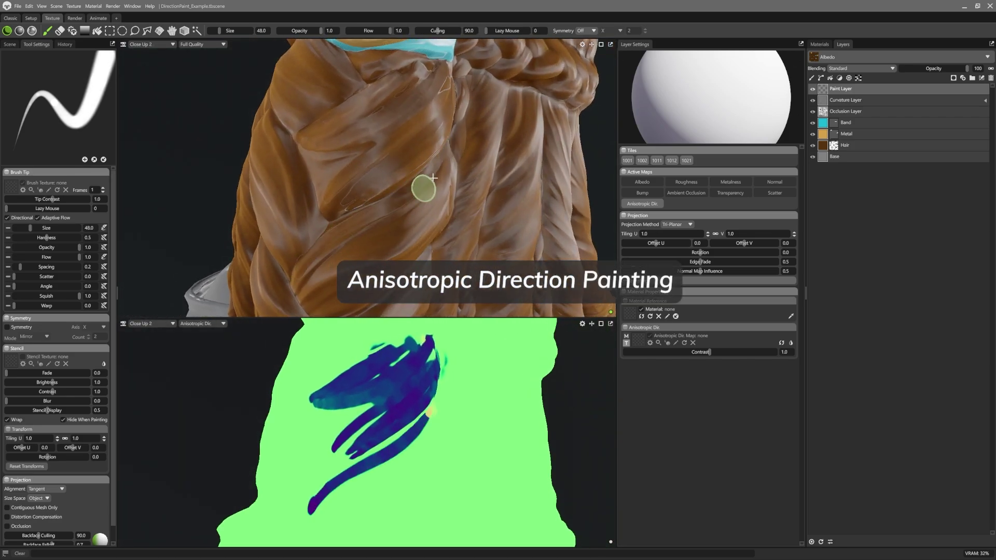
pyautogui.moveTo(422, 184)
pyautogui.mouseDown()
pyautogui.moveTo(438, 162)
pyautogui.moveTo(318, 274)
pyautogui.moveTo(456, 157)
pyautogui.mouseUp()
pyautogui.moveTo(423, 156); pyautogui.dragTo(373, 160)
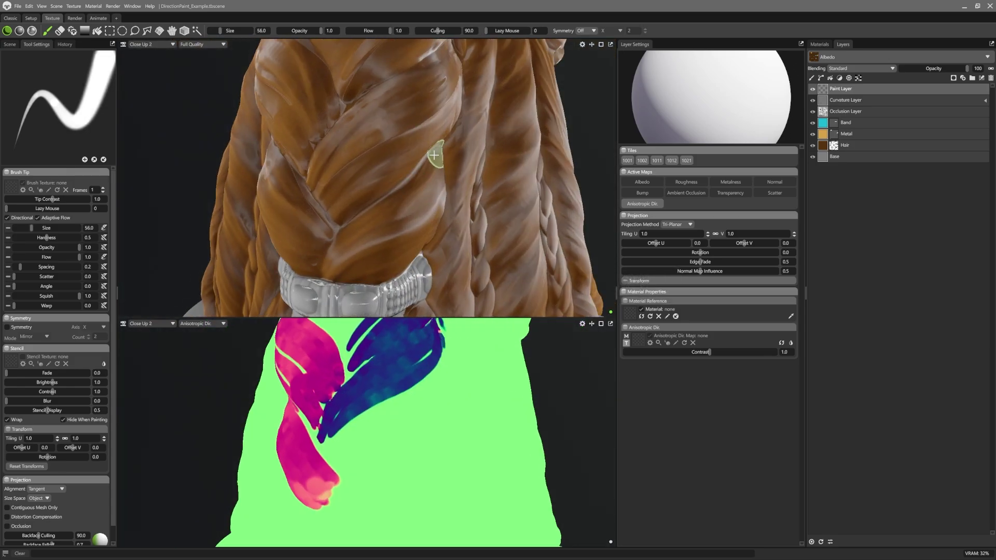
pyautogui.moveTo(423, 160)
pyautogui.mouseDown()
pyautogui.moveTo(416, 196)
pyautogui.moveTo(337, 251)
pyautogui.mouseUp()
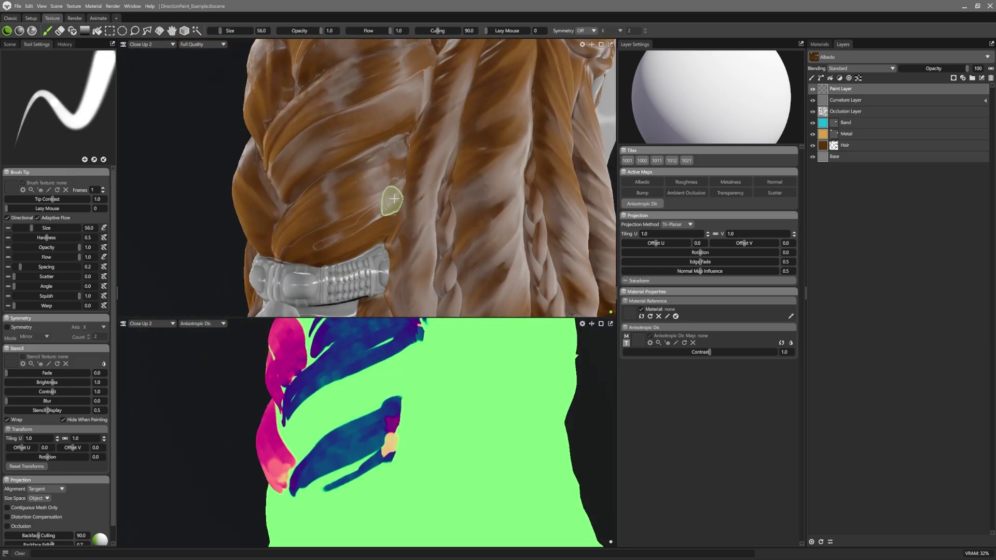
pyautogui.moveTo(389, 196)
pyautogui.mouseDown()
pyautogui.moveTo(400, 160)
pyautogui.moveTo(318, 262)
pyautogui.moveTo(290, 250)
pyautogui.mouseUp()
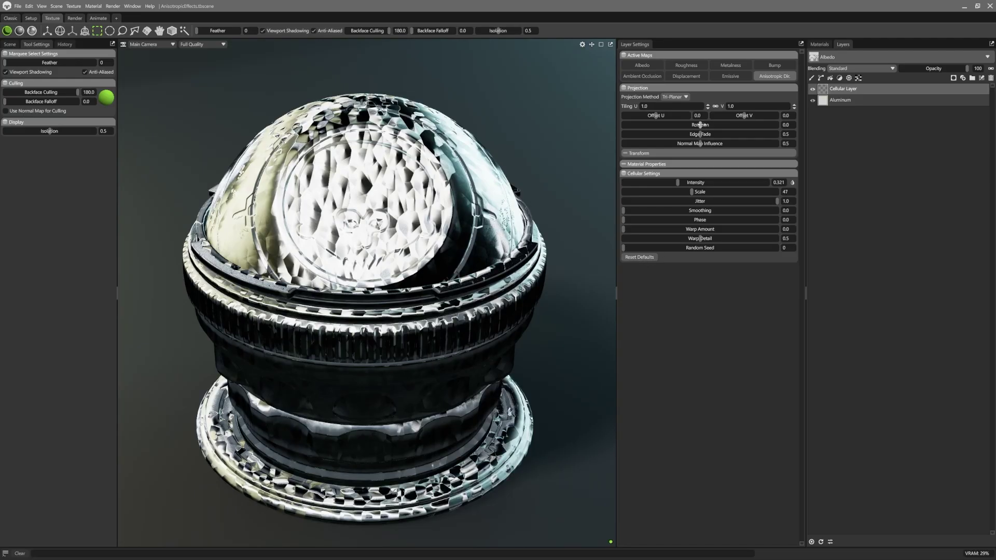
# Add a procedural layer above the painted hair and display the Anisotropic Dir map in the viewport.
pyautogui.moveTo(701, 125); pyautogui.dragTo(695, 146)
pyautogui.click(859, 78)
pyautogui.click(864, 112)
pyautogui.keyDown('alt'); pyautogui.moveTo(555, 218); pyautogui.dragTo(637, 212); pyautogui.keyUp('alt')
pyautogui.click(201, 44)
pyautogui.moveTo(216, 97)
pyautogui.click(255, 154)
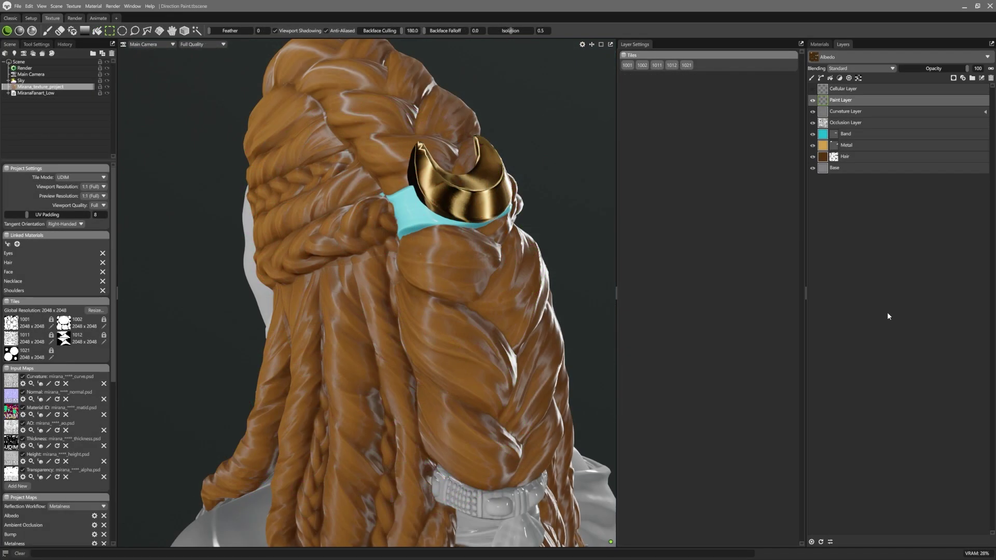
# Add an Anisotropic Dir map to the texture project's maps.
pyautogui.moveTo(115, 283); pyautogui.dragTo(110, 397)
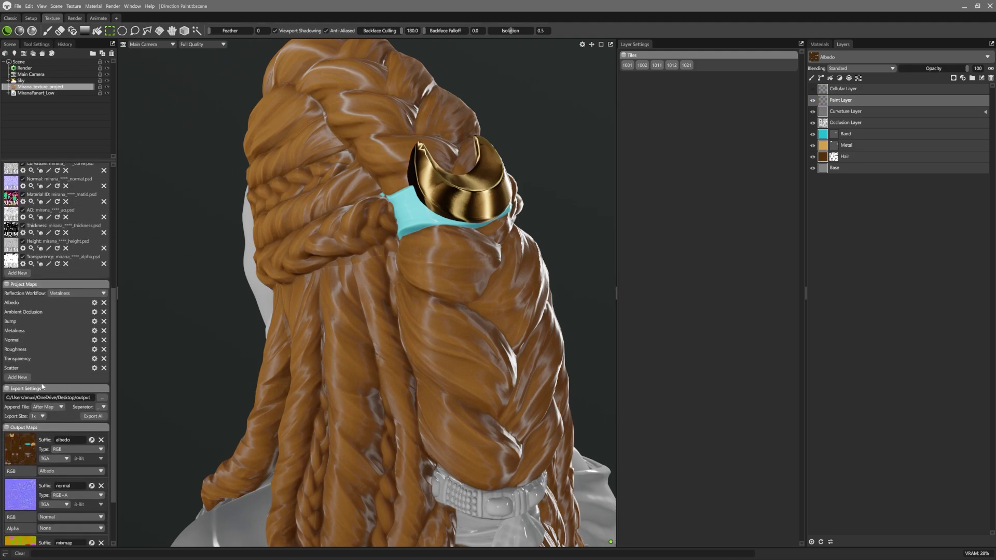
pyautogui.click(17, 377)
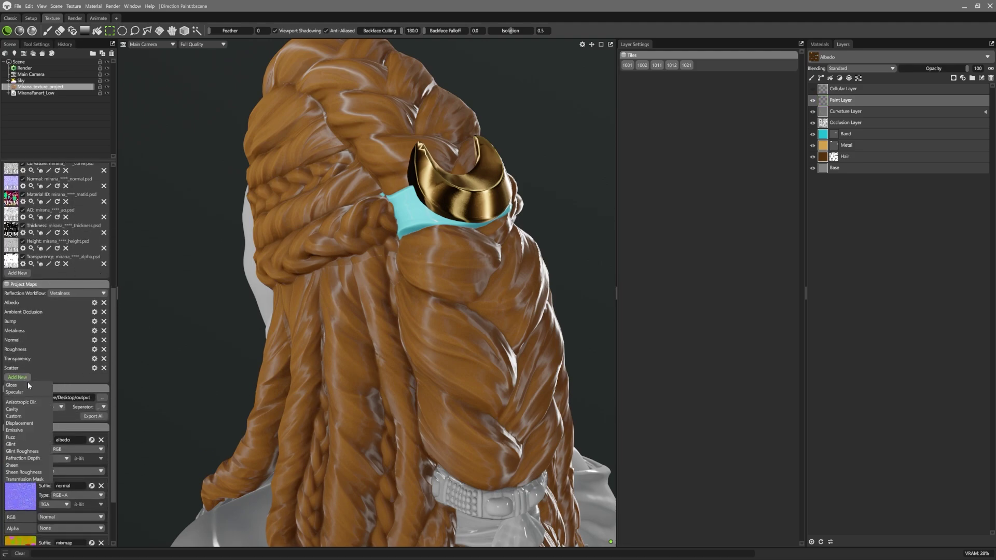
pyautogui.click(21, 402)
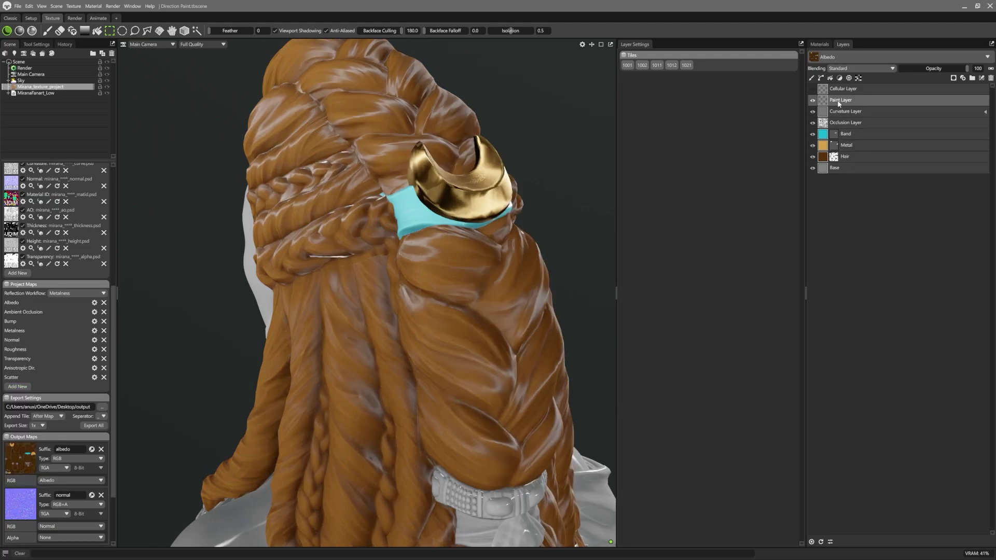
# Activate the paint brush, limit it to the Anisotropic Dir map, and show that map in the layer stack.
pyautogui.click(48, 32)
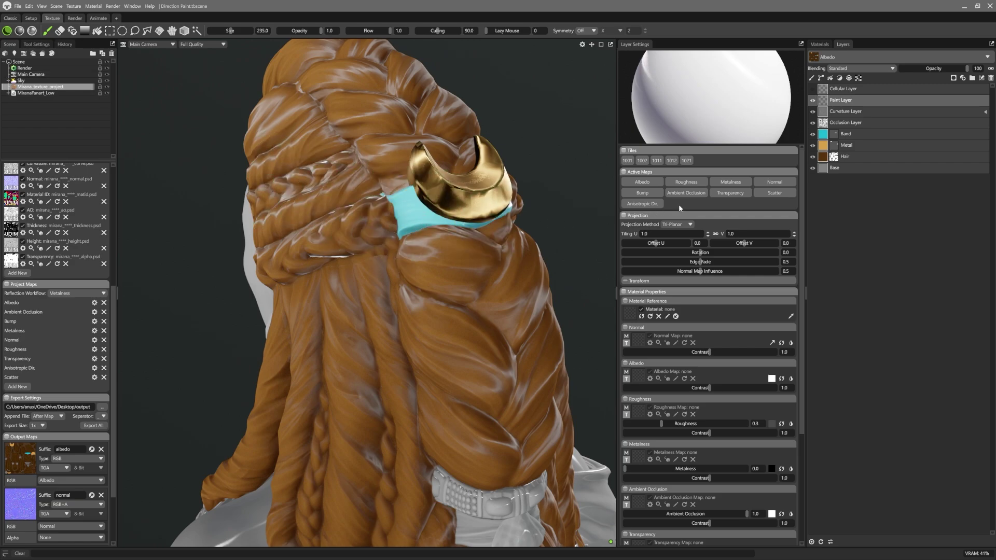
pyautogui.click(655, 206)
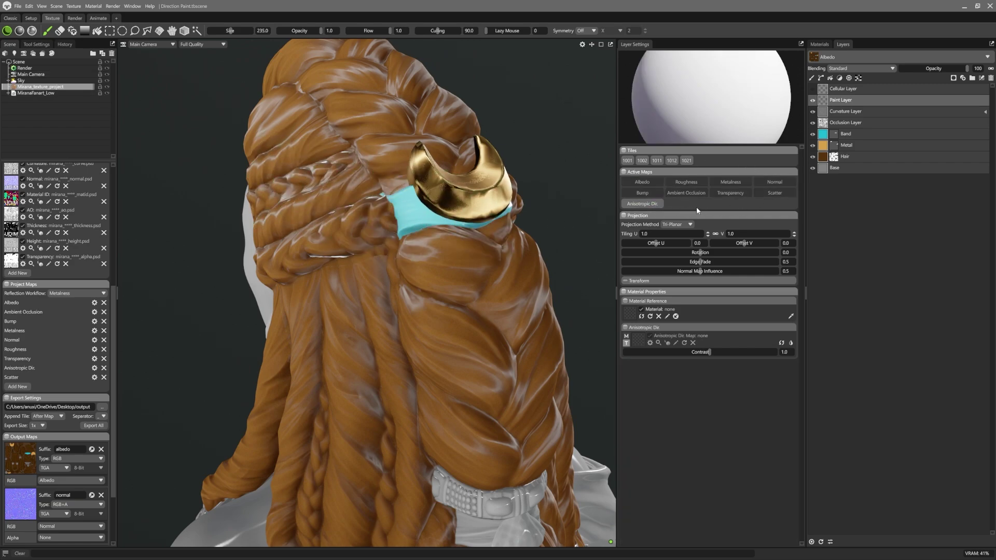
pyautogui.click(920, 56)
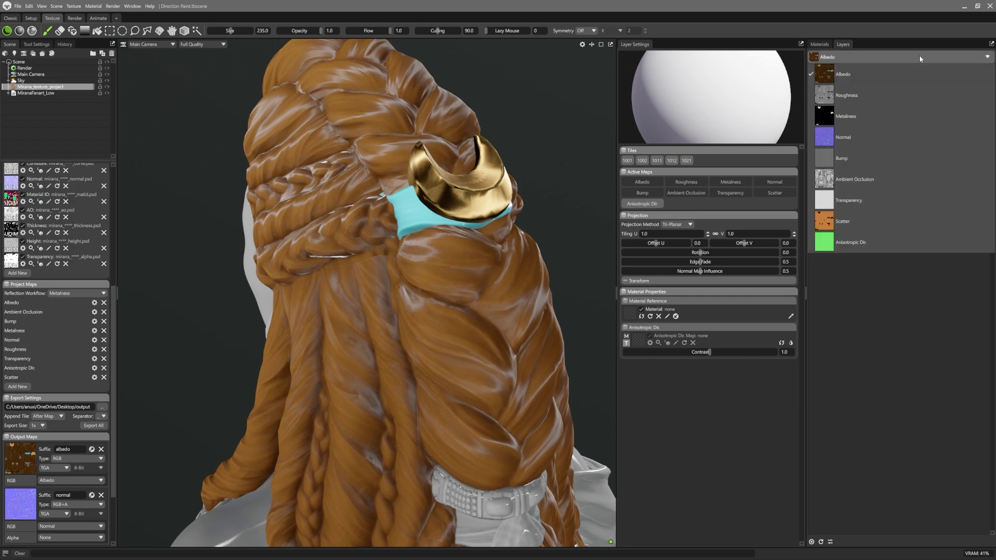
pyautogui.click(896, 240)
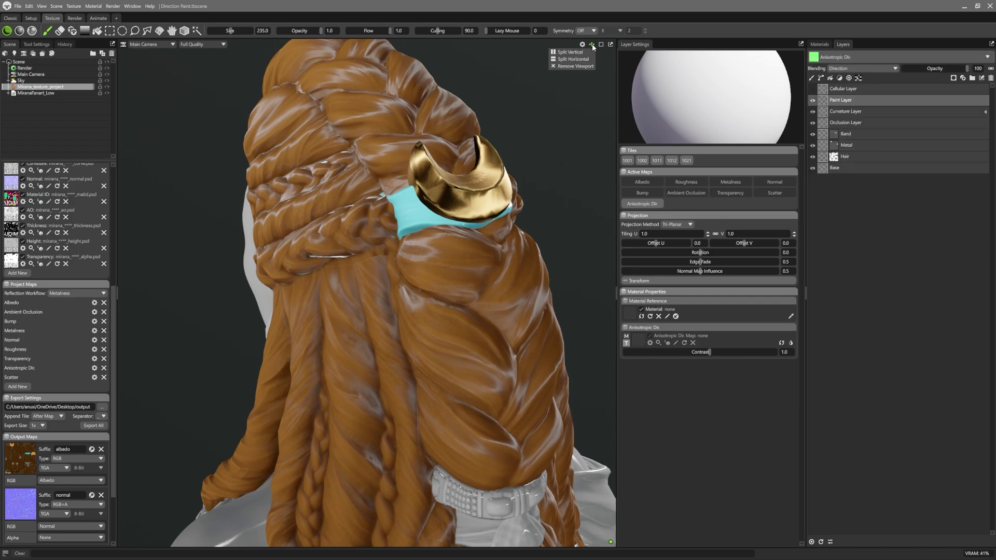
# Split the viewport vertically and display the Anisotropic Dir map in the second view.
pyautogui.click(570, 52)
pyautogui.click(450, 44)
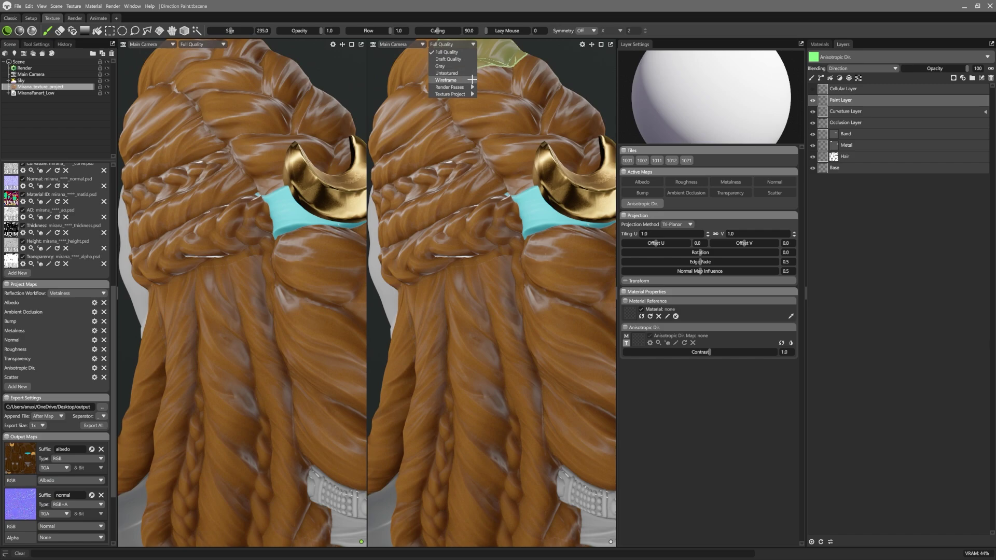
pyautogui.moveTo(450, 94)
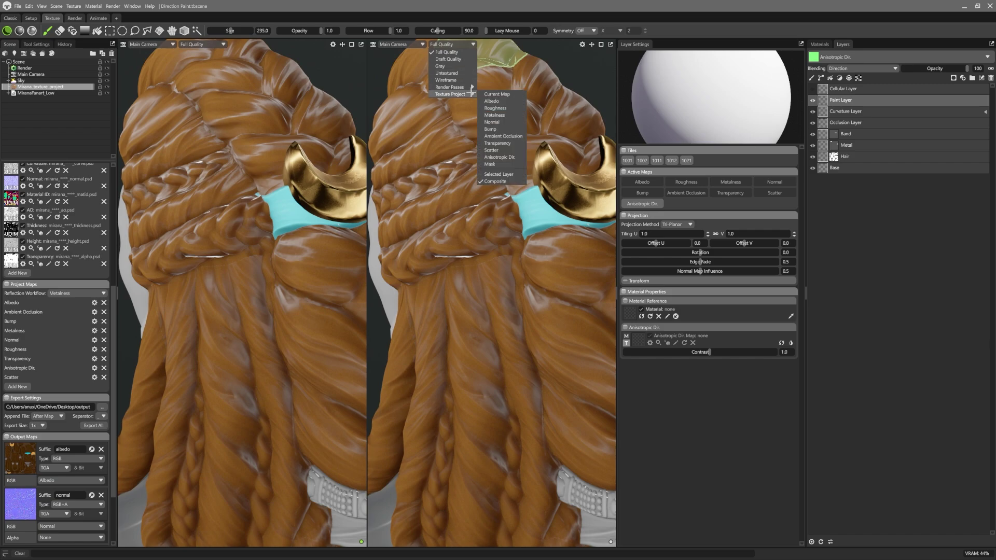
pyautogui.click(512, 157)
# Reduce the brush size to 90 and paint anisotropic direction strokes along the hair strands and braids below the blue band.
pyautogui.press('[')
pyautogui.press('[')
pyautogui.press('[')
pyautogui.press('[')
pyautogui.press('[')
pyautogui.press('[')
pyautogui.press('[')
pyautogui.press('[')
pyautogui.moveTo(204, 273); pyautogui.dragTo(246, 341)
pyautogui.moveTo(196, 295)
pyautogui.mouseDown()
pyautogui.moveTo(244, 372)
pyautogui.moveTo(231, 368)
pyautogui.mouseUp()
pyautogui.moveTo(202, 315); pyautogui.dragTo(202, 312)
pyautogui.moveTo(243, 276)
pyautogui.mouseDown()
pyautogui.moveTo(261, 267)
pyautogui.moveTo(254, 252)
pyautogui.moveTo(268, 332)
pyautogui.mouseUp()
pyautogui.moveTo(236, 204)
pyautogui.mouseDown()
pyautogui.moveTo(249, 216)
pyautogui.moveTo(216, 229)
pyautogui.moveTo(214, 214)
pyautogui.moveTo(260, 240)
pyautogui.moveTo(309, 322)
pyautogui.moveTo(284, 289)
pyautogui.moveTo(363, 363)
pyautogui.moveTo(283, 327)
pyautogui.moveTo(289, 389)
pyautogui.moveTo(322, 407)
pyautogui.moveTo(298, 419)
pyautogui.moveTo(300, 407)
pyautogui.moveTo(351, 422)
pyautogui.mouseUp()
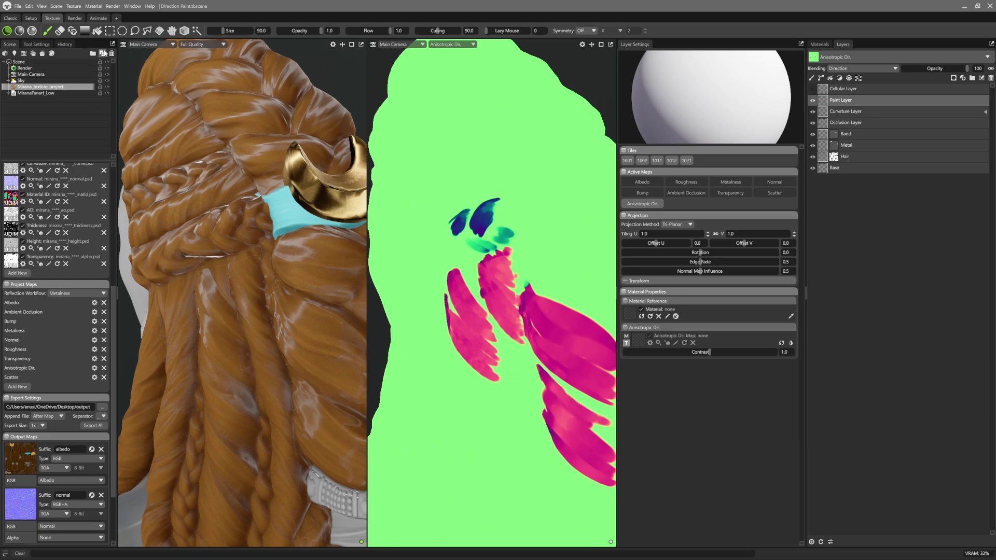
# Make the Cellular Layer visible, enable only its Anisotropic Dir map, and set its intensity to 0.412.
pyautogui.click(110, 34)
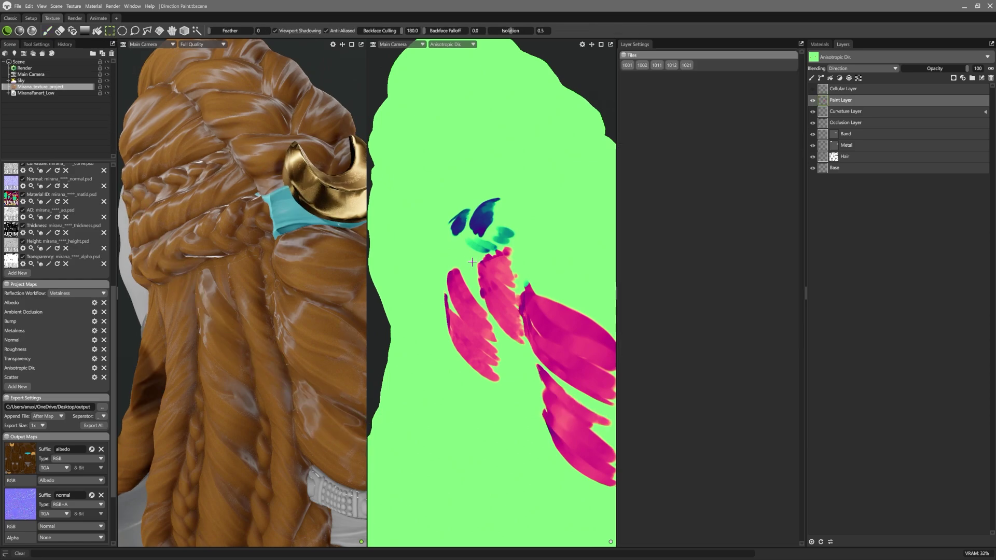
pyautogui.click(813, 88)
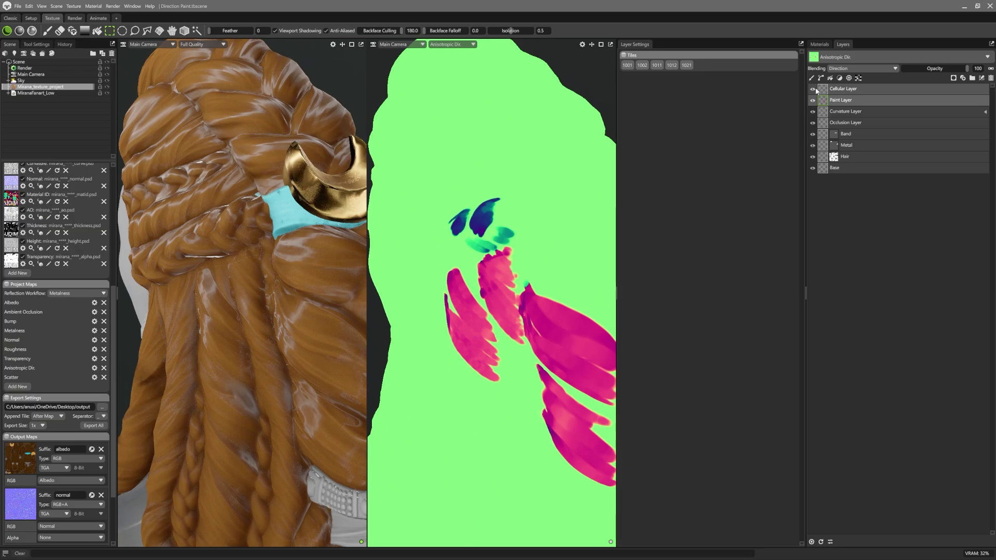
pyautogui.click(840, 91)
pyautogui.click(778, 98)
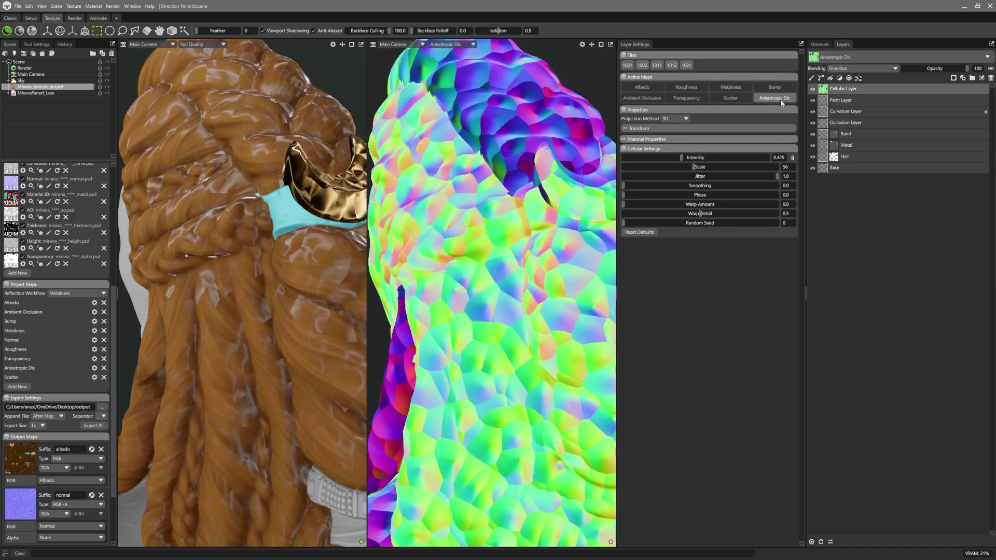
pyautogui.moveTo(683, 160); pyautogui.dragTo(682, 157)
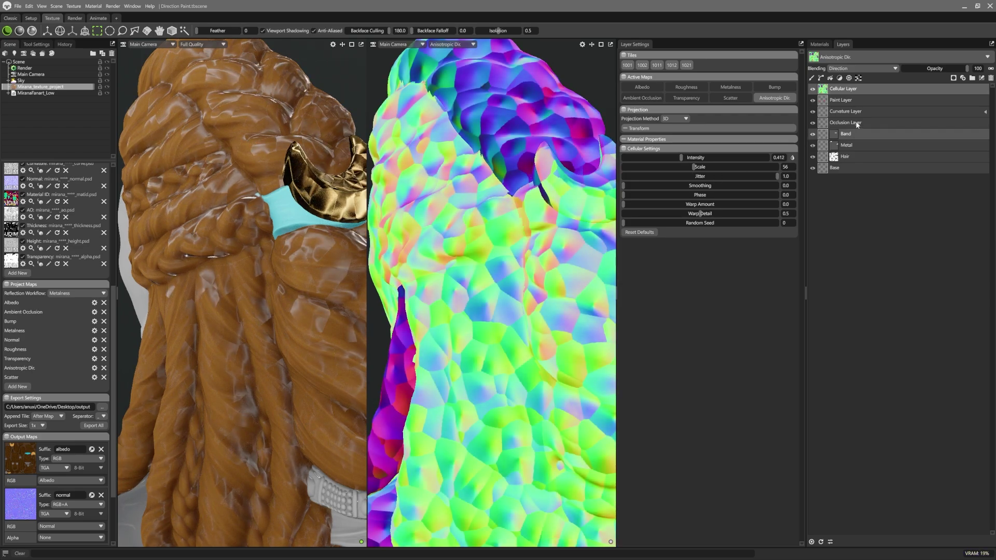
# Set the Cellular Layer's blending to Direction Detail and its intensity to 0.269.
pyautogui.click(896, 69)
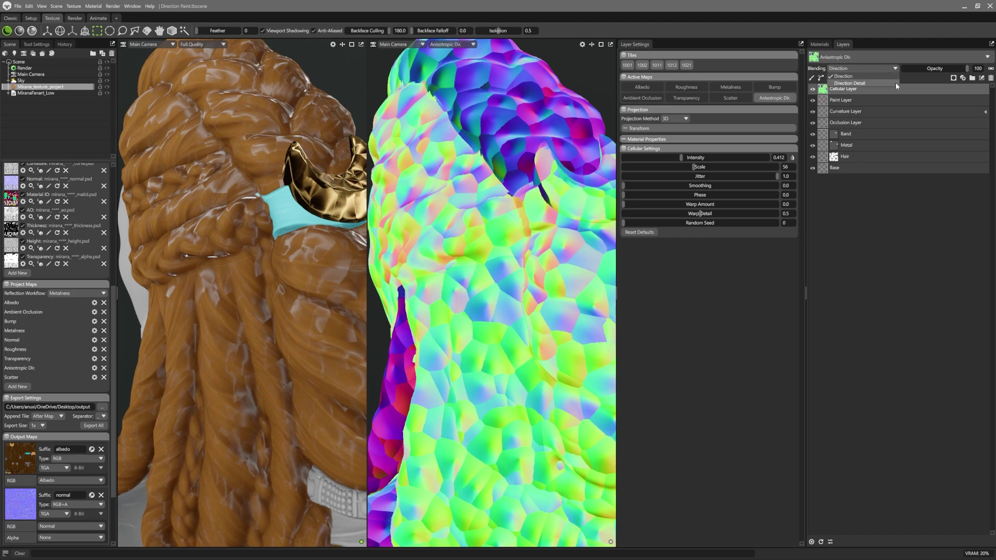
pyautogui.click(861, 83)
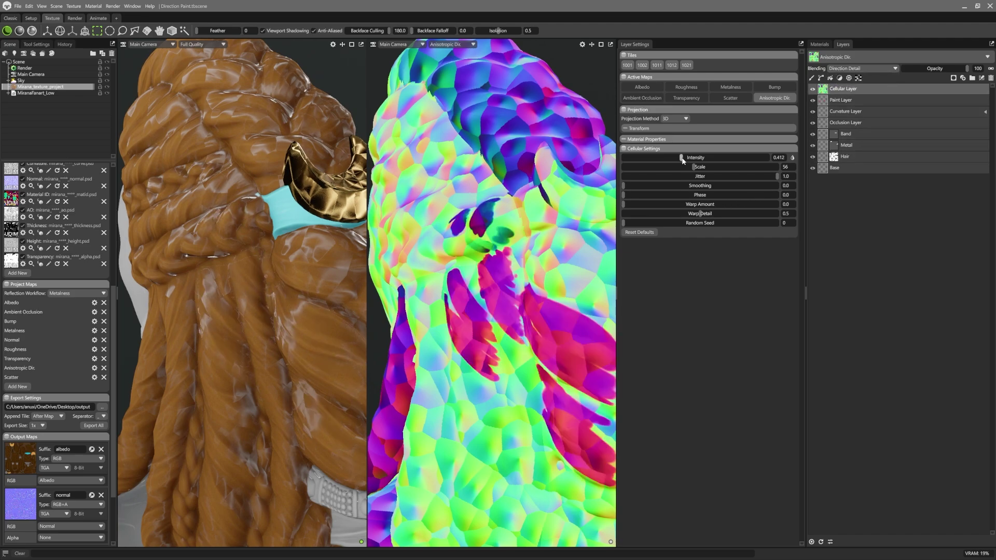
pyautogui.moveTo(682, 158); pyautogui.dragTo(675, 157)
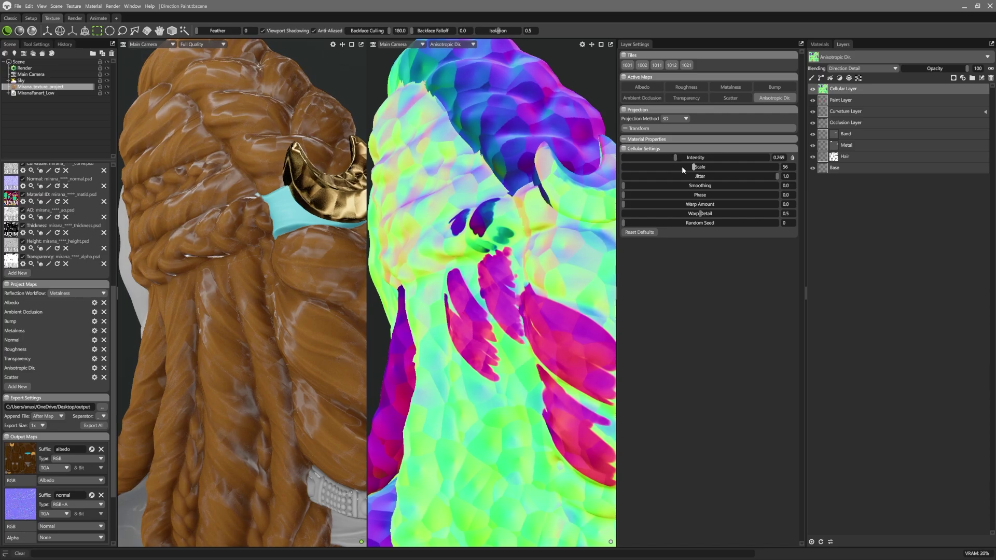
# Add a Turbulence procedural layer above the Cellular Layer and adjust its settings.
pyautogui.click(859, 79)
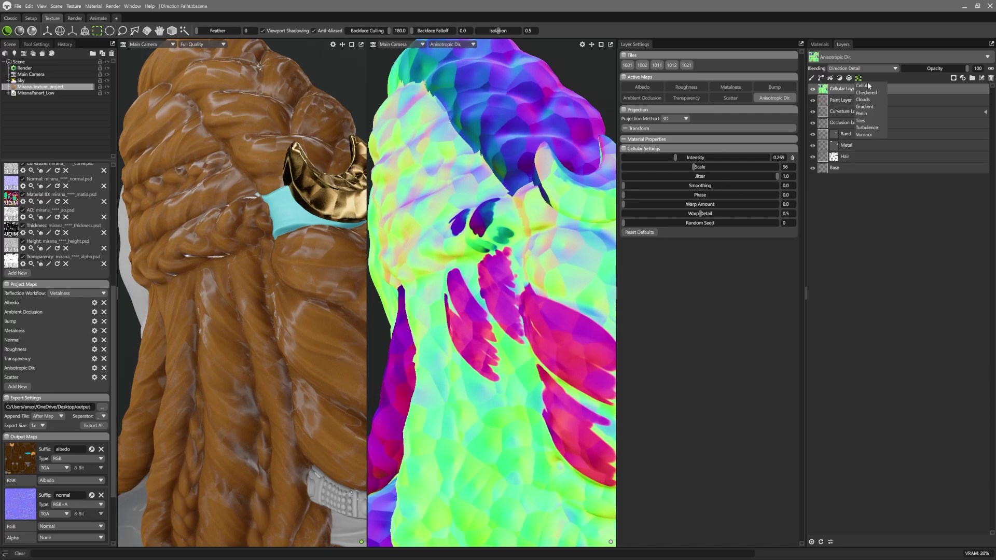
pyautogui.click(880, 128)
pyautogui.moveTo(690, 157)
pyautogui.mouseDown()
pyautogui.moveTo(669, 157)
pyautogui.moveTo(690, 157)
pyautogui.mouseUp()
pyautogui.moveTo(624, 214); pyautogui.dragTo(647, 232)
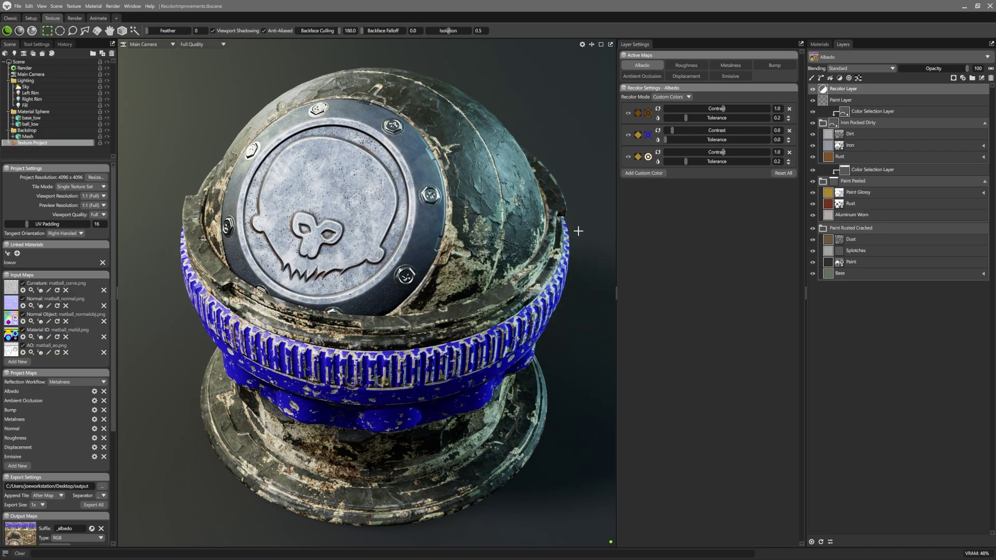
# Change the Recolor Layer's first custom target color to bright yellow-green and lower its tolerance.
pyautogui.click(649, 113)
pyautogui.click(510, 309)
pyautogui.click(481, 258)
pyautogui.click(579, 231)
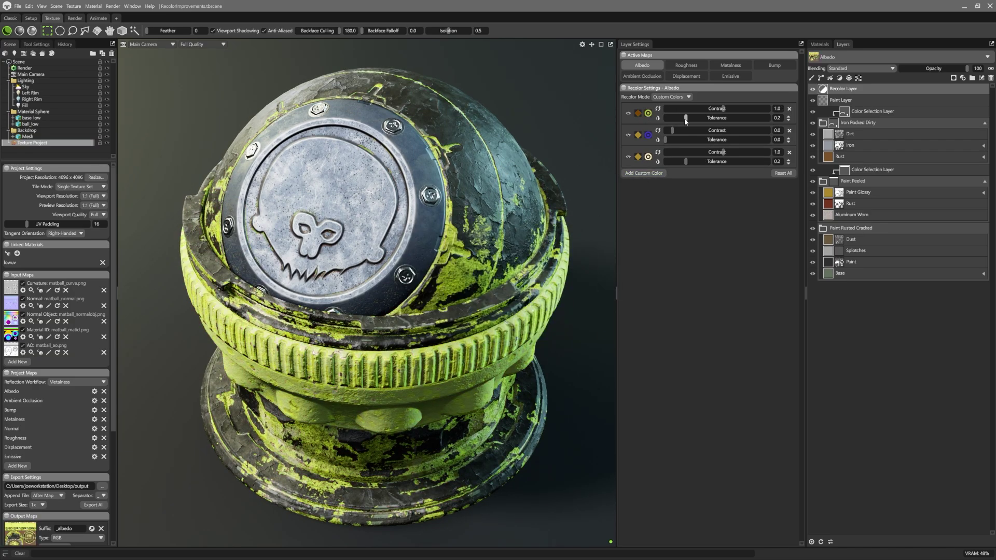
pyautogui.moveTo(685, 118); pyautogui.dragTo(668, 118)
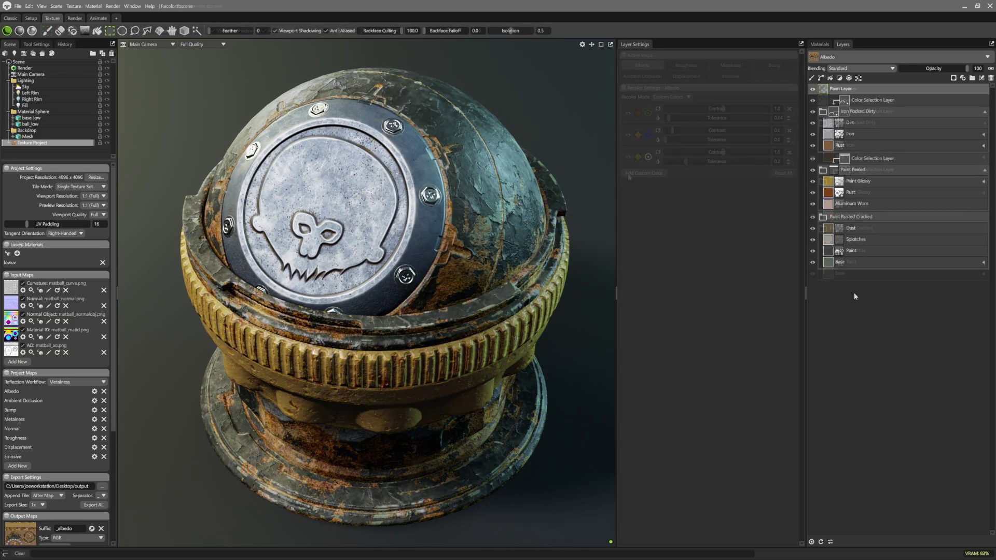
# Add a Recolor adjustment layer above the Paint Layer and limit it to the Albedo map.
pyautogui.click(840, 78)
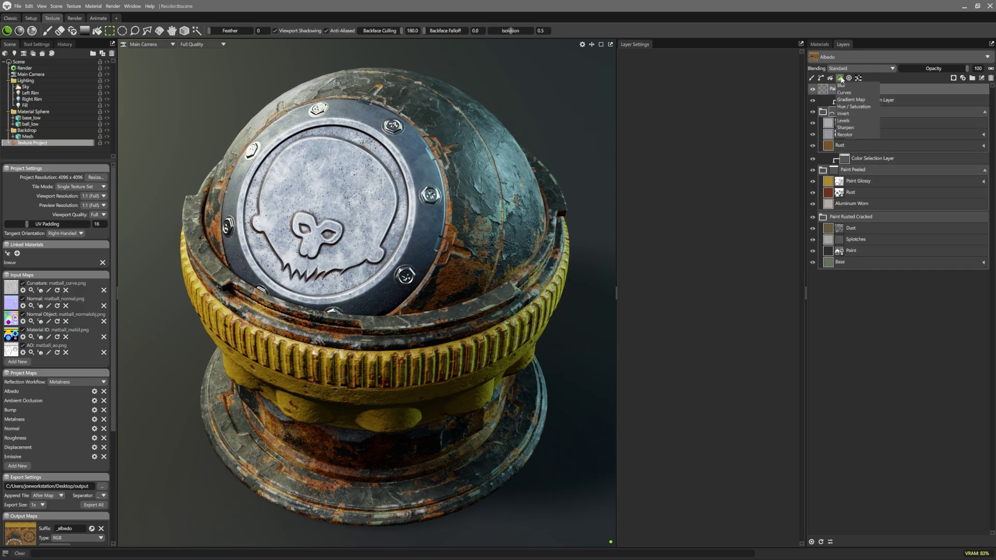
pyautogui.click(867, 134)
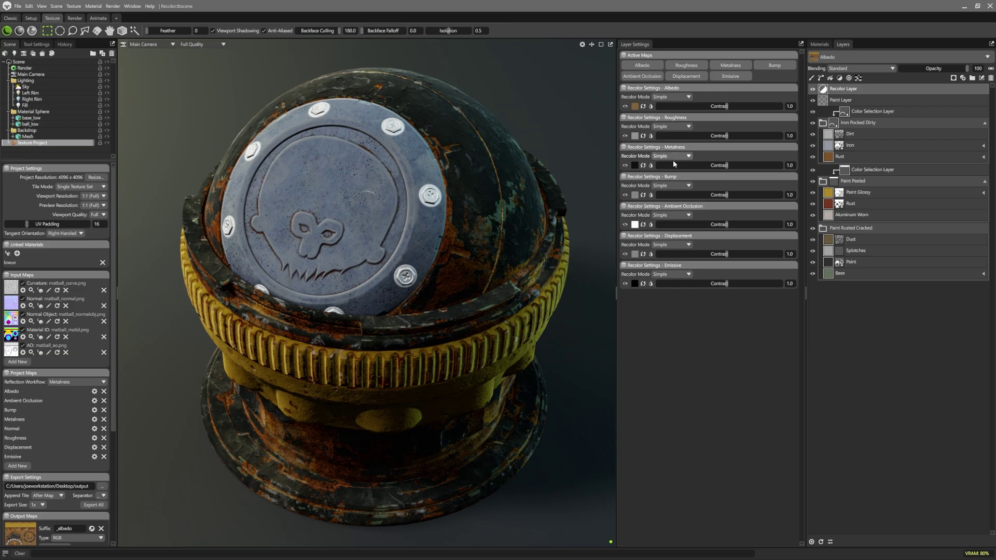
pyautogui.click(646, 67)
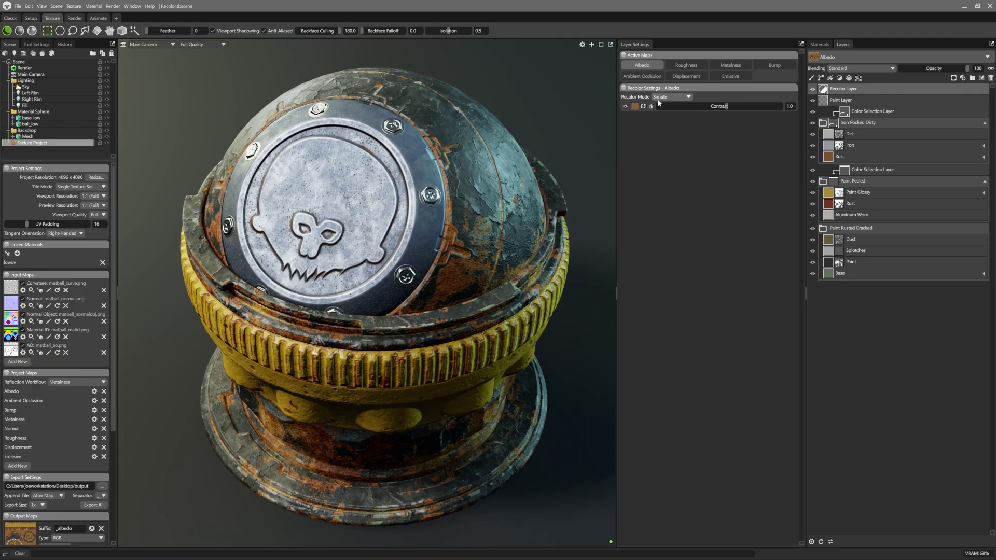
# Try bright green and other hues as the simple albedo recolor color, and cancel the color change.
pyautogui.click(635, 107)
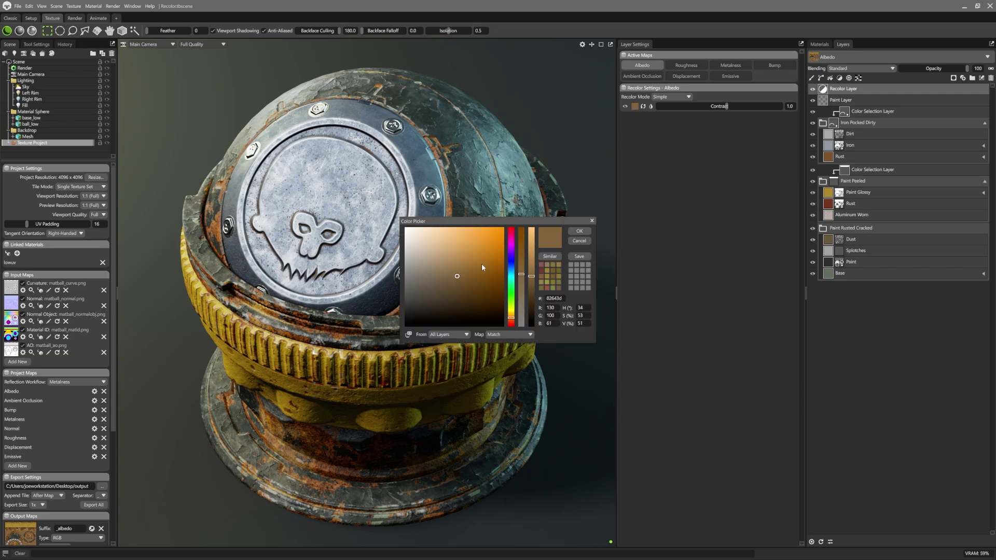
pyautogui.click(511, 261)
pyautogui.click(478, 250)
pyautogui.click(513, 297)
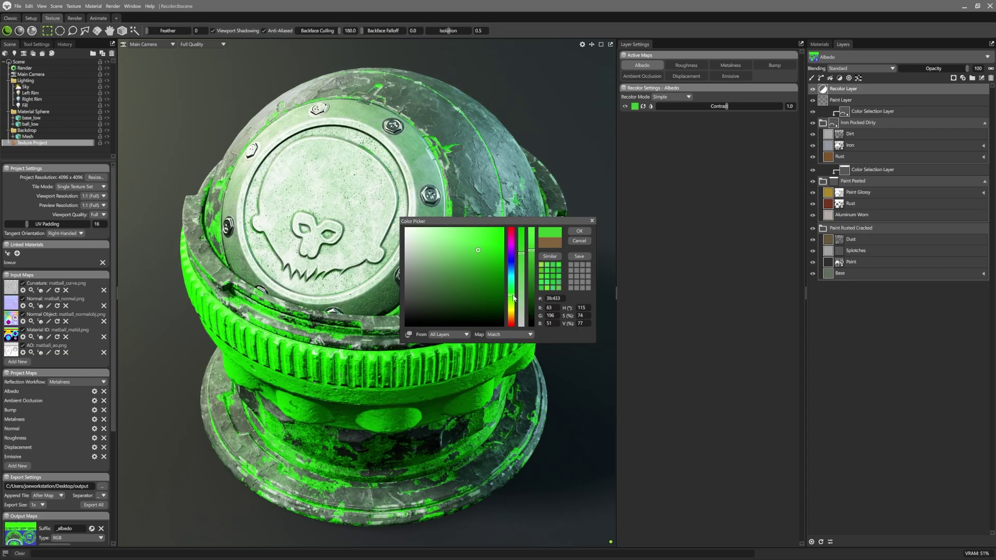
pyautogui.click(513, 312)
pyautogui.click(587, 241)
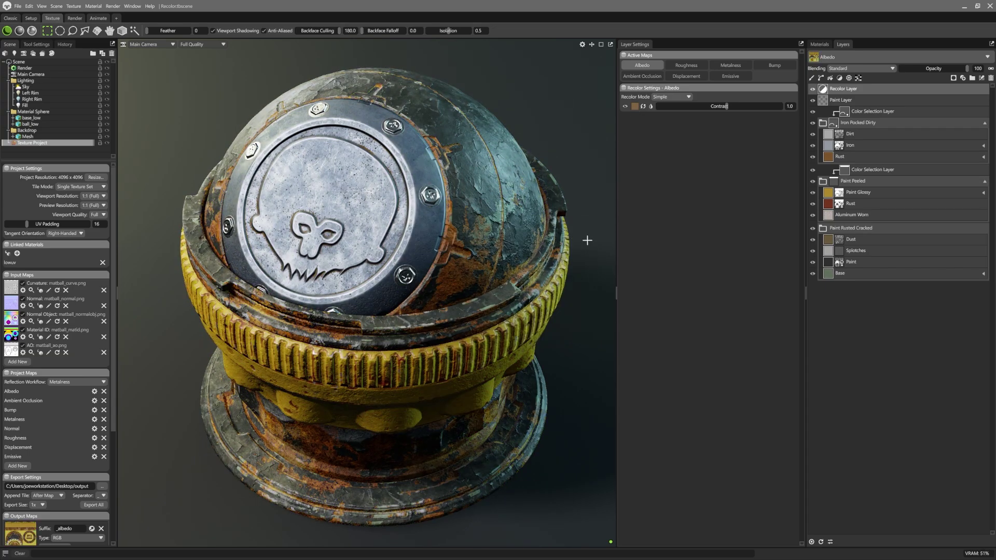
# Set the albedo recolor mode to Primary Color.
pyautogui.click(689, 97)
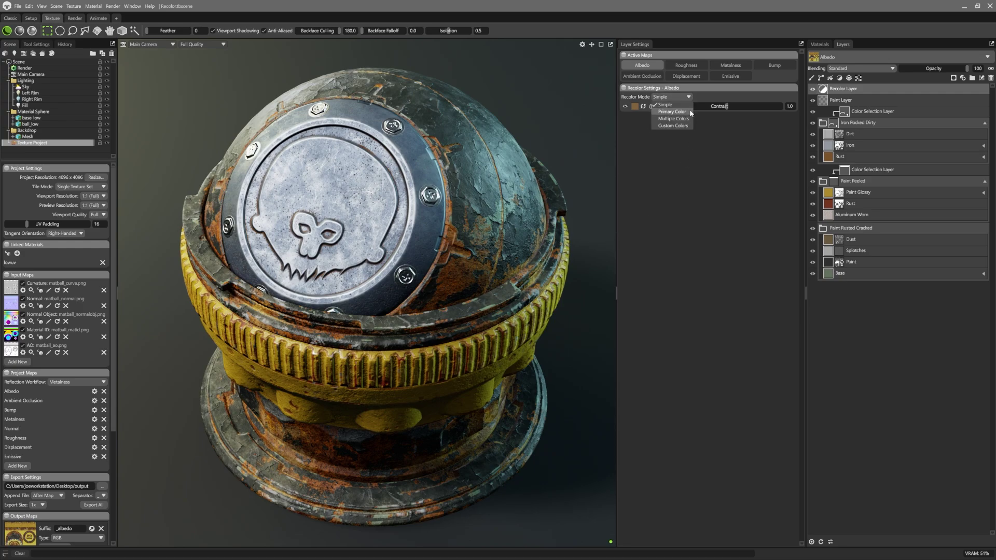
pyautogui.click(686, 113)
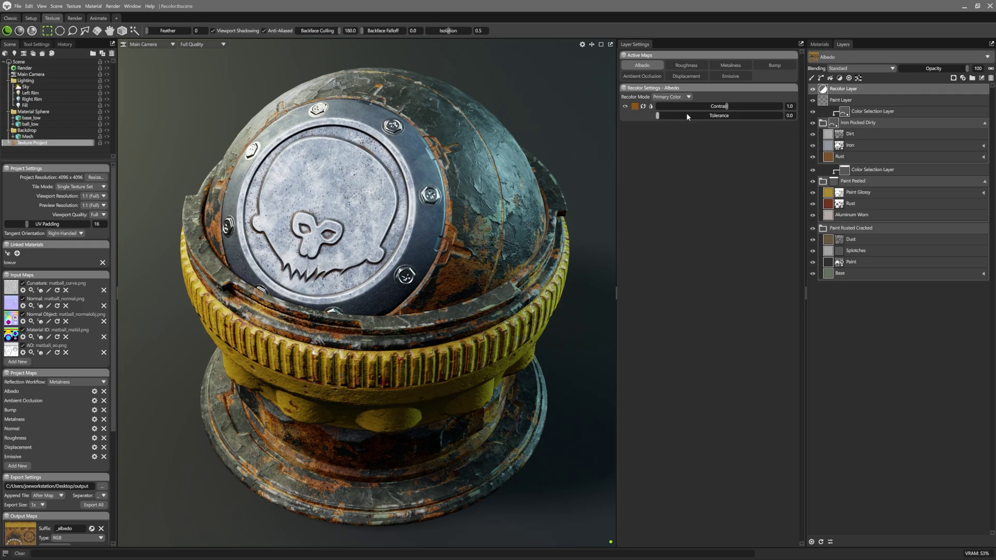
# Set the albedo recolor's primary color to green, hex 0d8e1b.
pyautogui.click(636, 106)
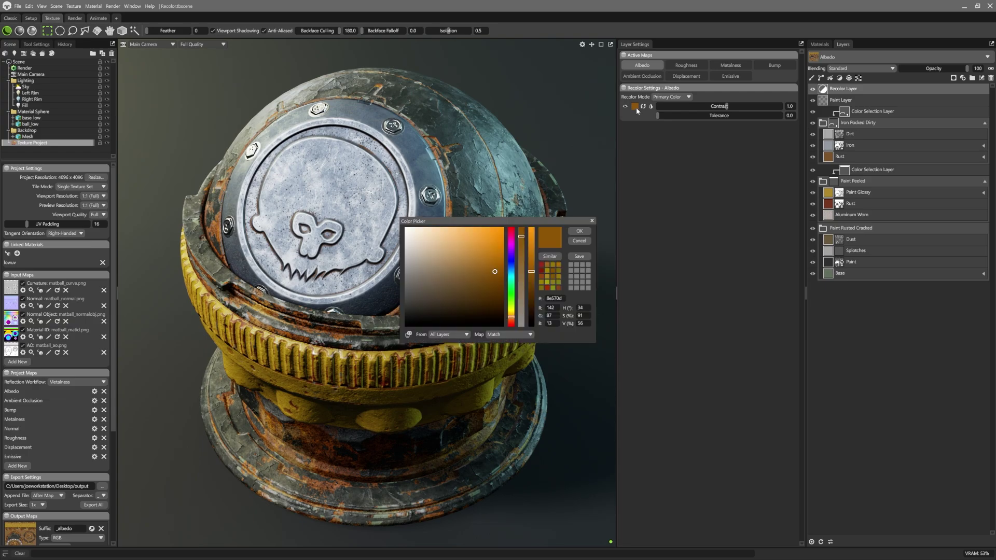
pyautogui.click(511, 262)
pyautogui.click(512, 294)
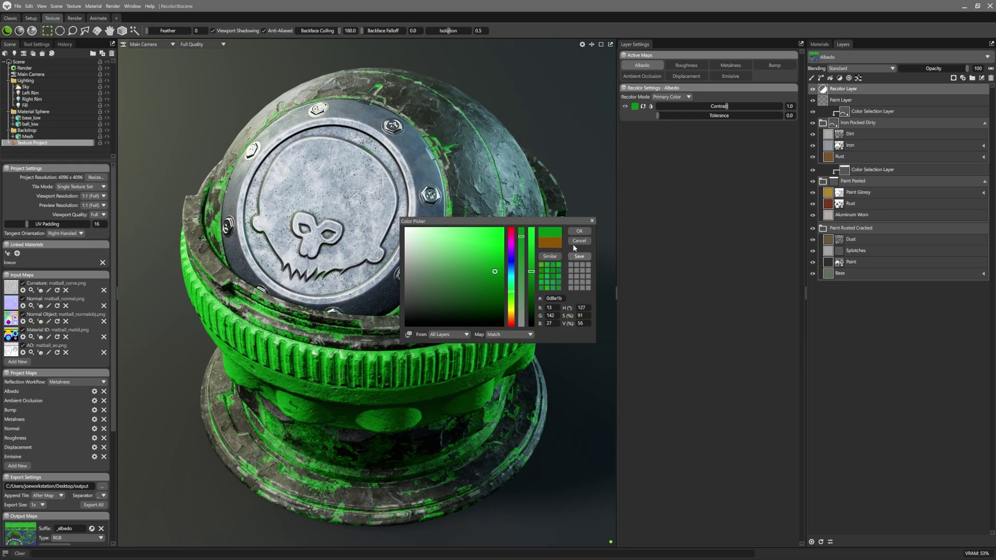
pyautogui.click(578, 232)
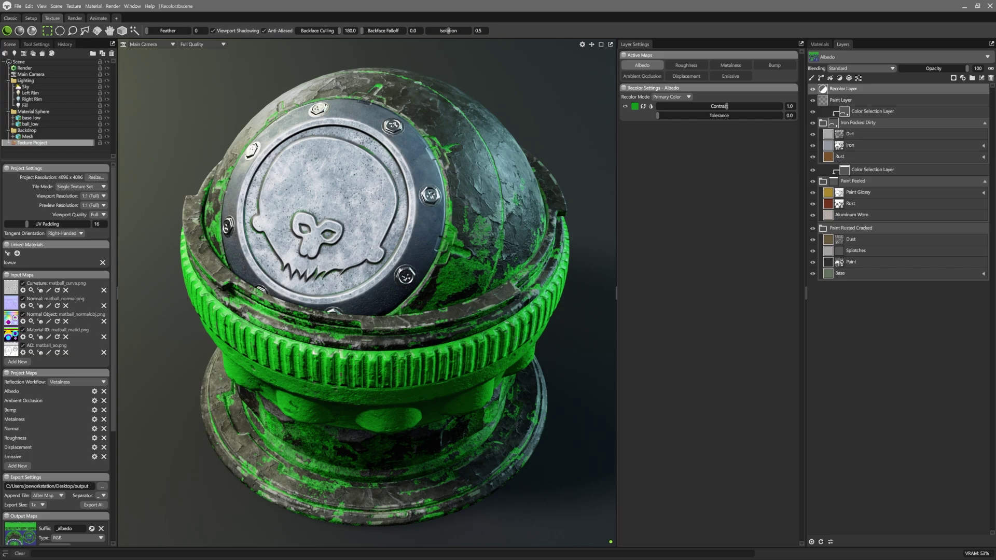
# Compare the Simple and Primary Color recolor modes, and toggle the Recolor Layer off and on to compare with the original.
pyautogui.click(674, 97)
pyautogui.click(678, 102)
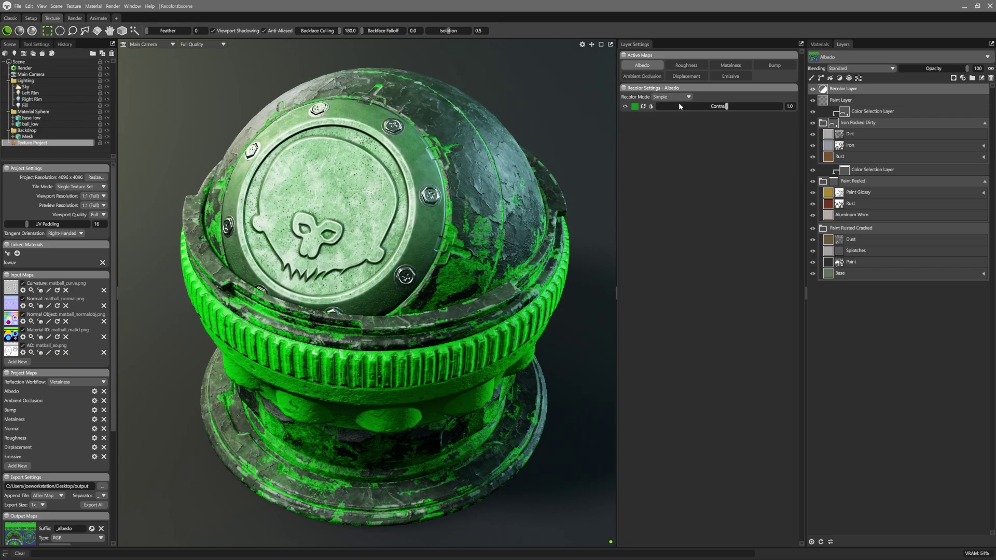
pyautogui.click(672, 97)
pyautogui.click(679, 108)
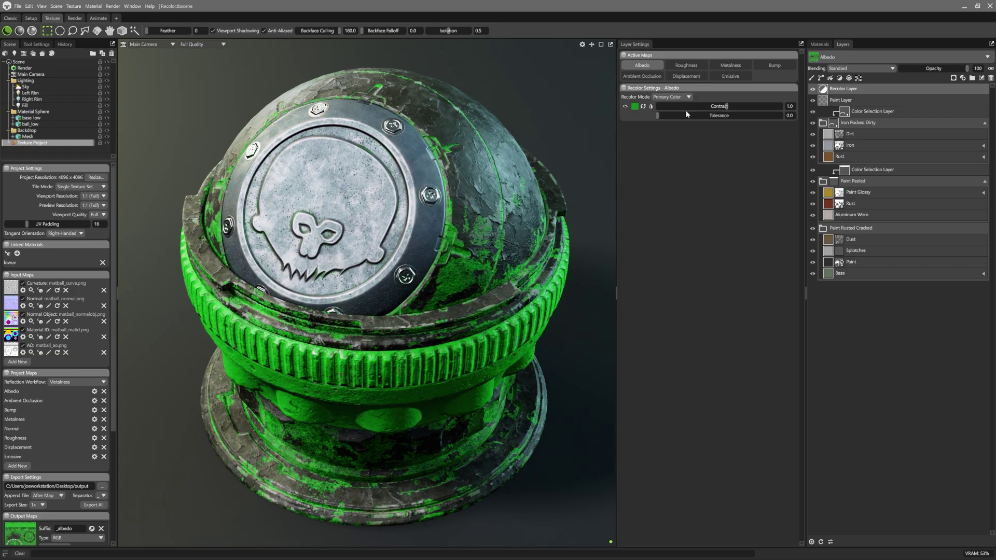
pyautogui.click(813, 90)
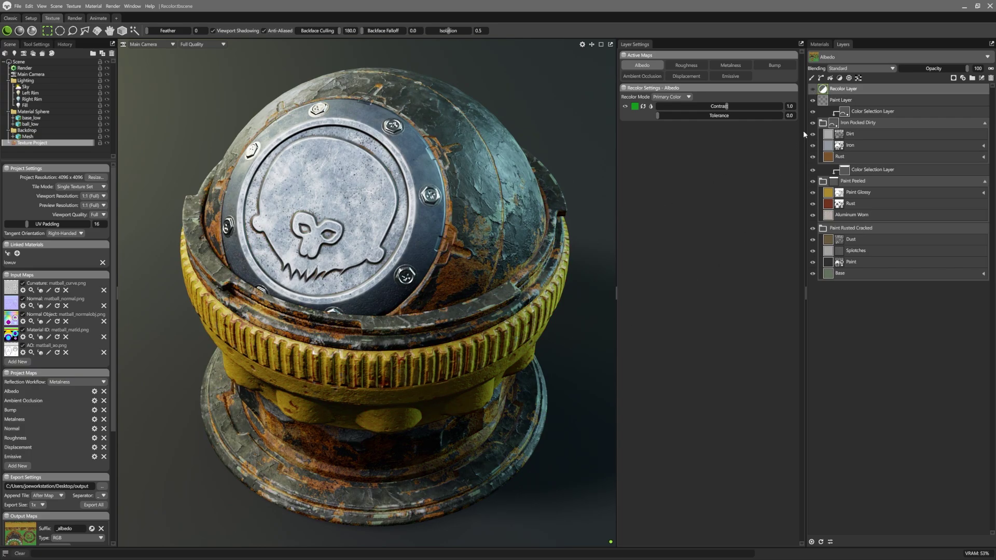
pyautogui.click(813, 89)
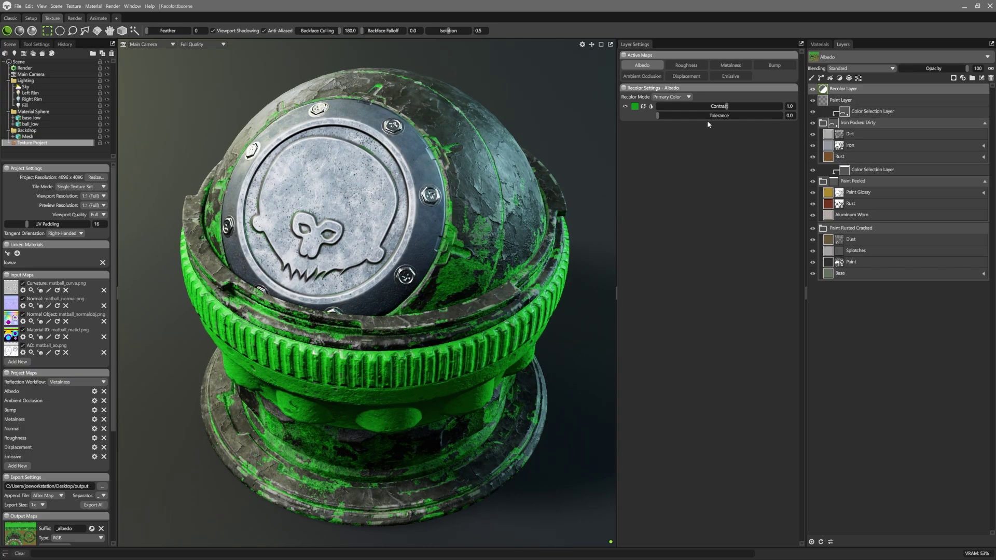
# Set the albedo recolor mode to Multiple Colors, try a color count of 5, and auto-detect the number of colors.
pyautogui.moveTo(658, 115)
pyautogui.mouseDown()
pyautogui.moveTo(775, 115)
pyautogui.moveTo(648, 118)
pyautogui.mouseUp()
pyautogui.click(684, 97)
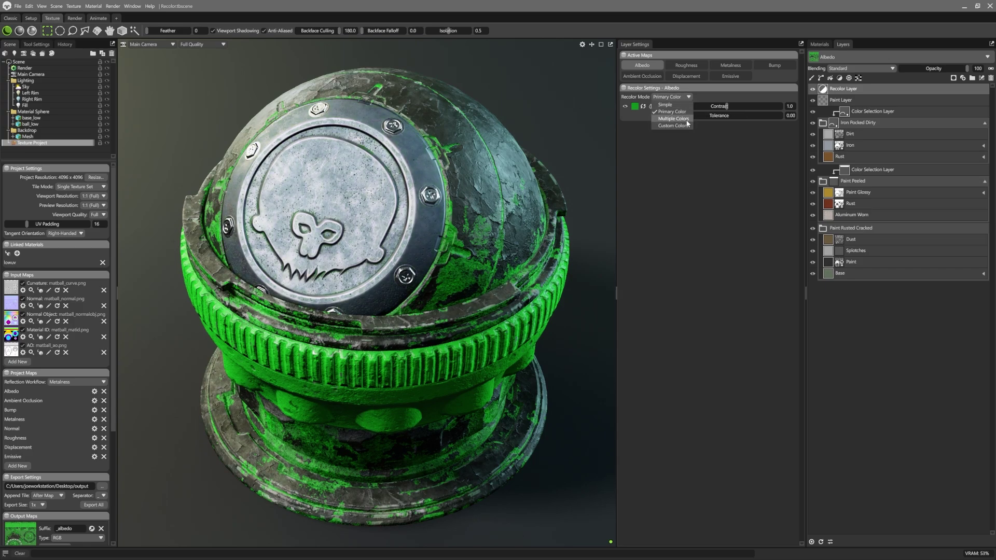
pyautogui.click(688, 119)
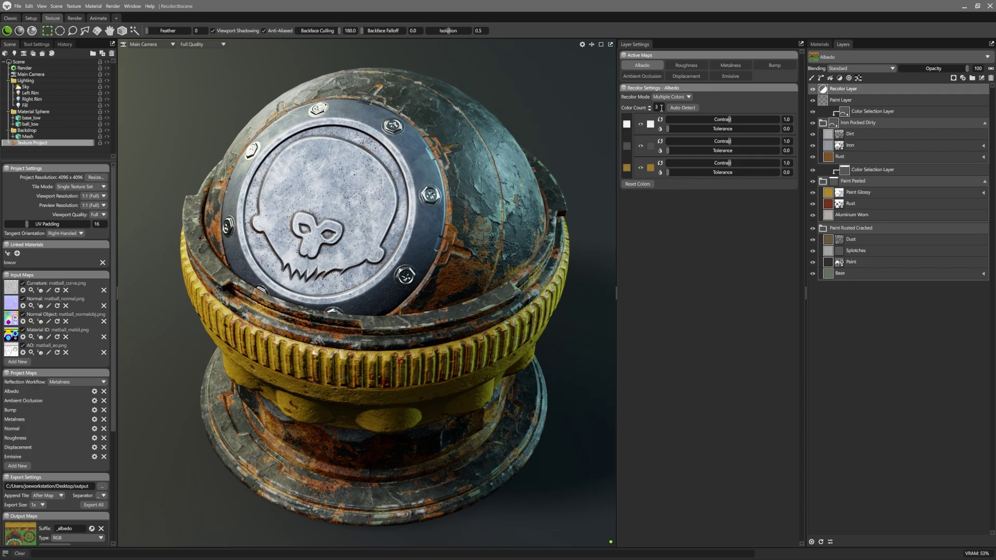
pyautogui.write('5')
pyautogui.press('Return')
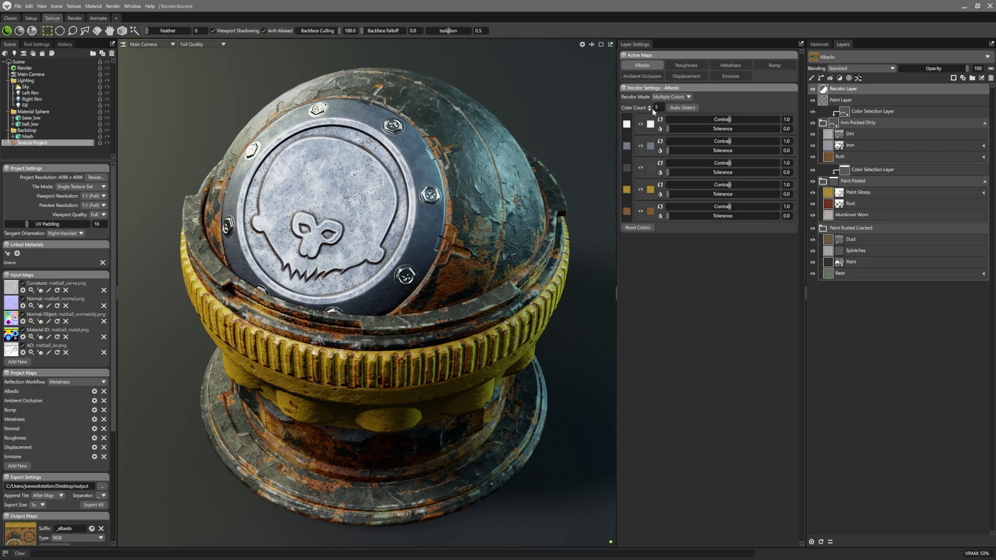
pyautogui.click(684, 108)
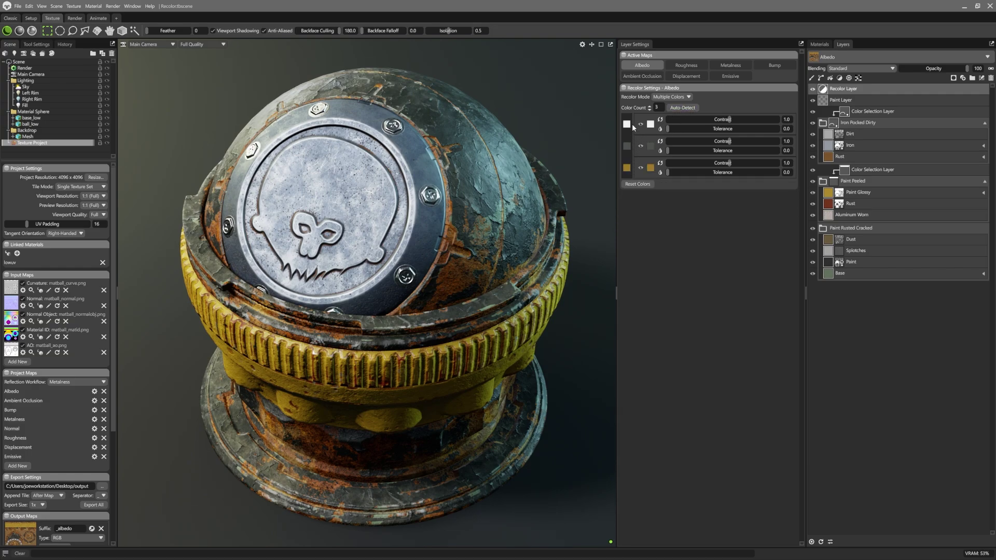
# Change the detected white to orange, the dark gray to blue and the golden brown to bright green.
pyautogui.click(651, 124)
pyautogui.click(493, 242)
pyautogui.click(580, 231)
pyautogui.click(651, 147)
pyautogui.click(511, 268)
pyautogui.click(494, 245)
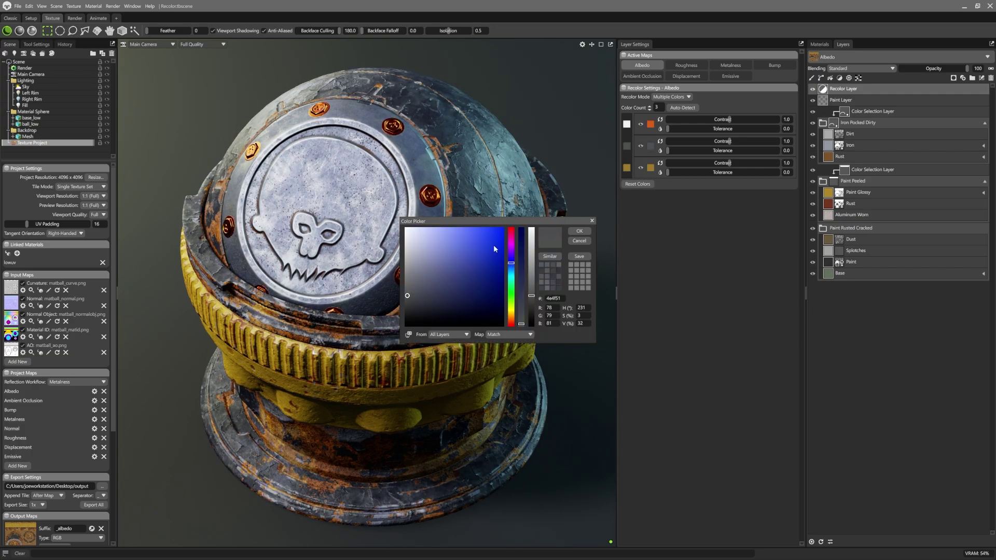
pyautogui.click(580, 231)
pyautogui.click(651, 168)
pyautogui.click(511, 295)
pyautogui.click(490, 245)
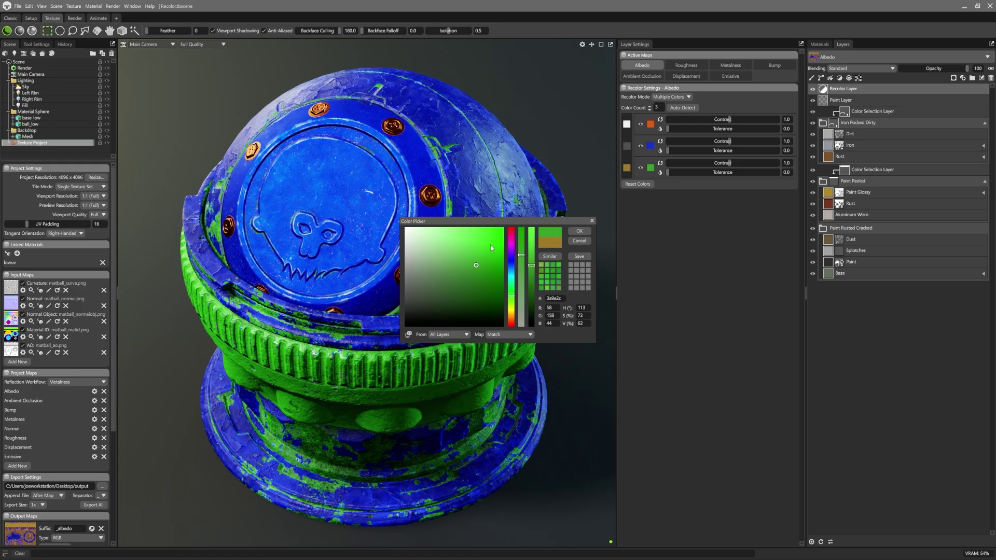
pyautogui.click(580, 231)
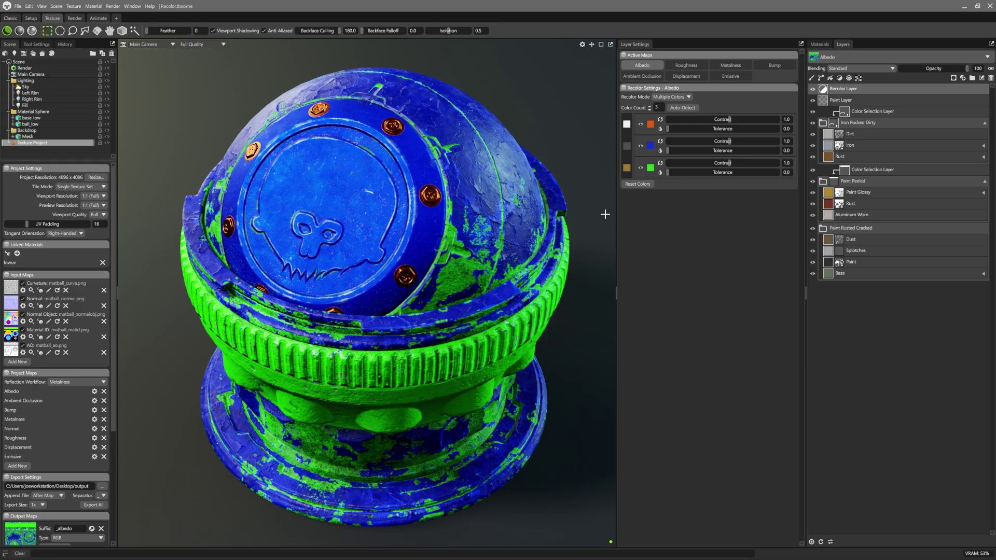
# Switch the albedo recolor mode to Custom Colors and add a custom color sampled from the round metal skull plate.
pyautogui.click(671, 97)
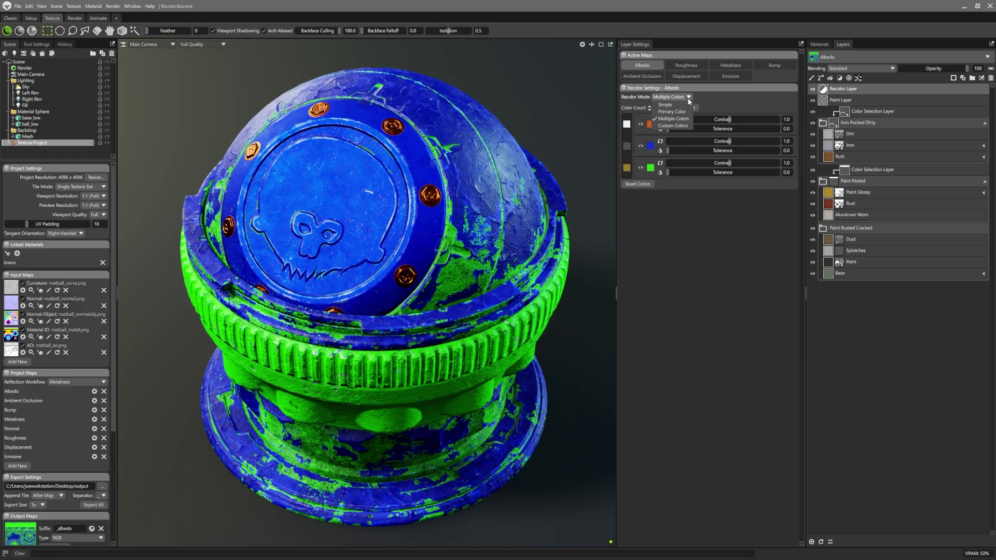
pyautogui.click(675, 126)
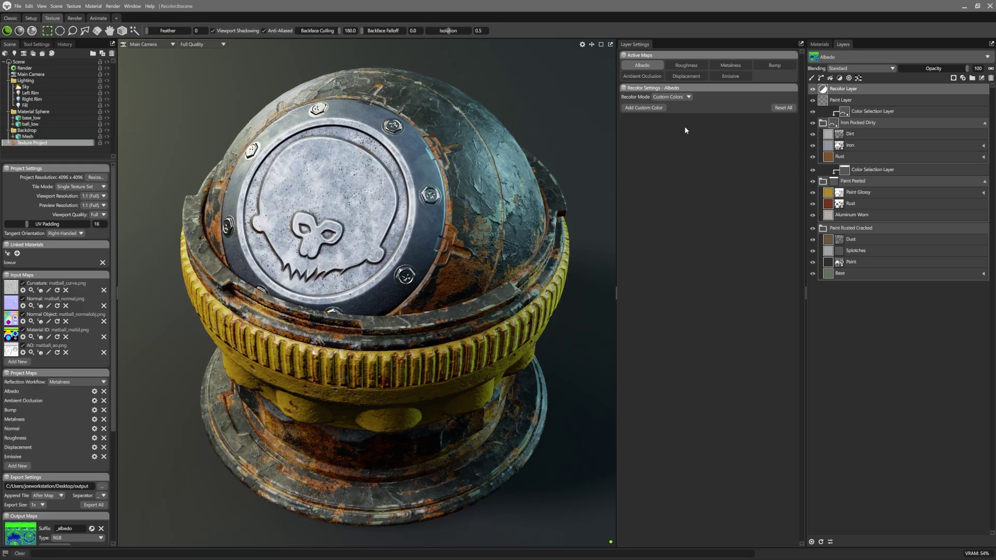
pyautogui.click(658, 110)
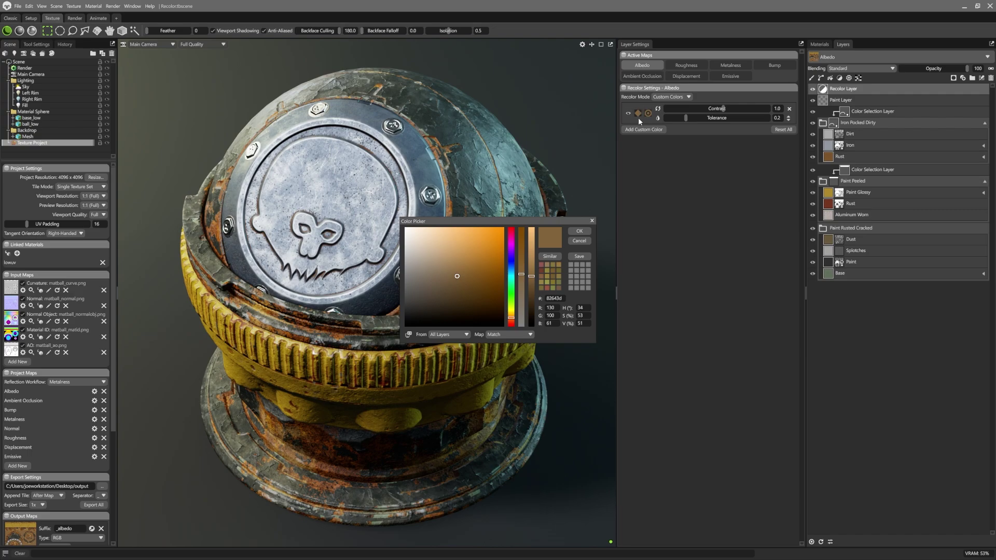
pyautogui.click(346, 193)
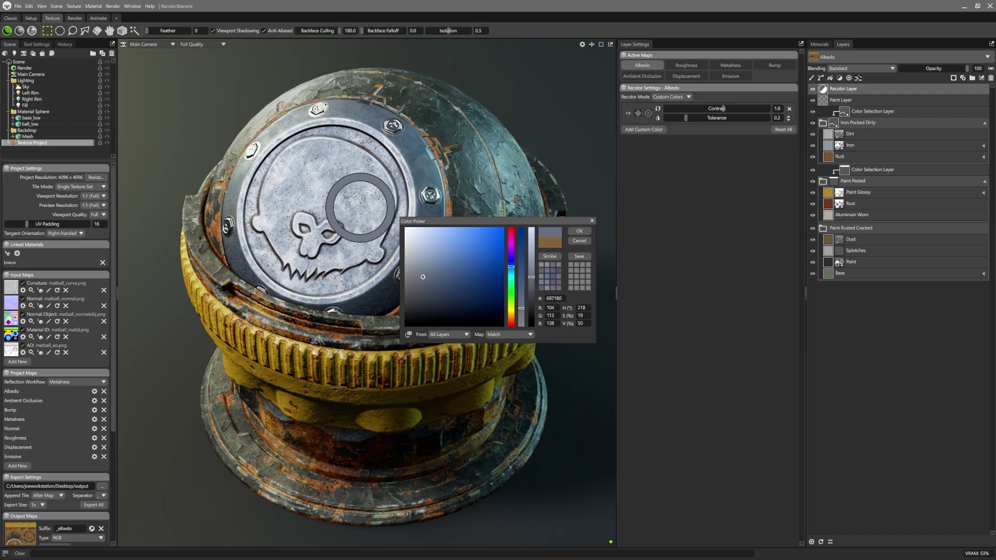
pyautogui.click(580, 232)
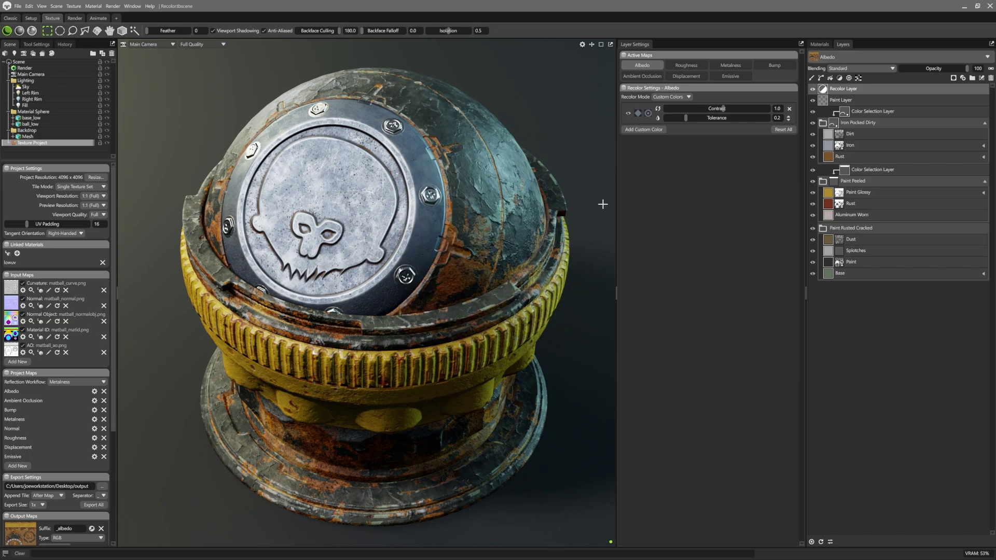
# Change the custom color's target to bright green, hex 32d41b, and reset all custom colors.
pyautogui.click(648, 115)
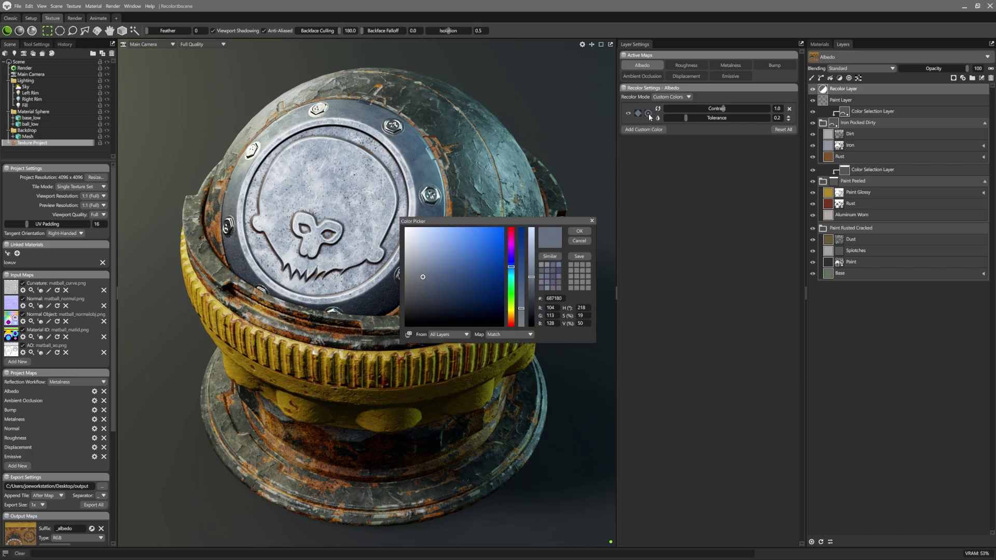
pyautogui.click(512, 296)
pyautogui.click(492, 244)
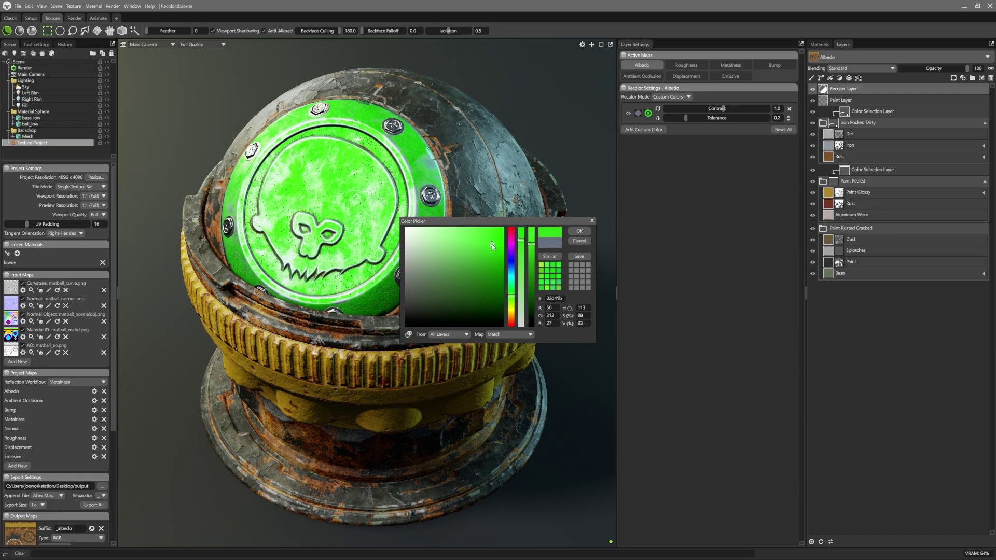
pyautogui.click(581, 232)
pyautogui.click(784, 129)
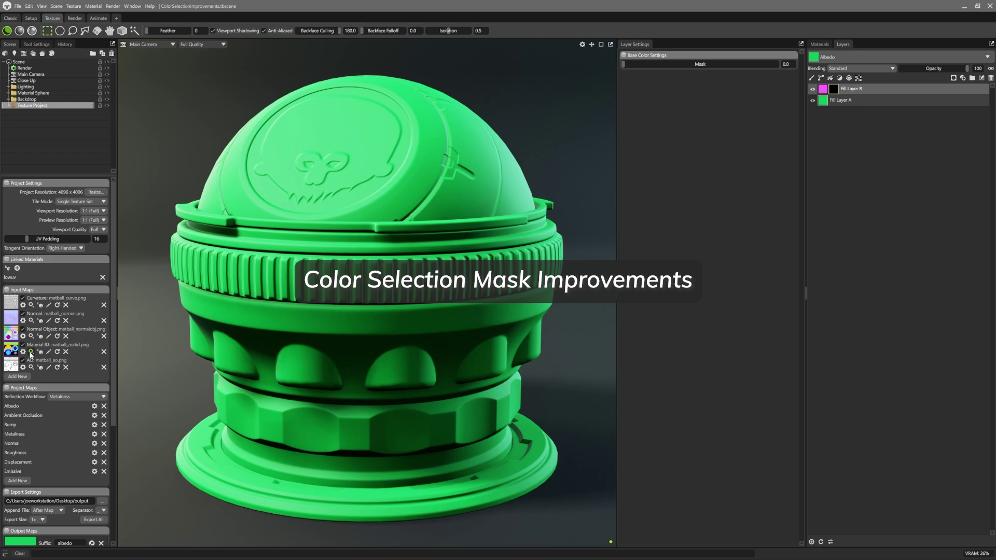
# Preview the Material ID input map and switch the viewport to the Close Up camera.
pyautogui.click(31, 352)
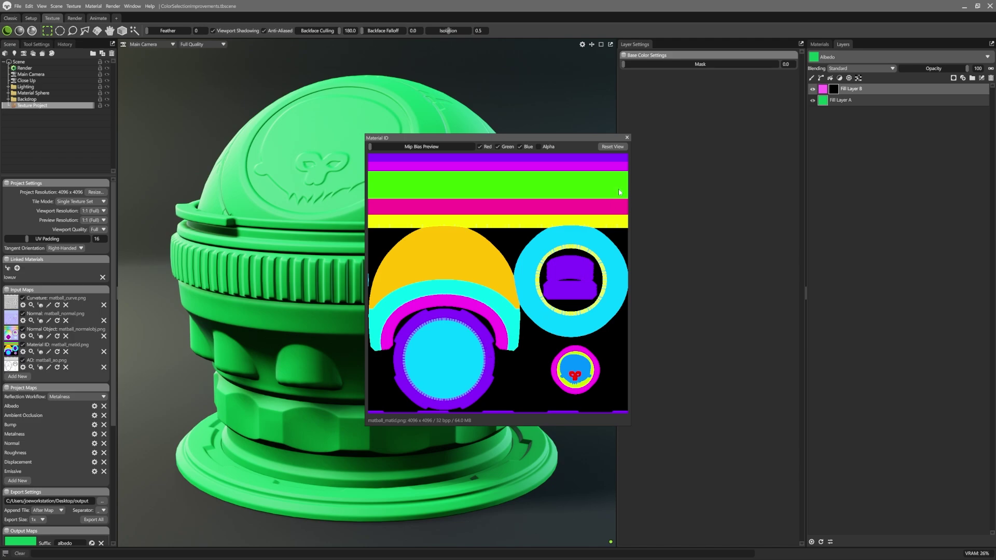
pyautogui.click(628, 137)
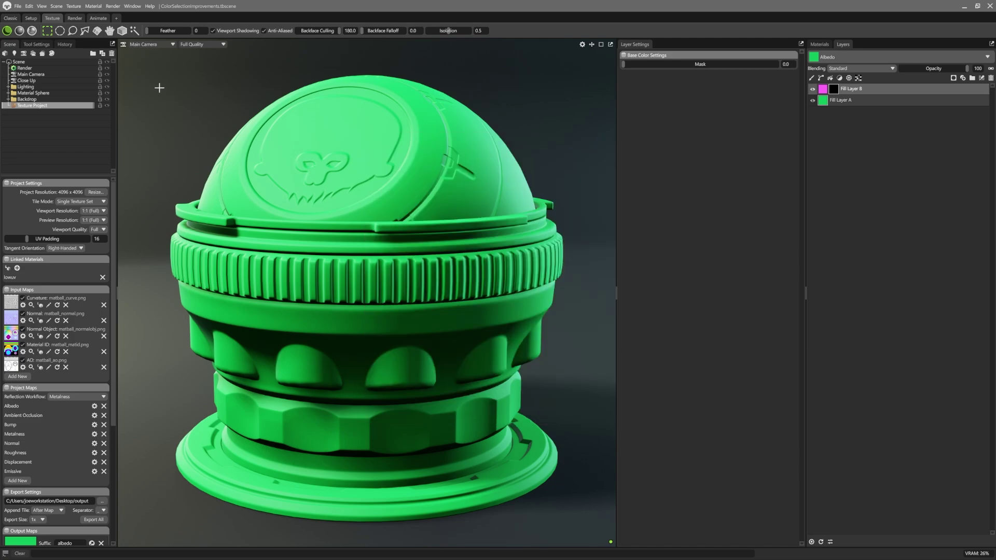
pyautogui.click(160, 44)
pyautogui.click(211, 56)
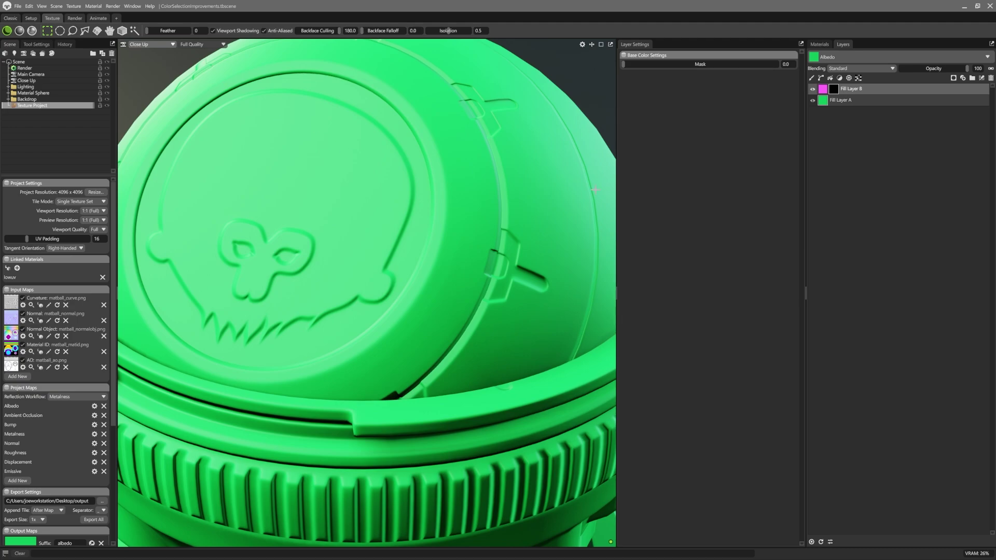
# Mask Fill Layer A with a black color mask and a Color Selection Layer that picks the blue skull area.
pyautogui.click(926, 101)
pyautogui.click(954, 78)
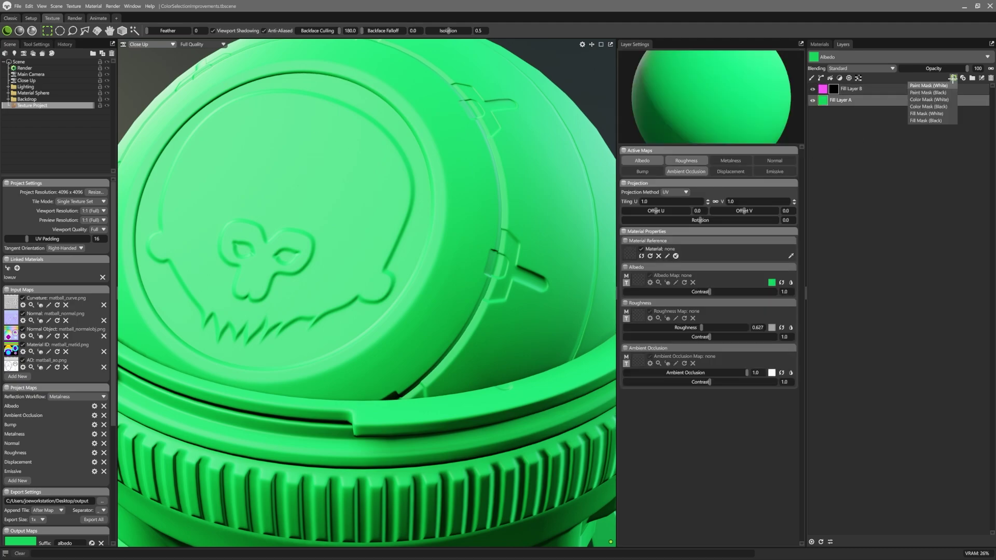
pyautogui.click(948, 106)
pyautogui.click(849, 78)
pyautogui.click(864, 84)
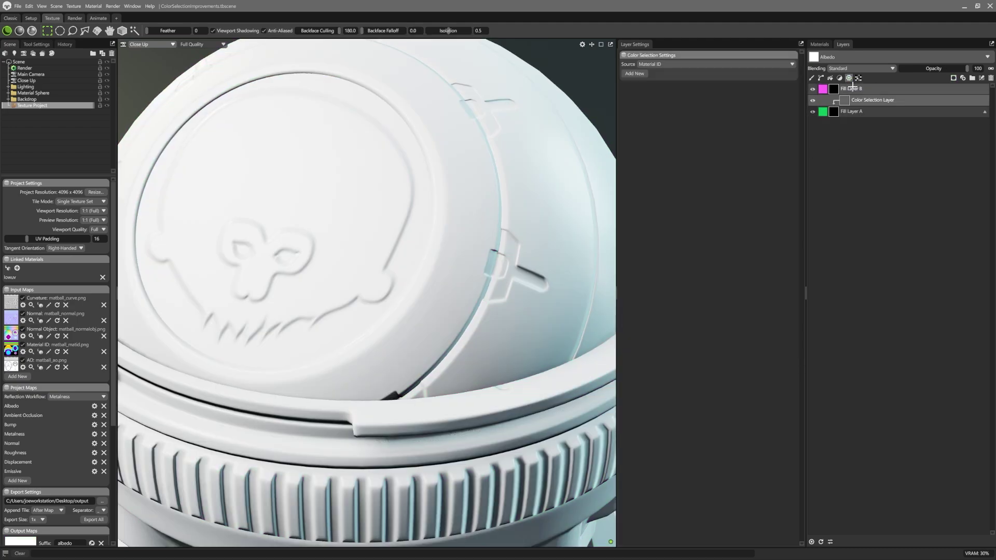
pyautogui.click(635, 73)
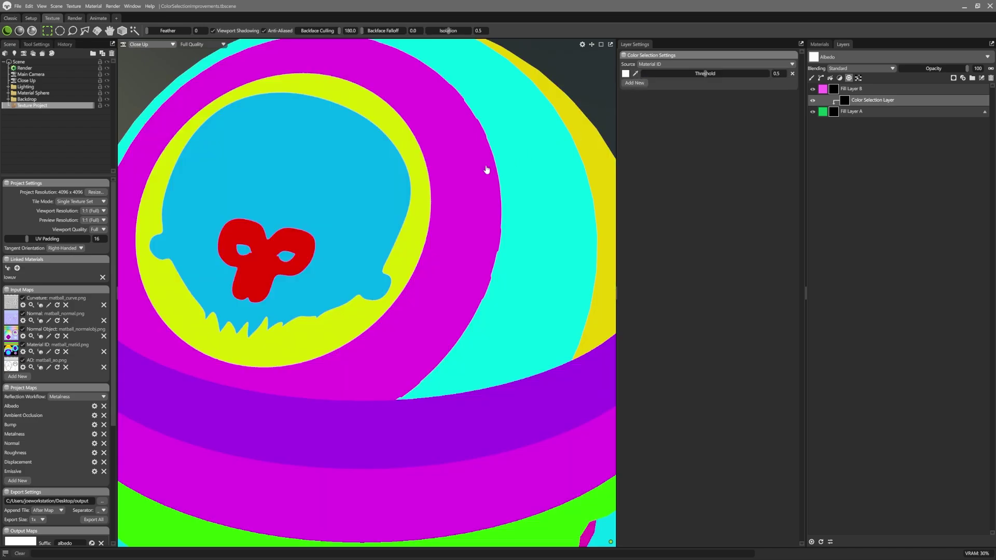
pyautogui.click(375, 180)
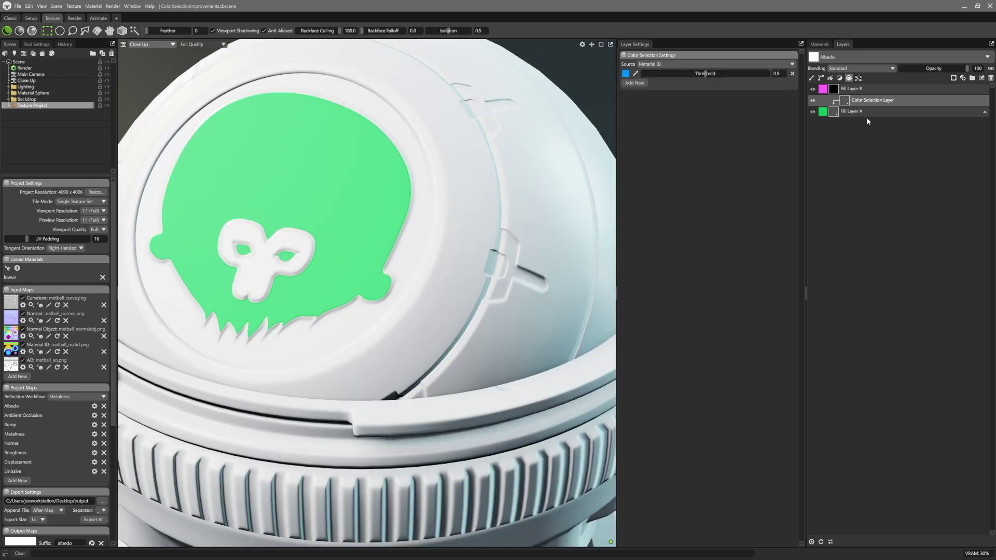
# Add a Color Selection Layer to Fill Layer B's mask and pick the red skull face and the surrounding yellow ring.
pyautogui.click(862, 89)
pyautogui.click(849, 78)
pyautogui.click(864, 85)
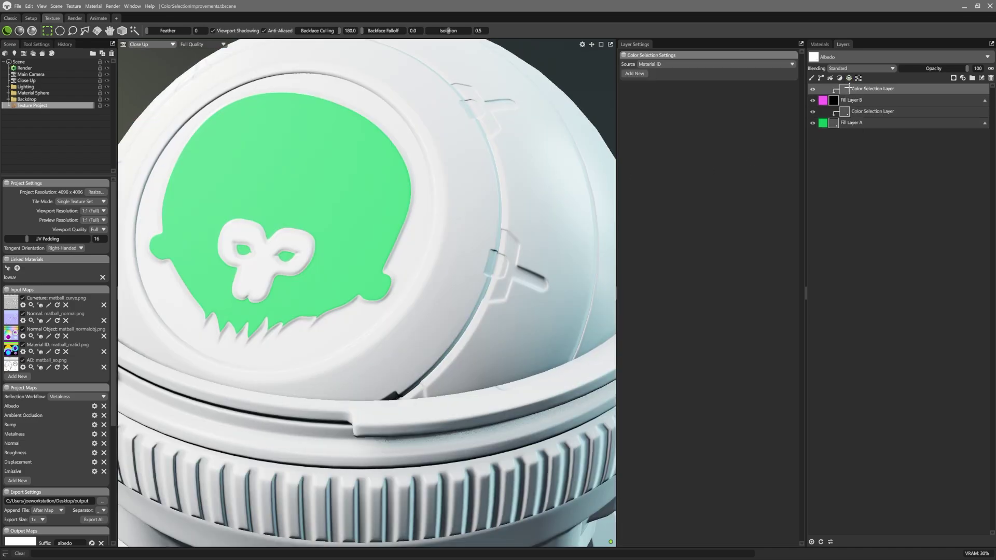
pyautogui.click(634, 74)
pyautogui.click(315, 249)
pyautogui.click(635, 83)
pyautogui.click(414, 241)
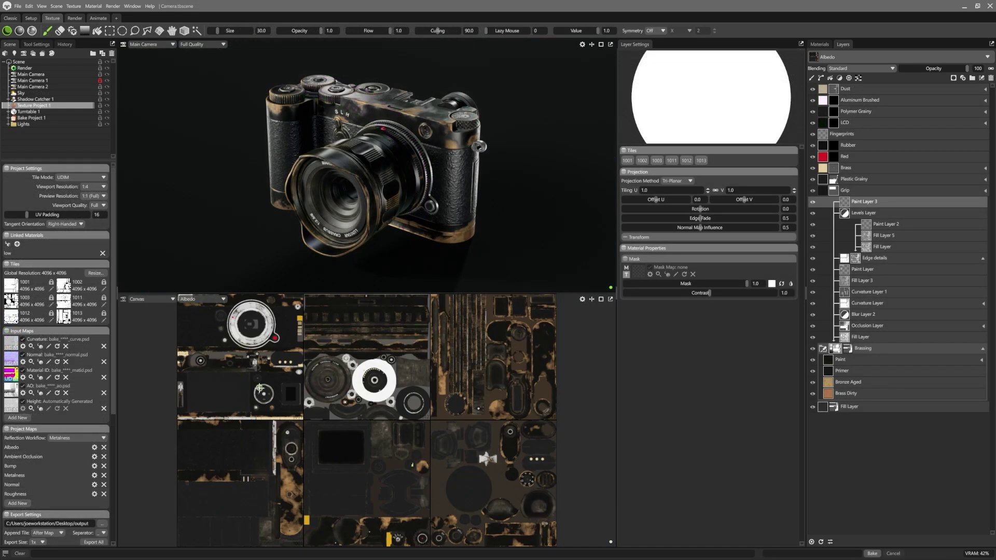
# Paint wear mask strokes over the camera body's edges on Paint Layer 3, using a larger brush and the swapped value.
pyautogui.press(']')
pyautogui.press(']')
pyautogui.press('x')
pyautogui.moveTo(446, 134)
pyautogui.mouseDown()
pyautogui.moveTo(474, 133)
pyautogui.moveTo(431, 140)
pyautogui.mouseUp()
pyautogui.moveTo(275, 110); pyautogui.dragTo(299, 111)
pyautogui.moveTo(461, 226)
pyautogui.mouseDown()
pyautogui.moveTo(435, 226)
pyautogui.moveTo(444, 228)
pyautogui.mouseUp()
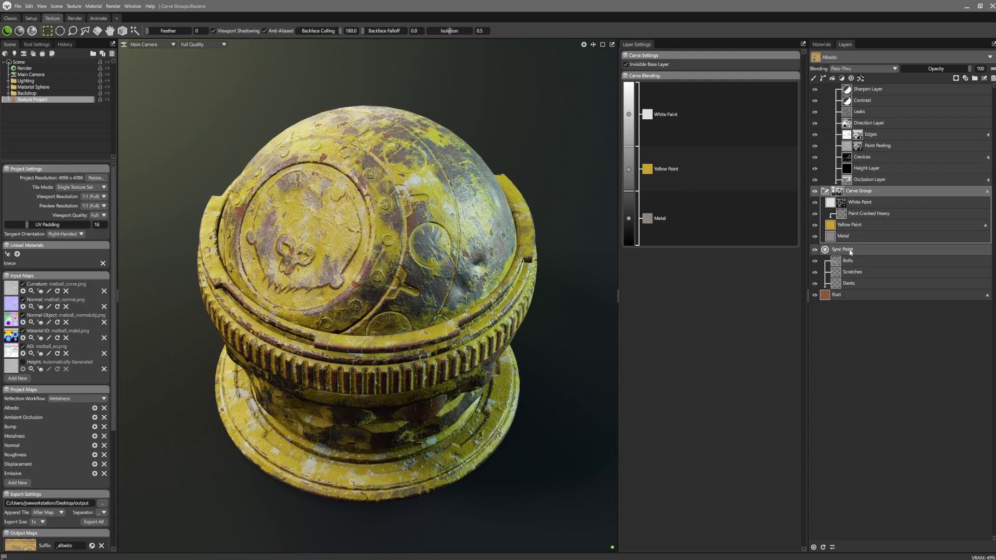
# Toggle the Sync Point beneath the Carve Group off and on to compare its effect on the material.
pyautogui.click(814, 250)
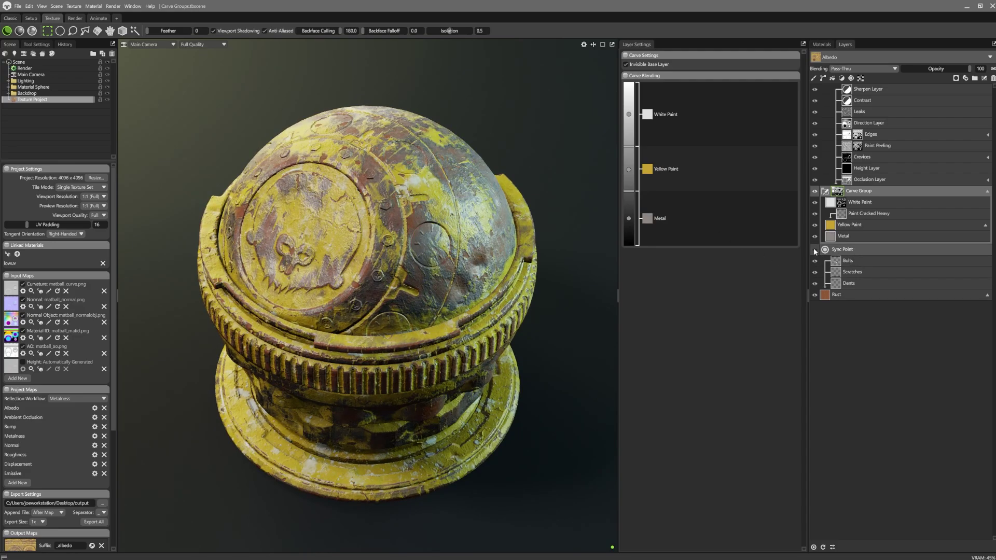
pyautogui.click(813, 251)
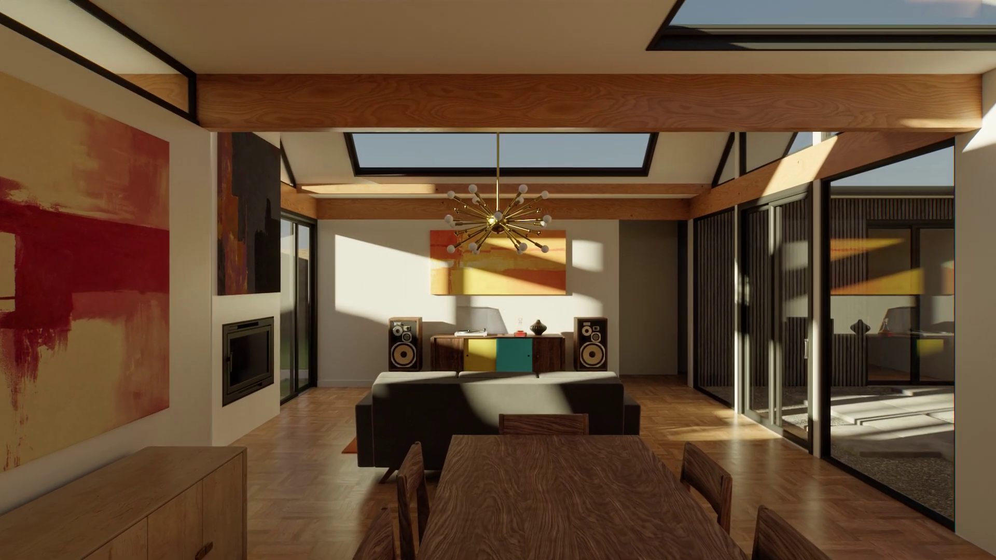